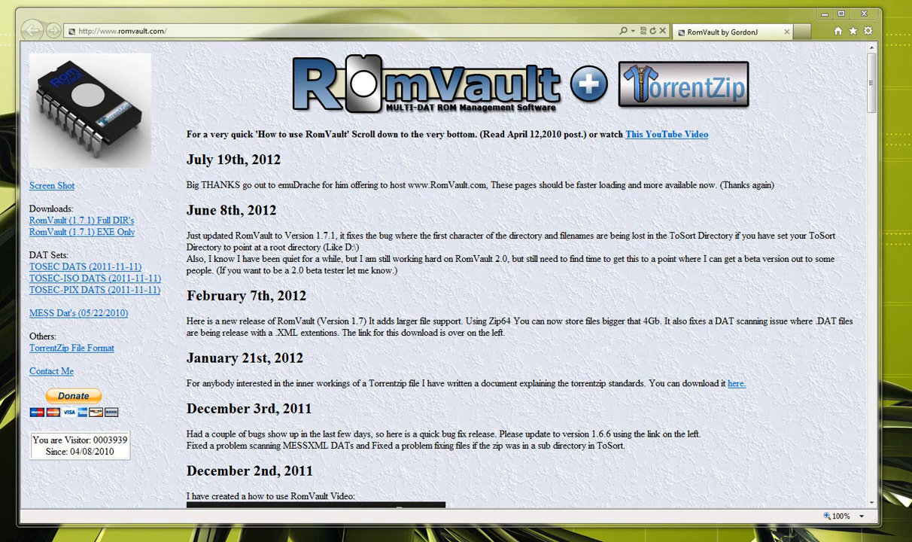
- Switch to File Explorer, look through the zip files in RomVaultDemo's ROMs folder, and return to the RomVaultDemo folder
key(alt+Tab)
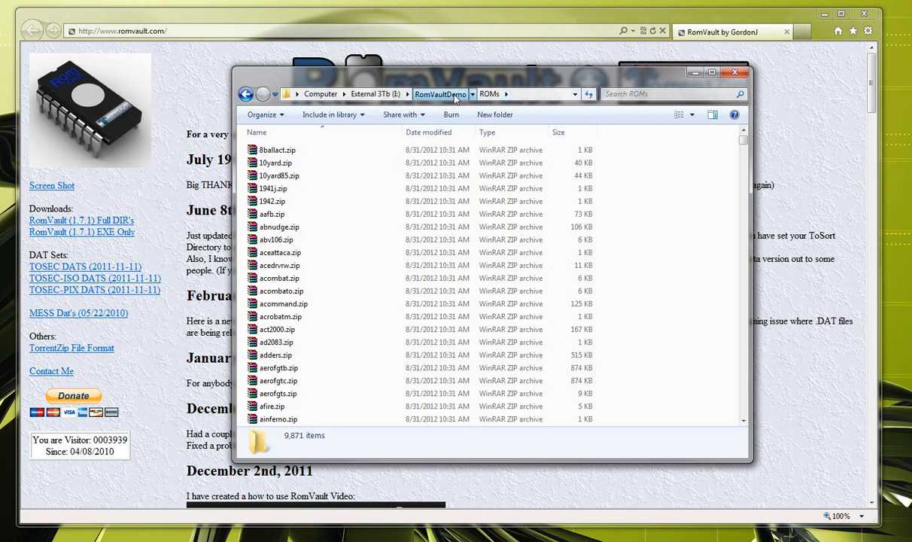
click(439, 94)
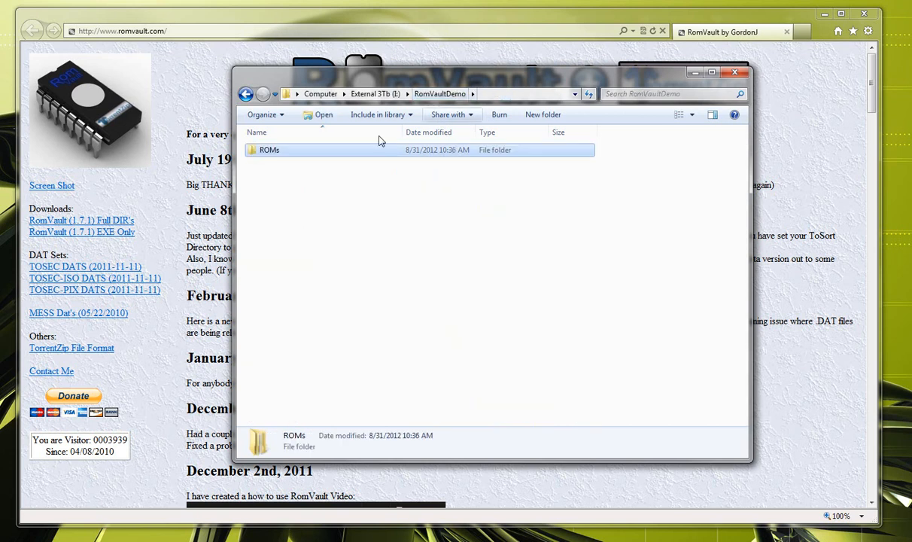
double_click(263, 150)
drag(743, 140, 710, 132)
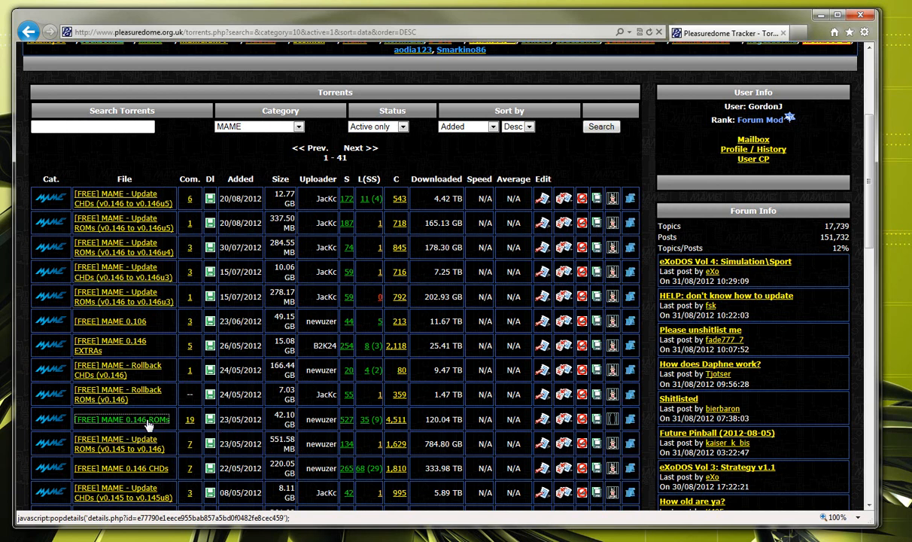
click(821, 17)
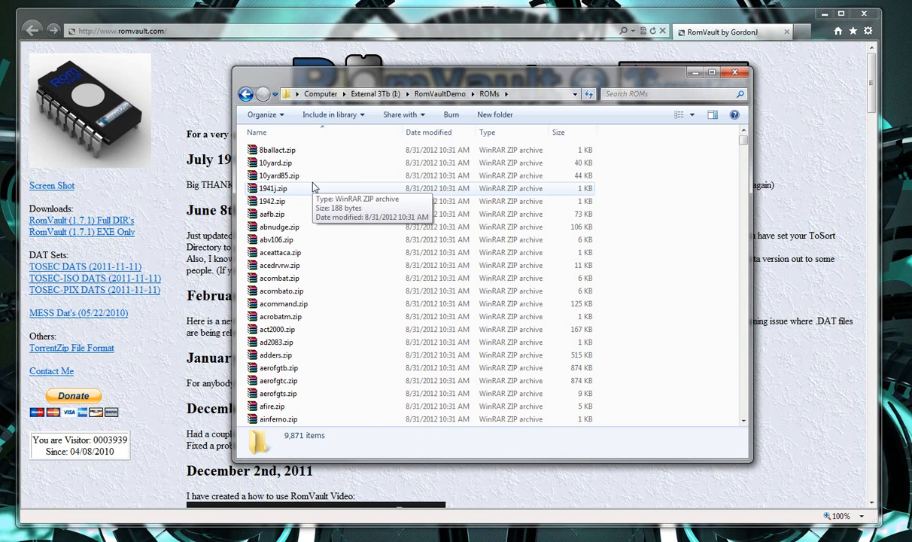
click(441, 94)
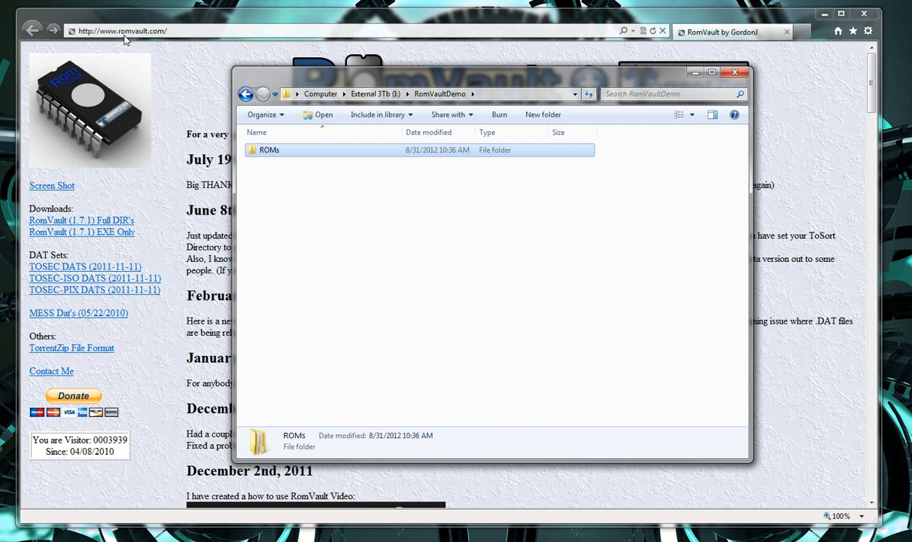
- Download the RomVault (1.7.1) EXE Only package from the RomVault site and save it in the RomVaultDemo folder on External 3Tb (I:)
click(73, 234)
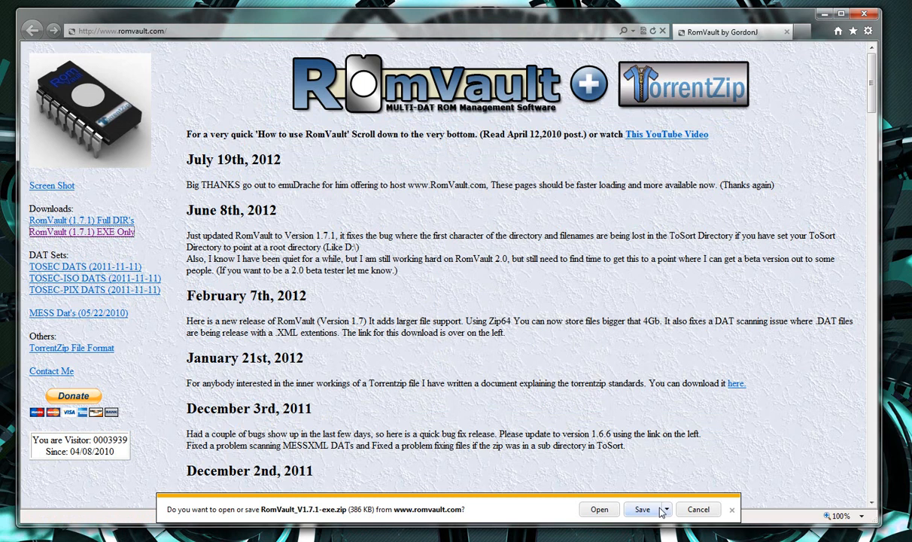
click(667, 509)
click(704, 530)
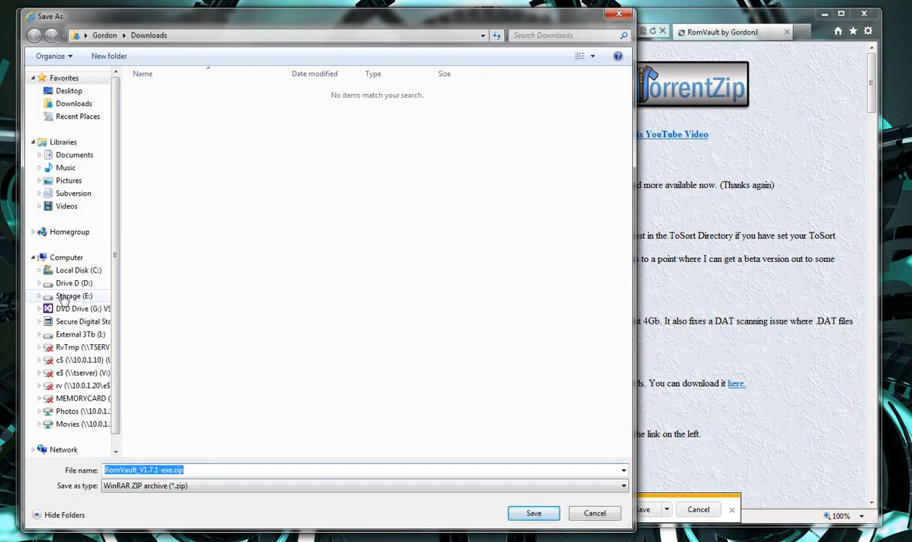
click(74, 335)
double_click(172, 117)
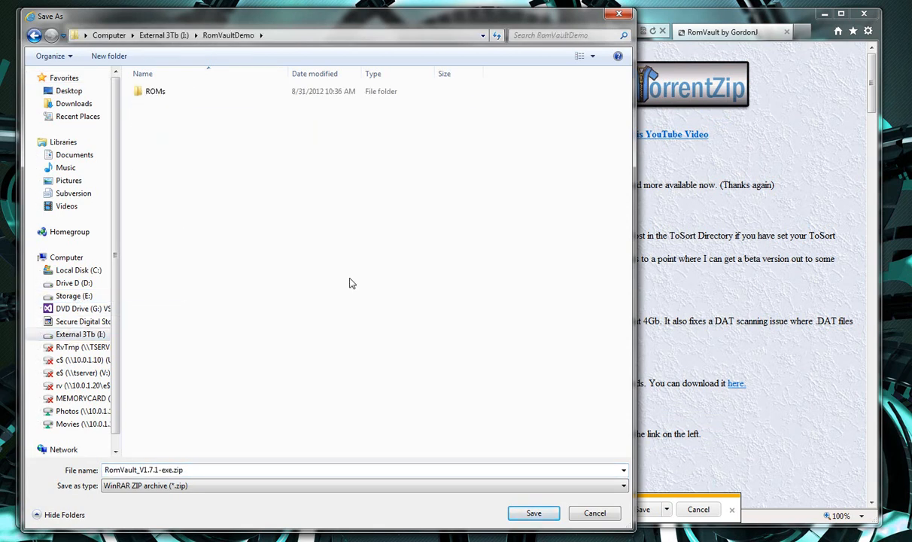
click(533, 514)
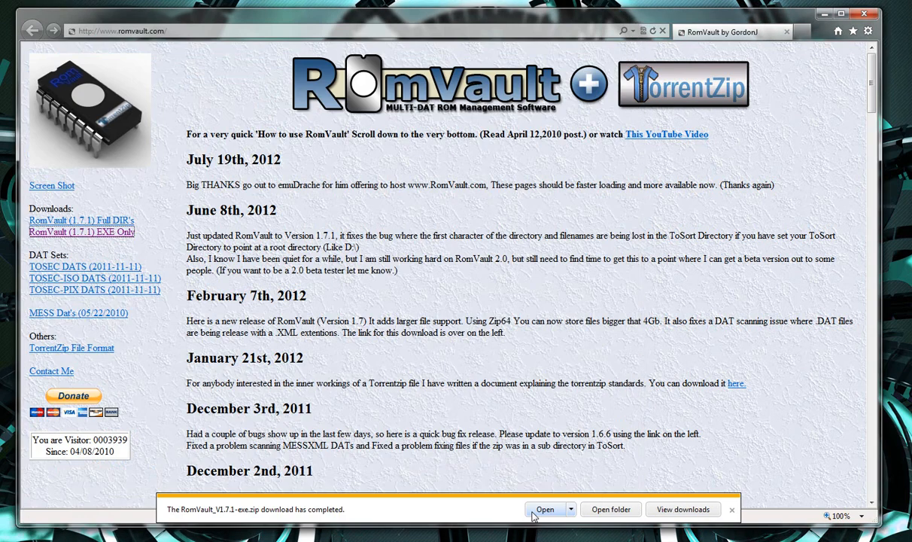
- Open the downloaded RomVault_V1.7.1-exe.zip from its folder and extract RomVault.exe into RomVaultDemo
click(592, 510)
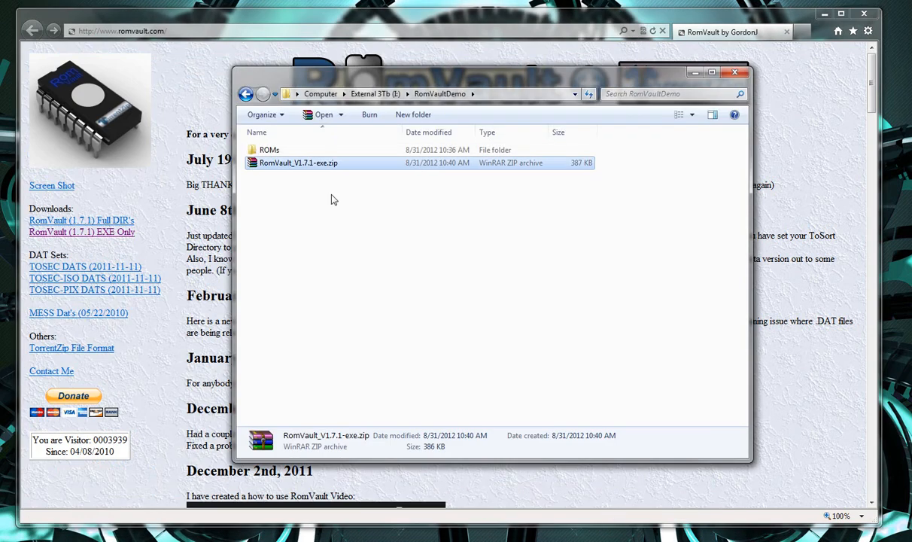
double_click(297, 165)
drag(456, 412, 460, 280)
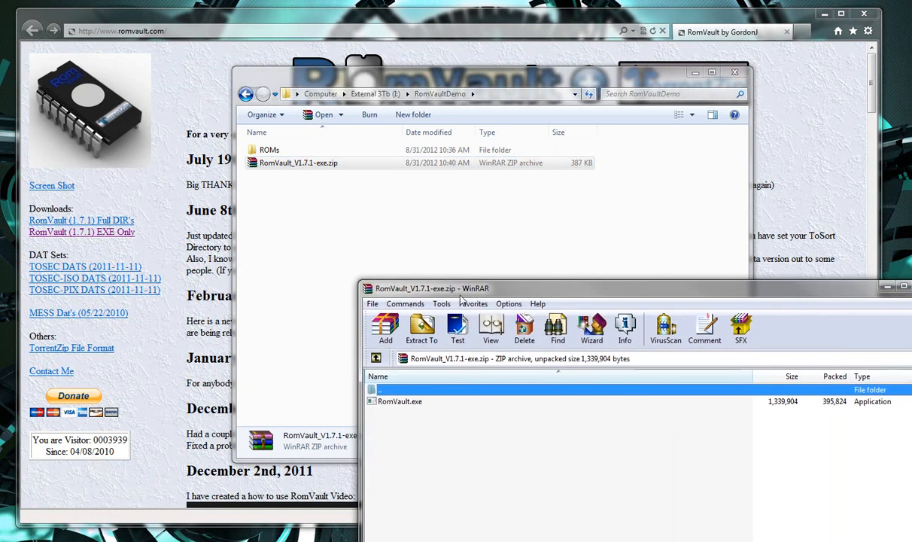
click(413, 403)
drag(413, 402, 350, 238)
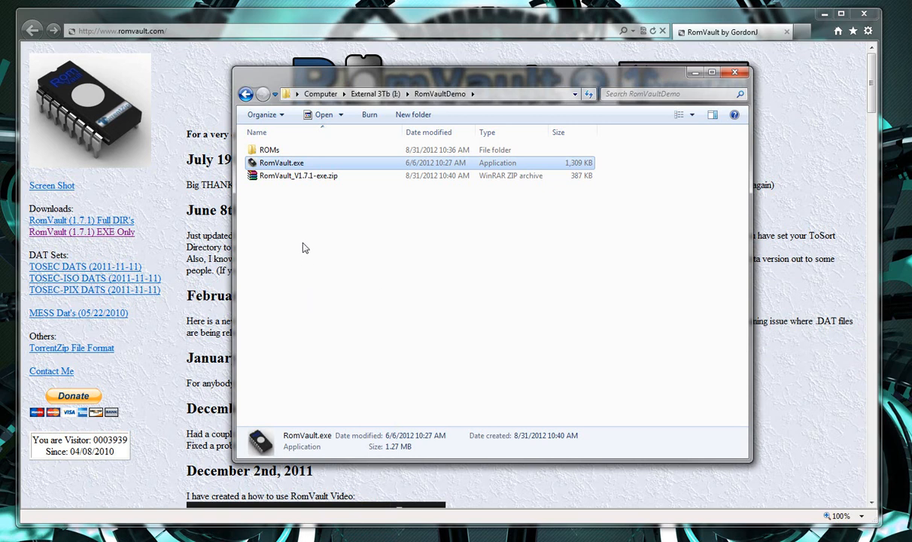
- Move the folder window aside and view the how-to video section under December 2nd, 2011 on the RomVault page
drag(367, 85, 632, 237)
click(641, 19)
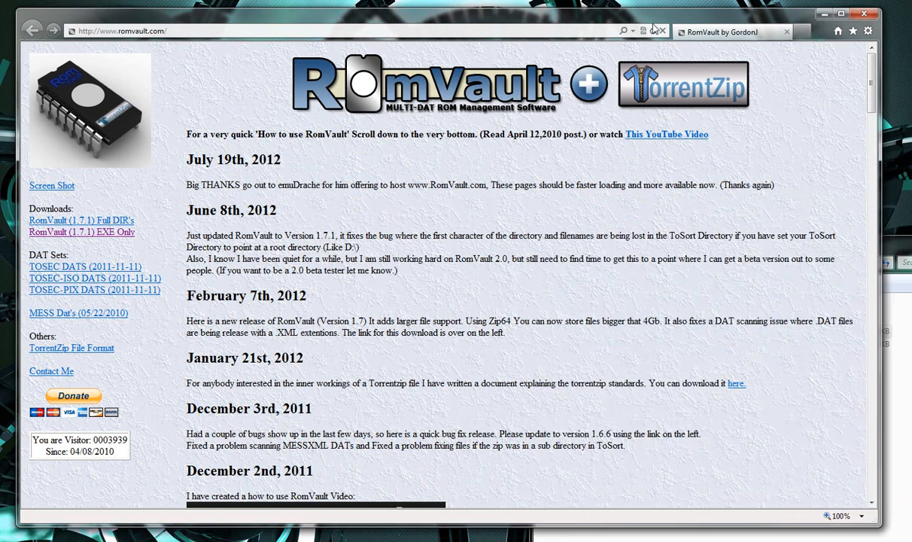
drag(872, 88, 875, 119)
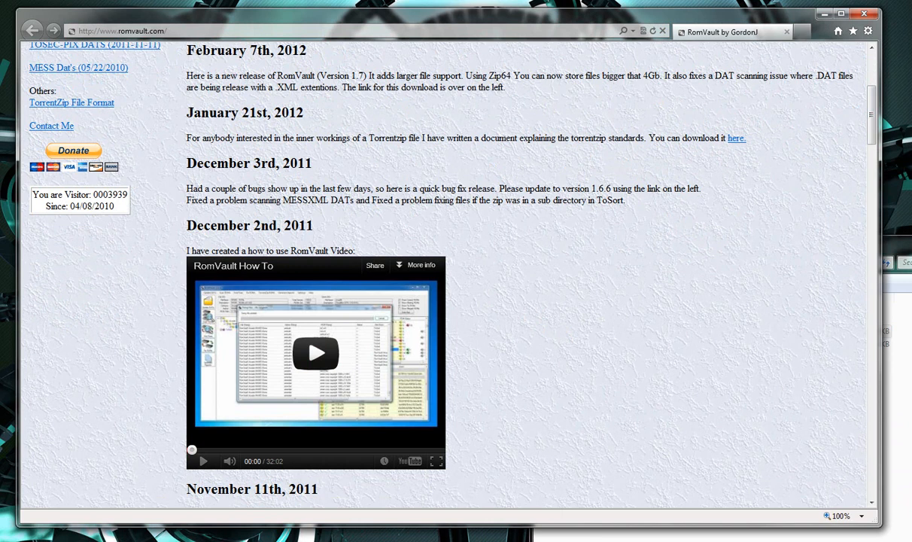
- Bring the RomVaultDemo folder window back into view and delete RomVault_V1.7.1-exe.zip
drag(911, 246, 714, 127)
click(387, 222)
key(Delete)
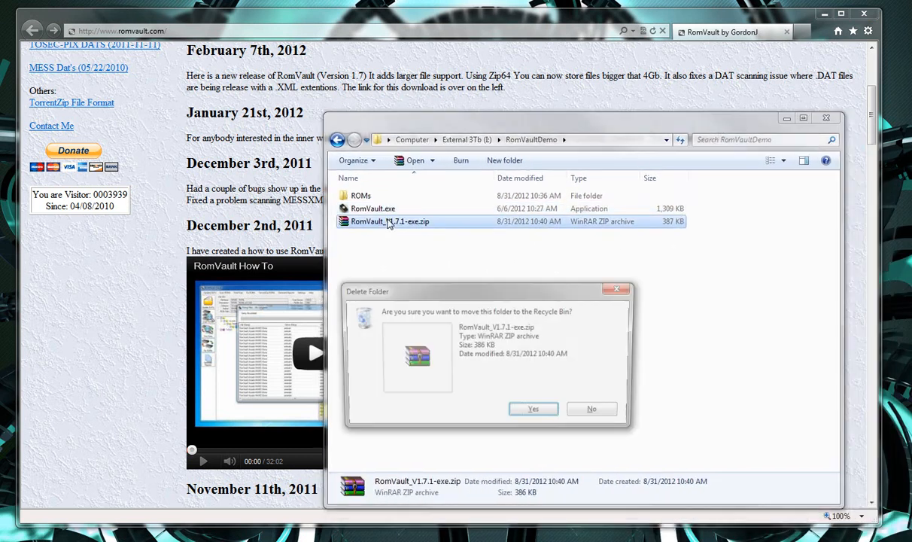
key(Return)
- Create a new folder named DatRoot inside RomVaultDemo
right_click(377, 233)
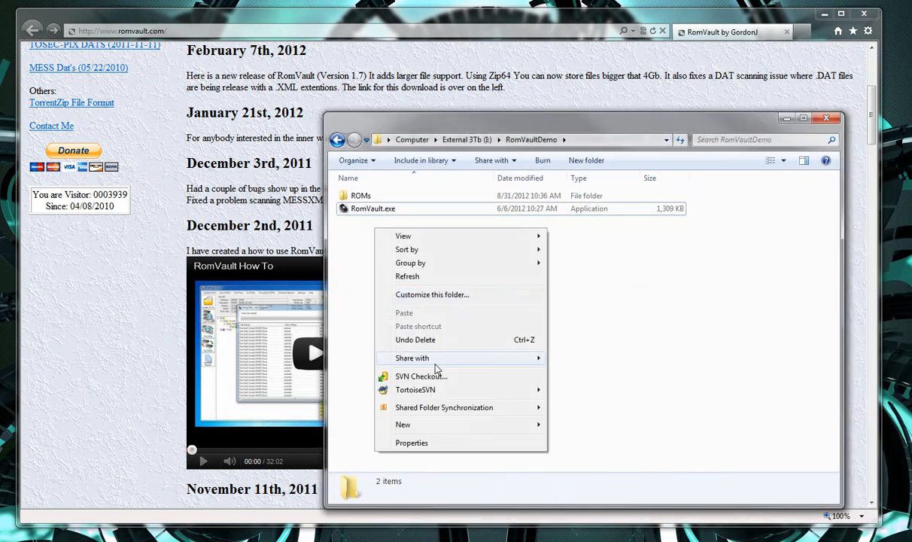
mouse_move(551, 427)
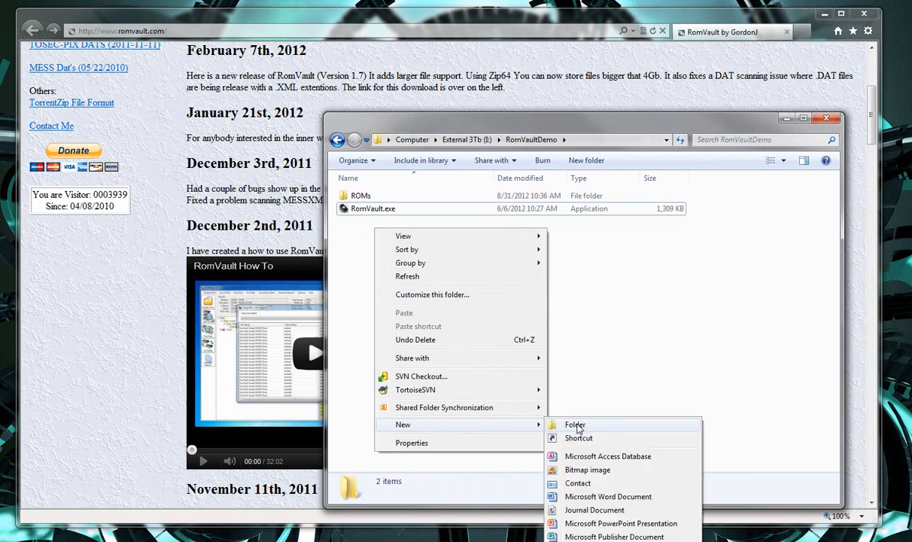
click(579, 427)
text(DatRoot)
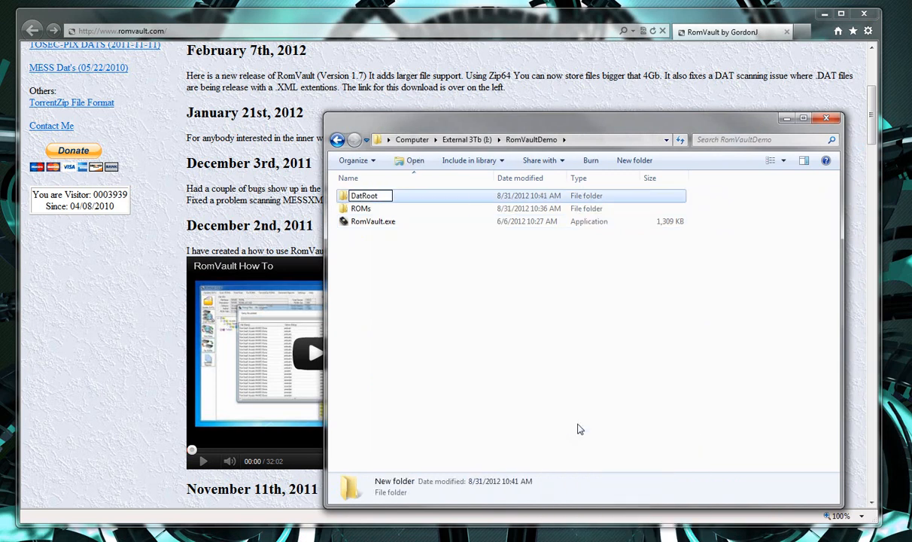
key(Return)
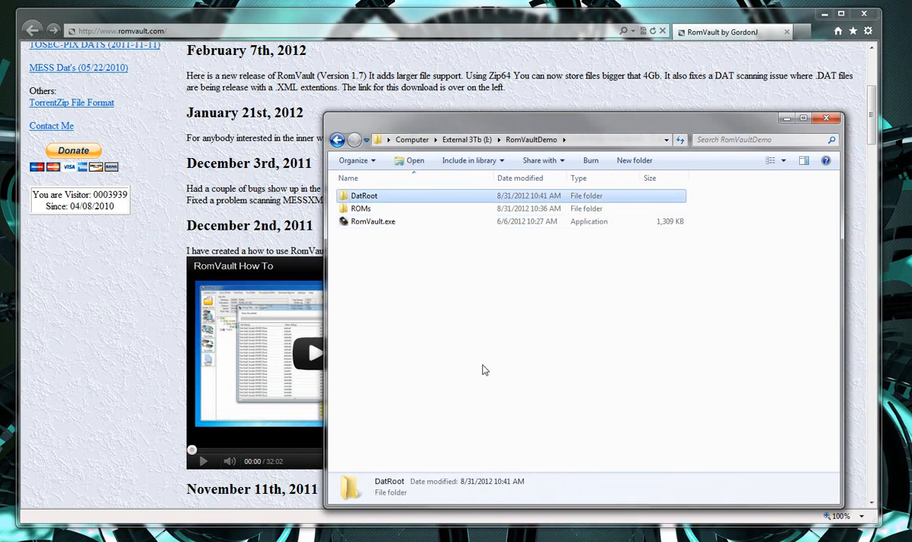
- Create a new folder named RomRoot inside RomVaultDemo
right_click(391, 281)
mouse_move(499, 476)
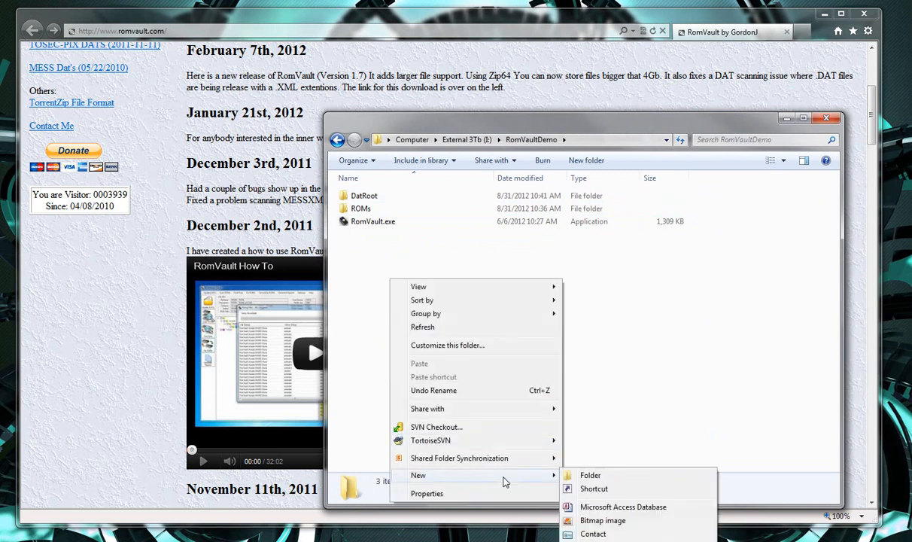
click(611, 473)
text(RomRoot)
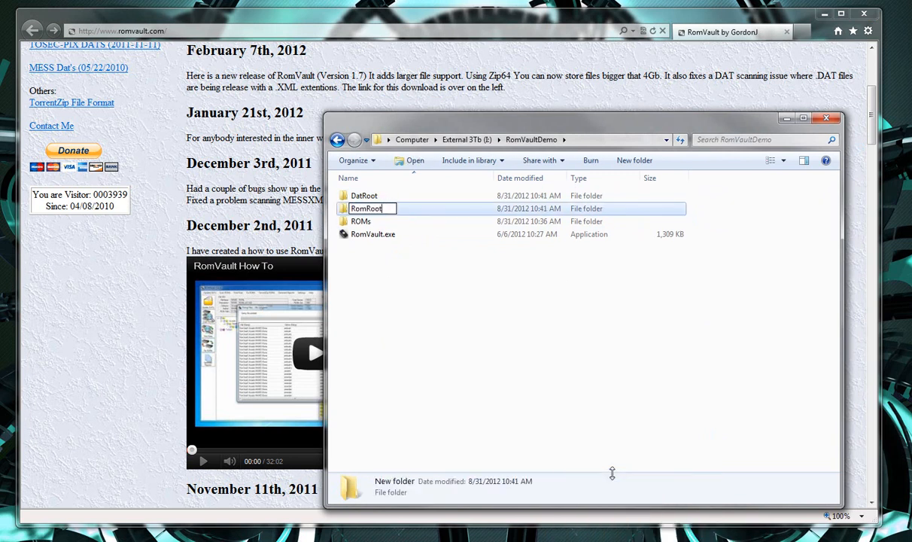
key(Return)
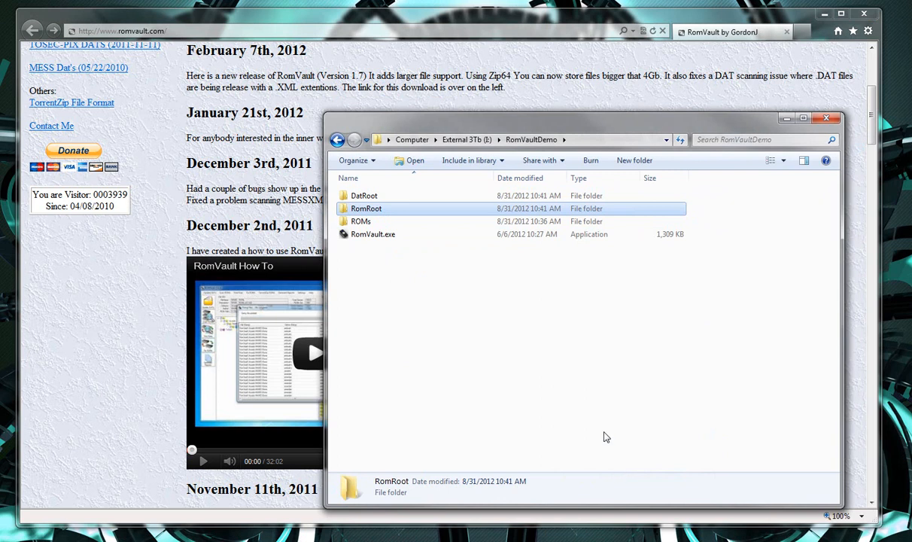
- Create a new folder named ToSort inside RomVaultDemo
right_click(355, 287)
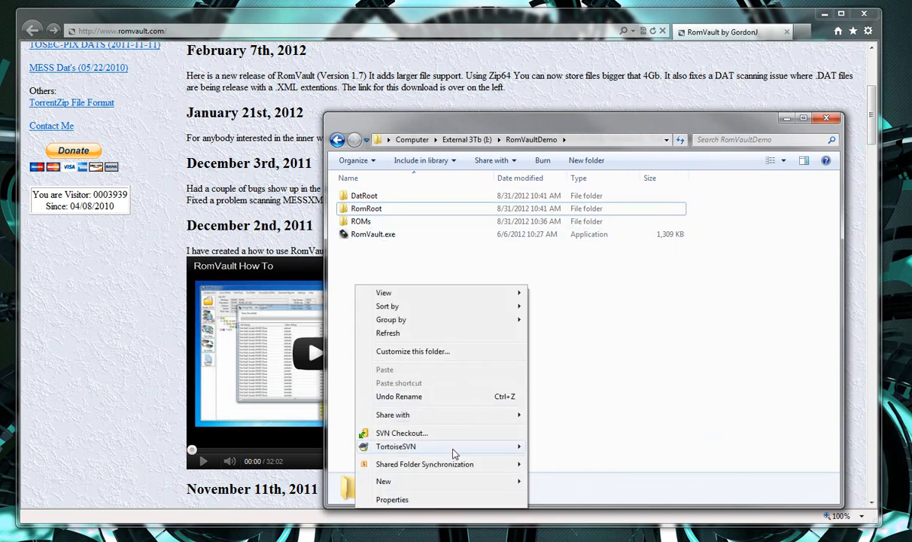
mouse_move(515, 480)
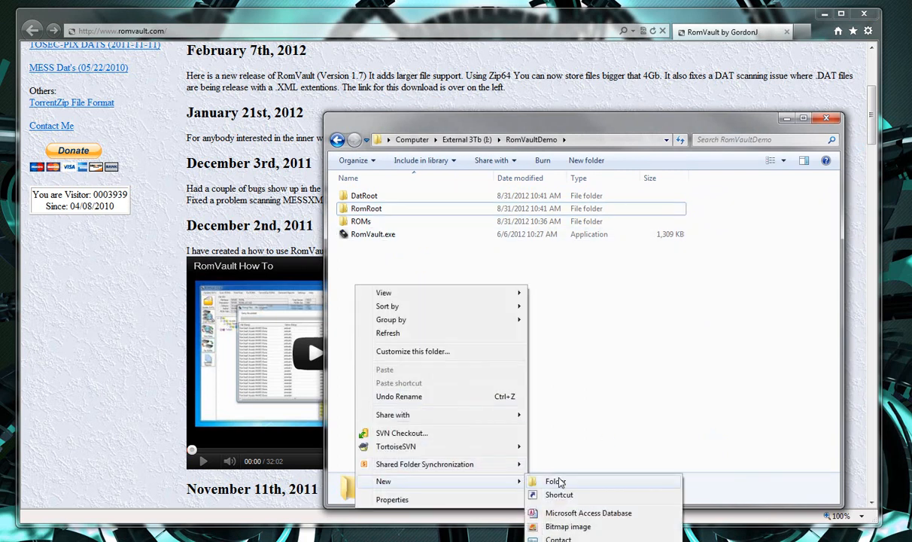
click(562, 484)
text(ToSort)
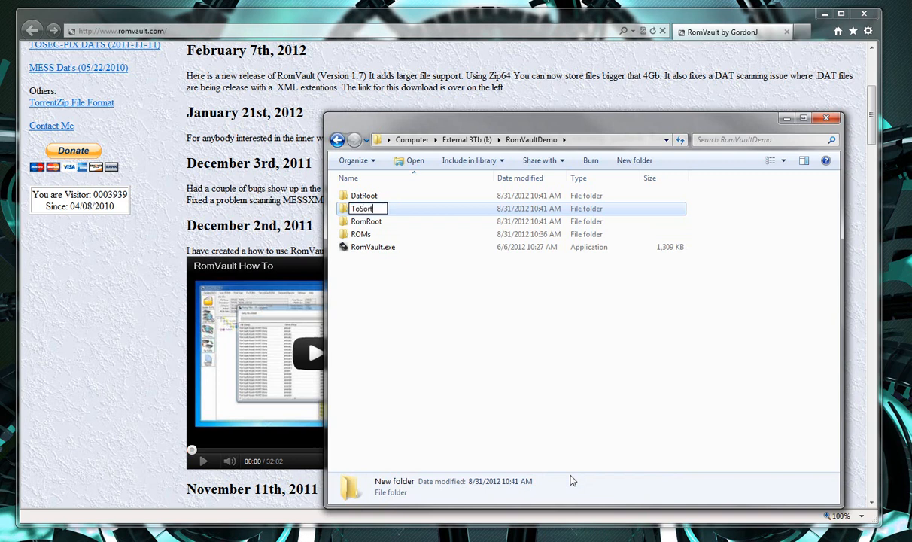
key(Escape)
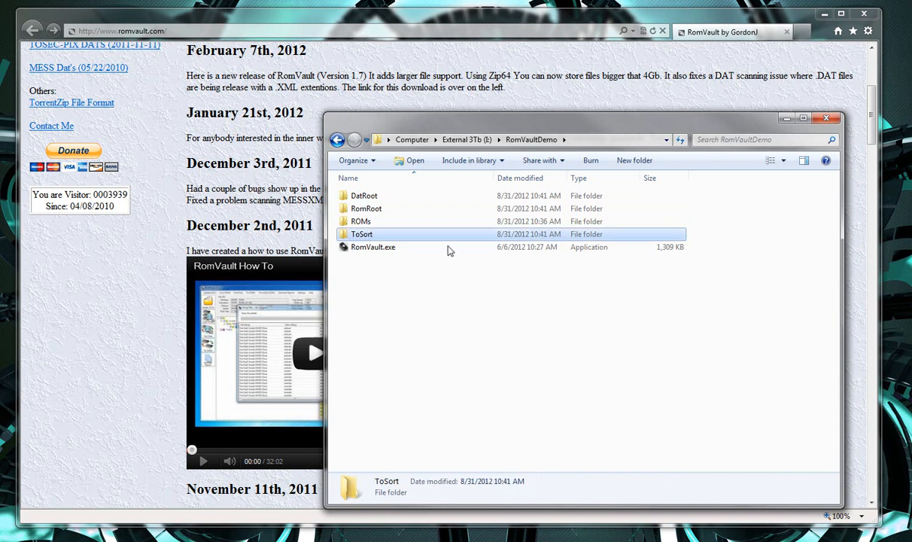
- Open the DatRoot folder, and on the Pleasuredome tracker open the forum description topic from the MAME 0.146 ROMs torrent details
double_click(365, 196)
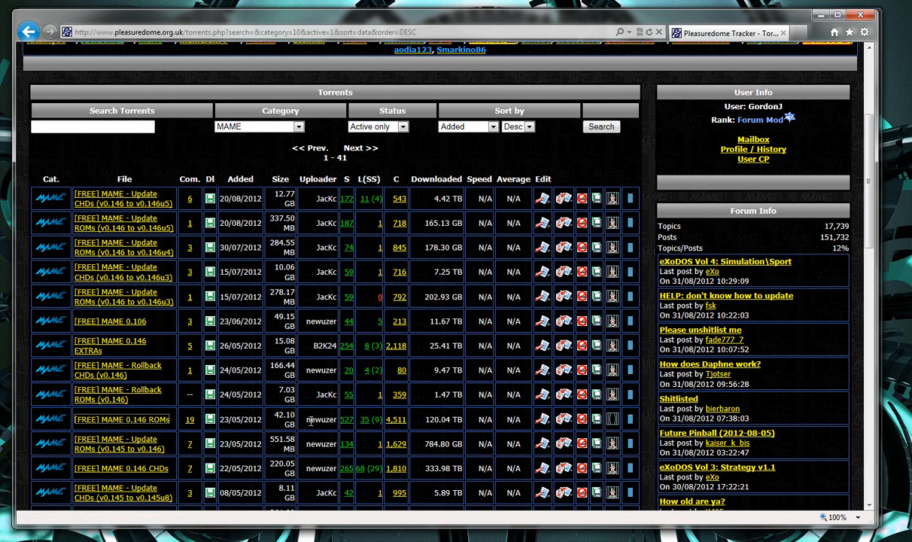
click(106, 423)
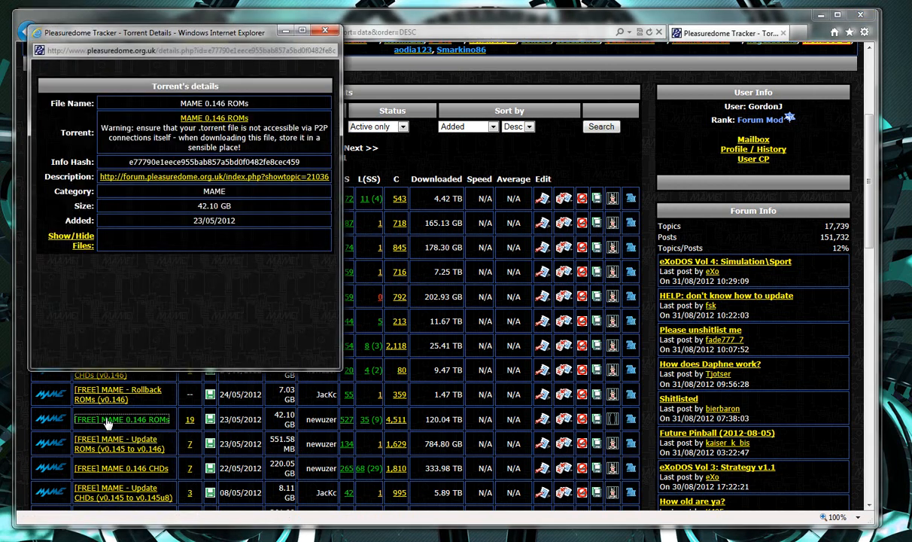
click(193, 176)
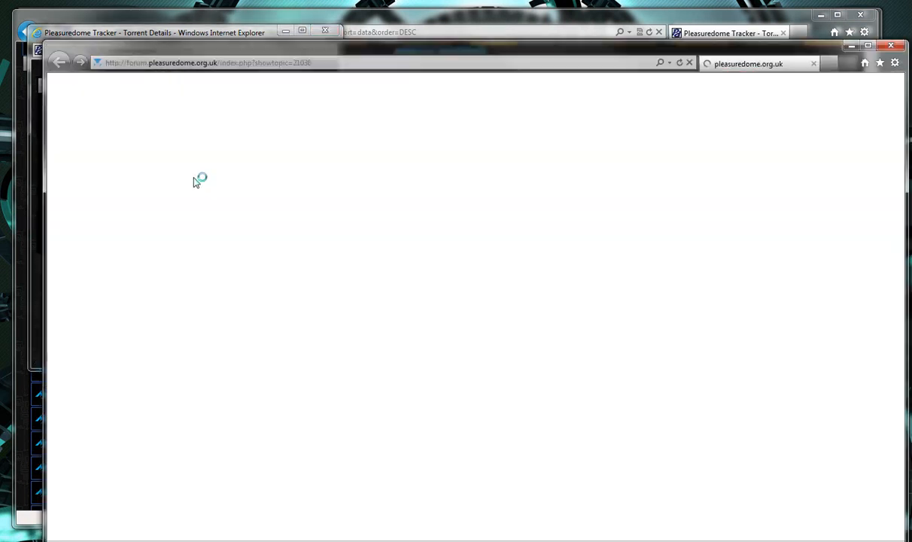
drag(350, 45, 333, 22)
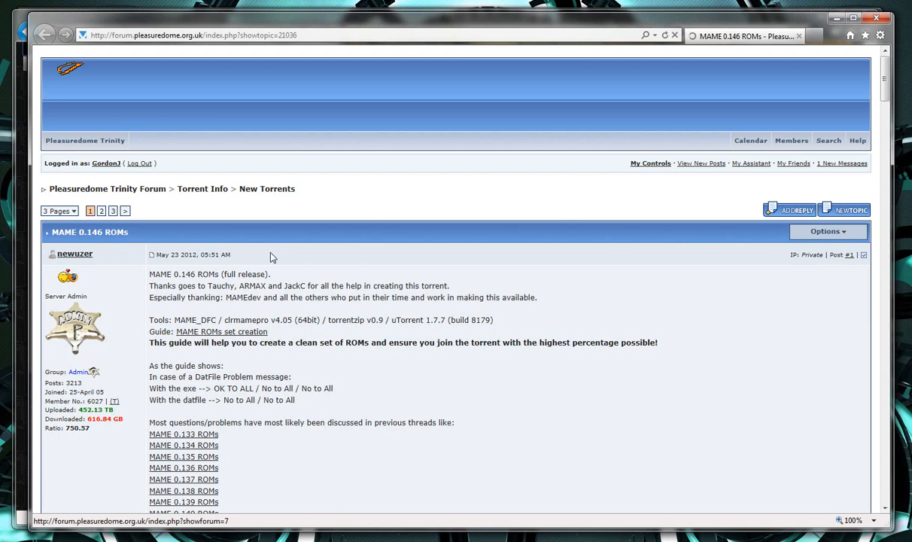
- Download the MAME 0.146 ROMs XML DAT zip attached to the forum post into the RomVaultDemo folder, and minimize the forum window
scroll(219, 279, down, 2)
scroll(225, 290, down, 2)
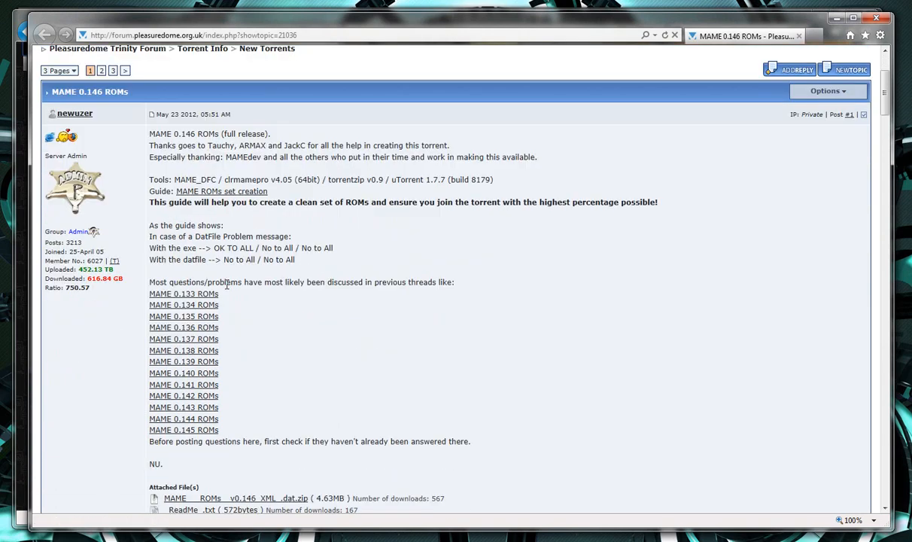
scroll(236, 390, down, 4)
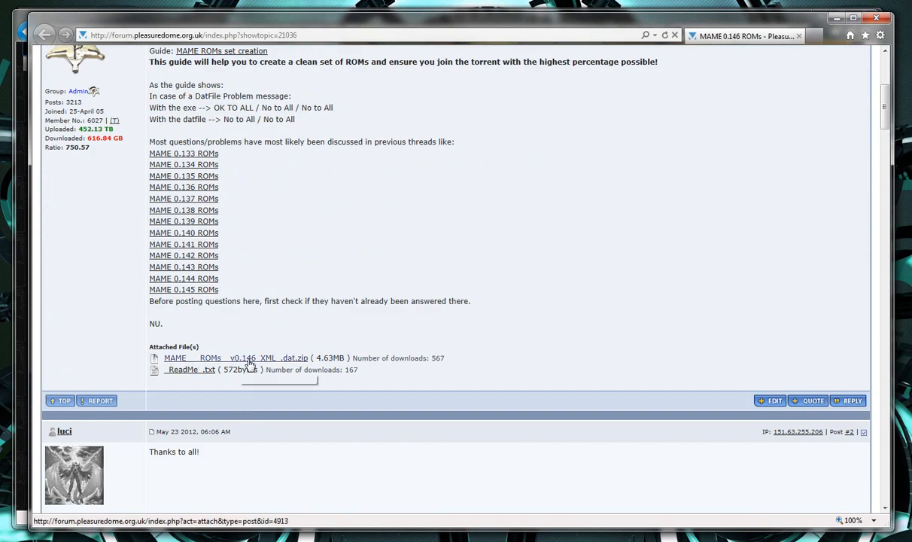
click(208, 361)
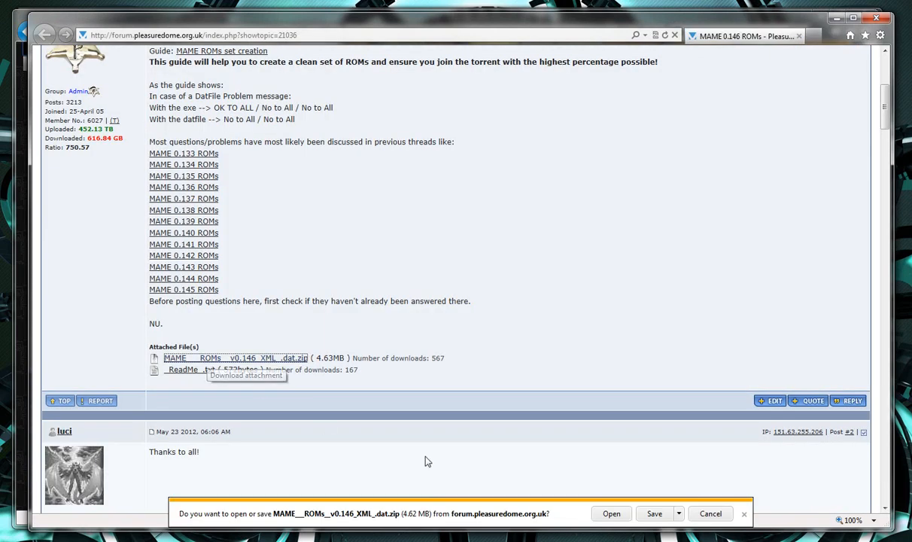
click(679, 514)
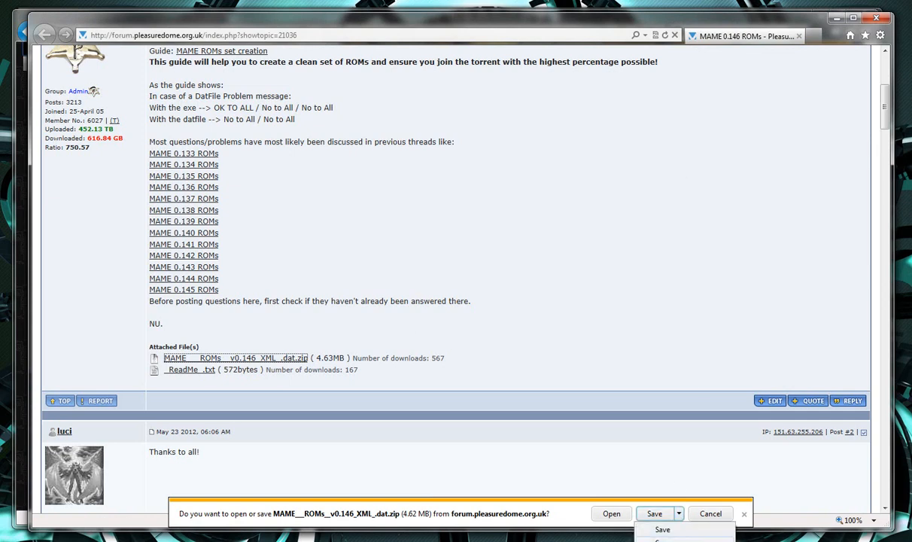
click(660, 539)
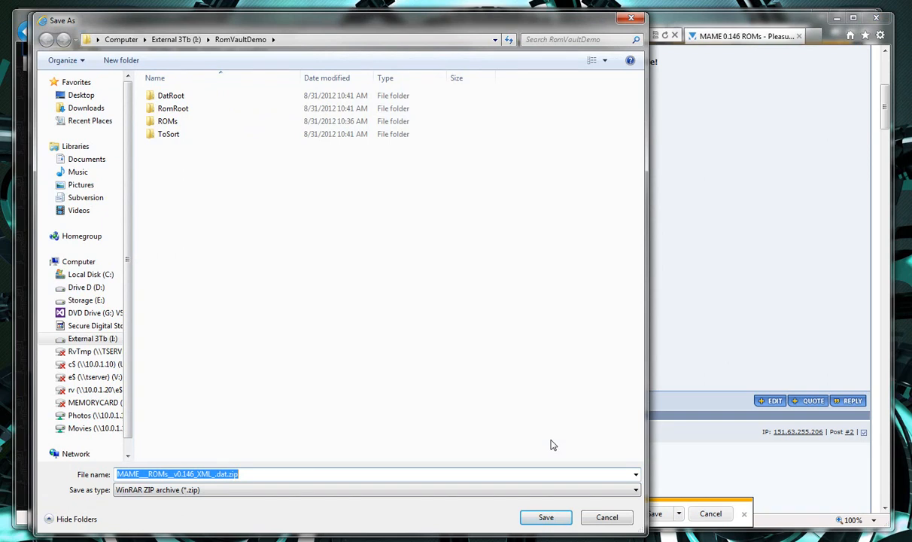
click(546, 517)
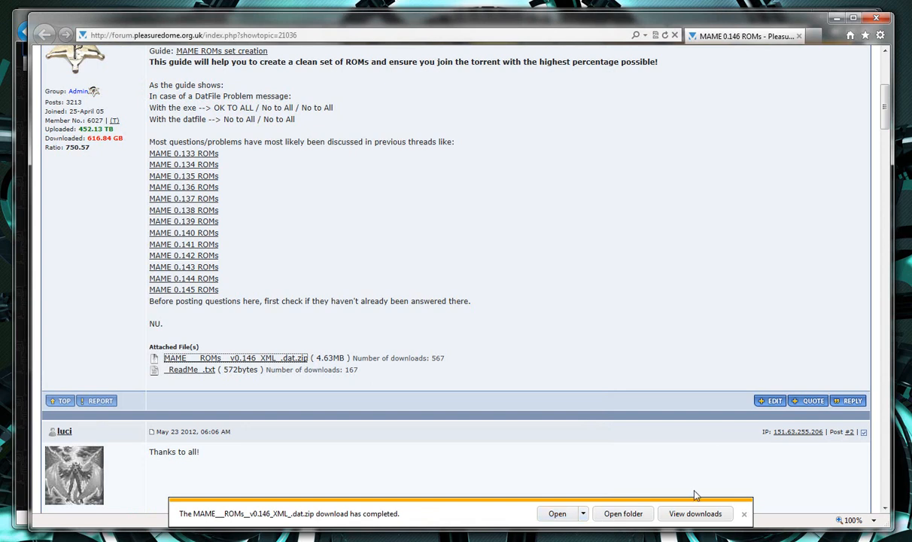
click(745, 516)
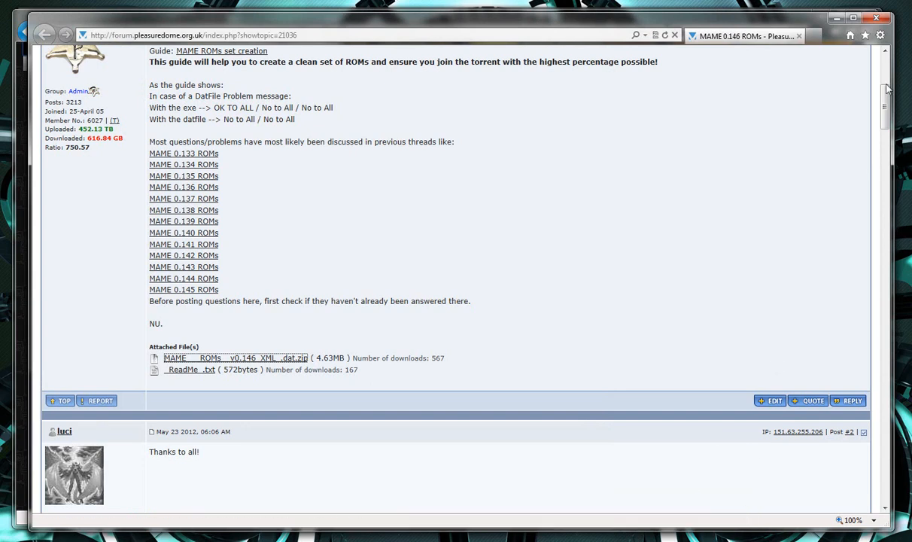
click(835, 18)
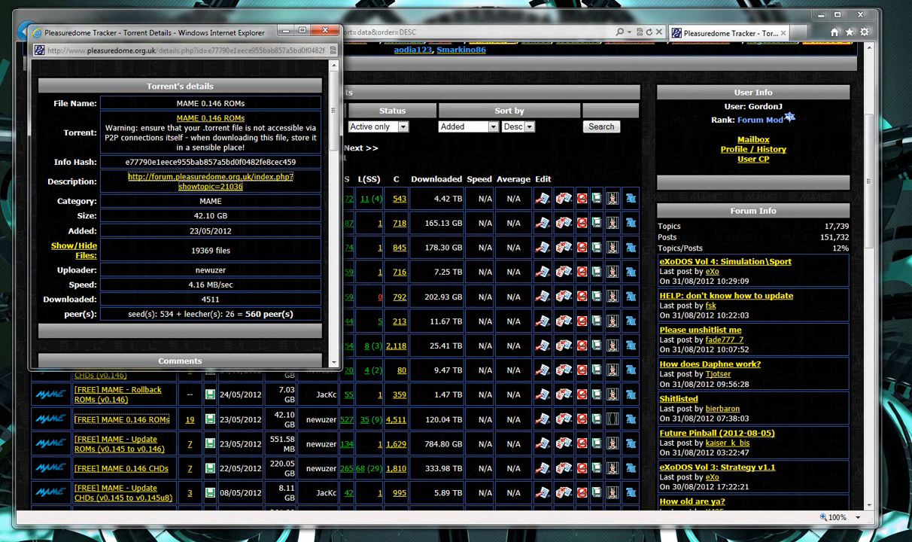
- Switch to the RomVaultDemo window in Windows Explorer and look through the zip files in its ROMs folder
key(alt+Tab)
click(531, 139)
drag(518, 128, 431, 95)
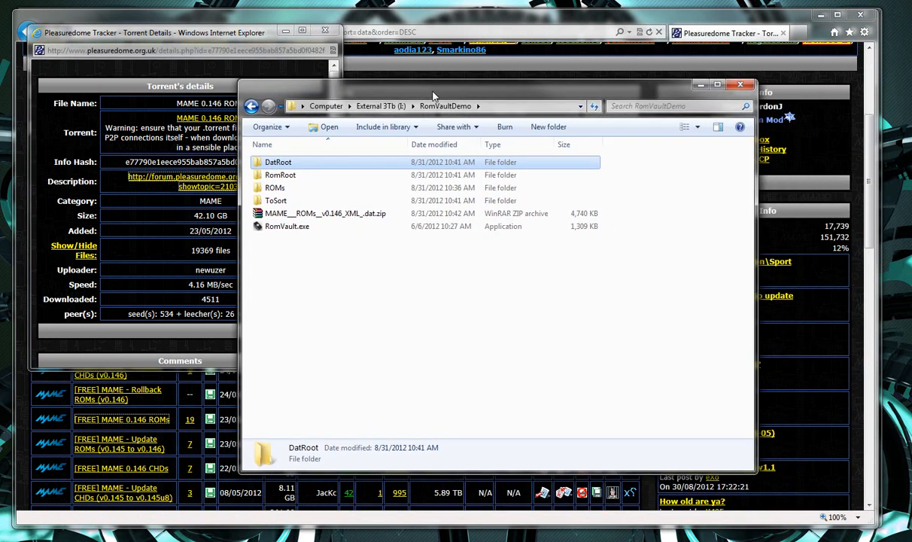
double_click(275, 187)
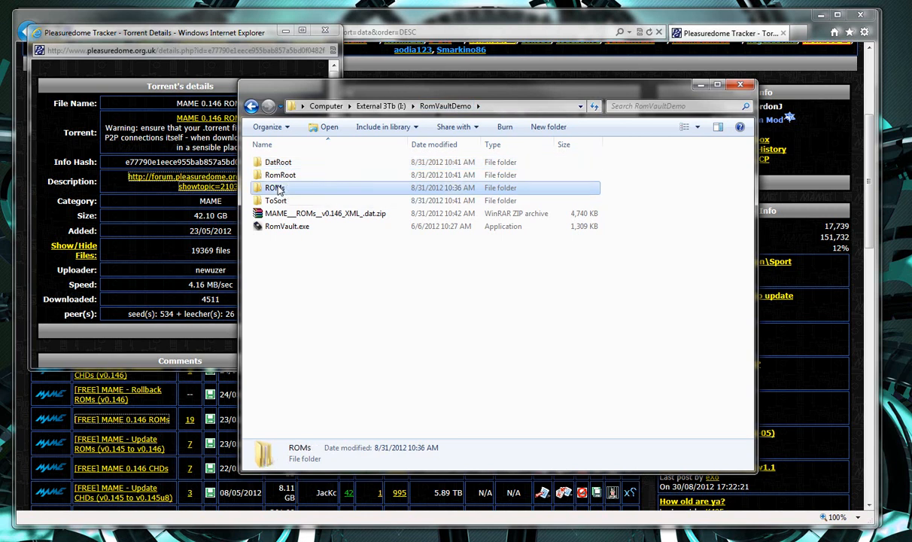
scroll(280, 190, down, 15)
scroll(280, 190, up, 15)
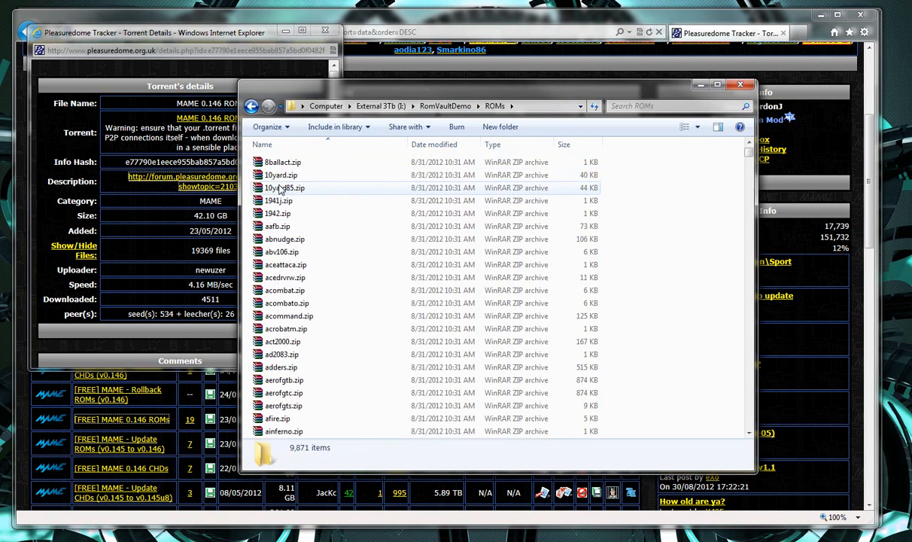
click(252, 106)
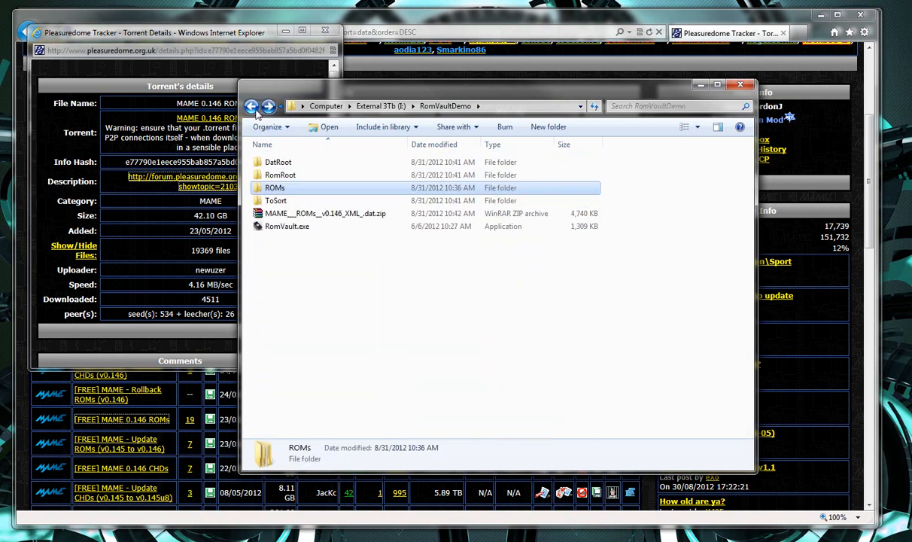
- Create a new folder named Arcade inside DatRoot
double_click(276, 164)
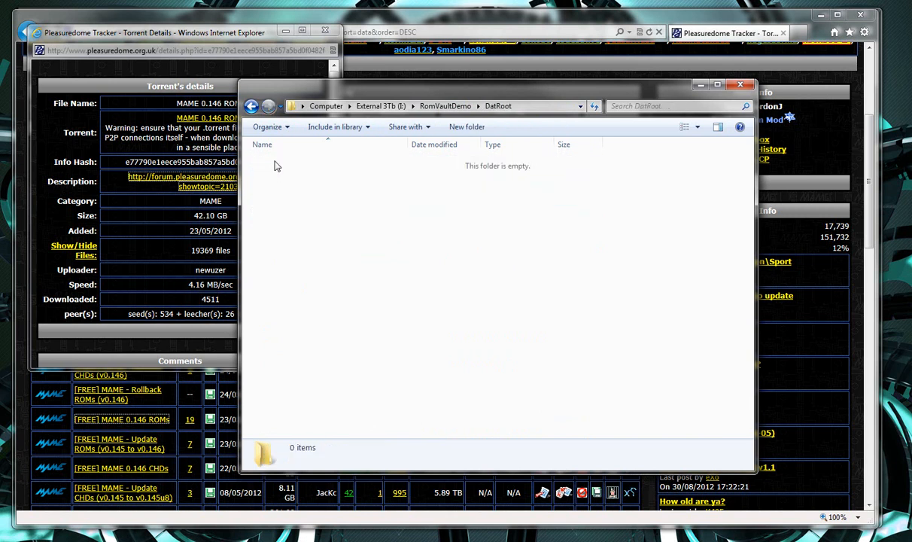
right_click(287, 188)
mouse_move(415, 370)
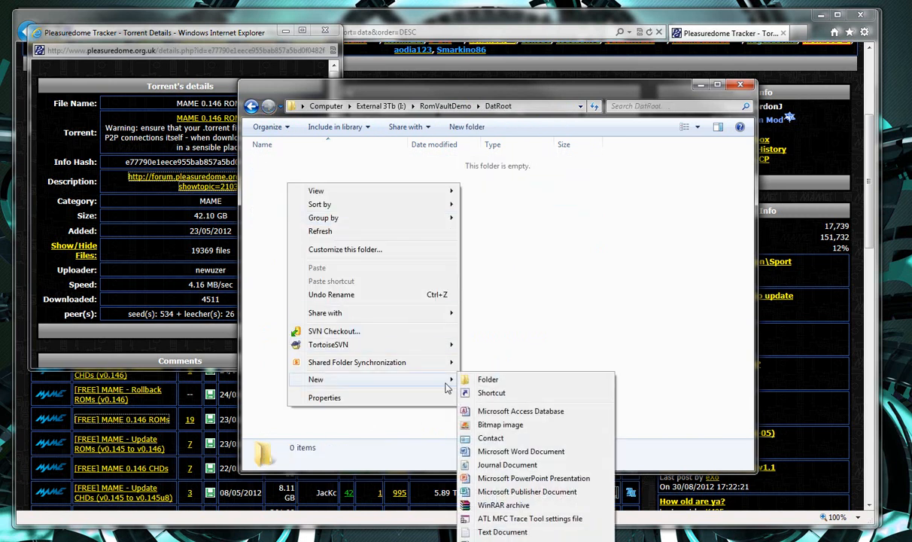
click(493, 378)
text(Arcade)
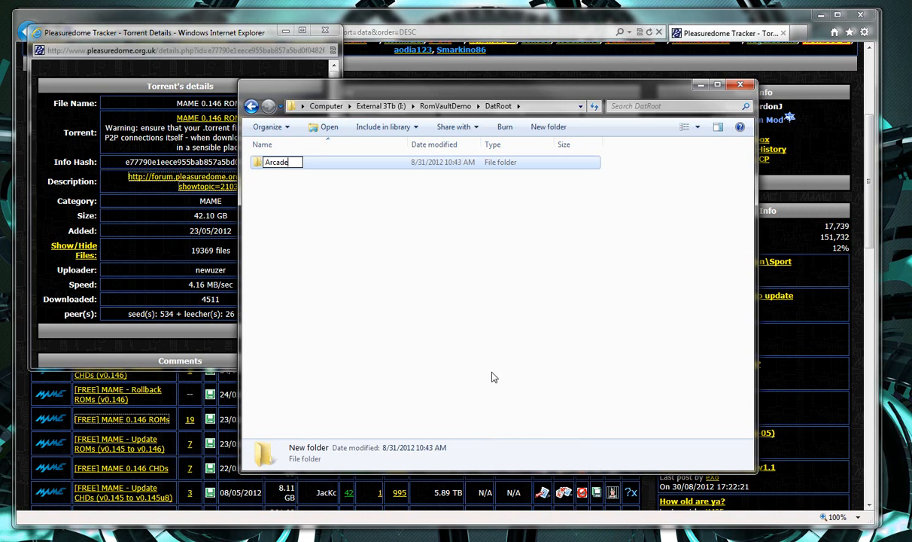
key(Return)
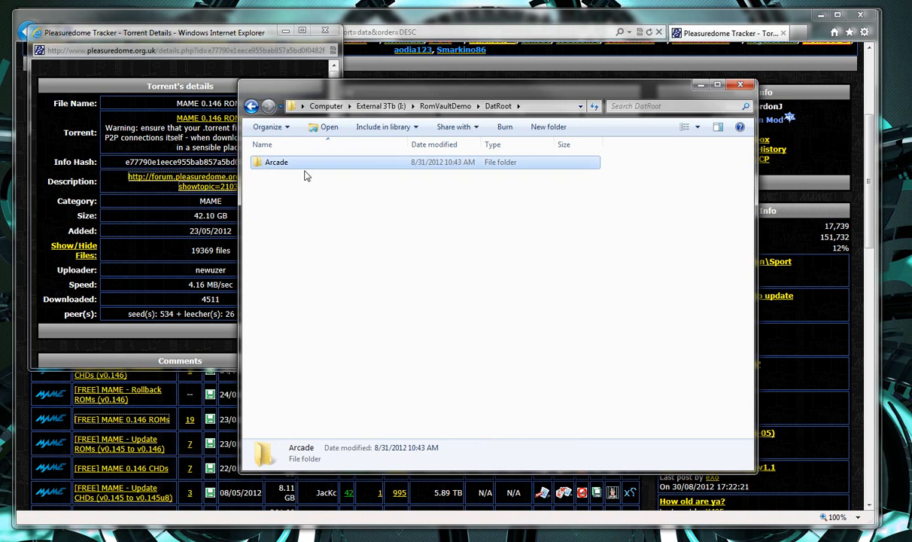
- Create a new folder named MAME inside DatRoot's Arcade folder
double_click(276, 163)
right_click(288, 197)
mouse_move(447, 392)
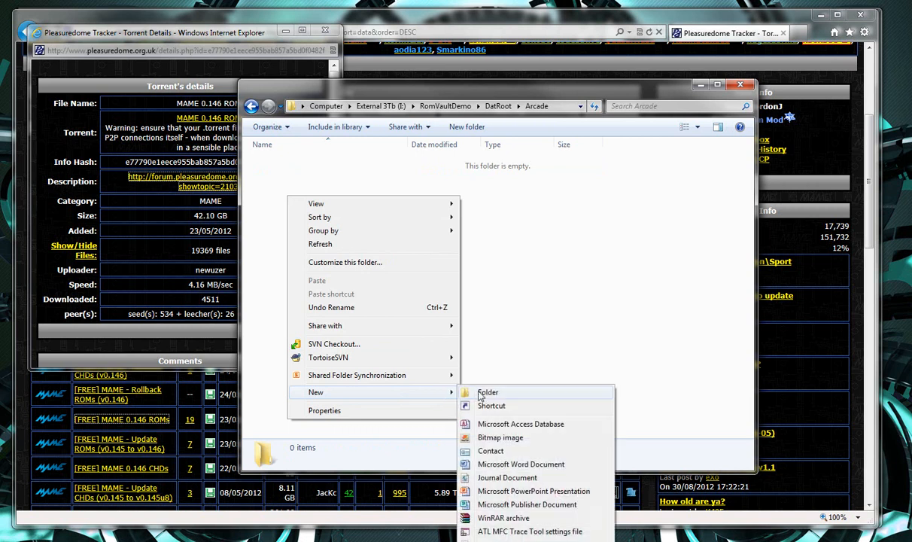
click(486, 393)
text(MAME)
key(Return)
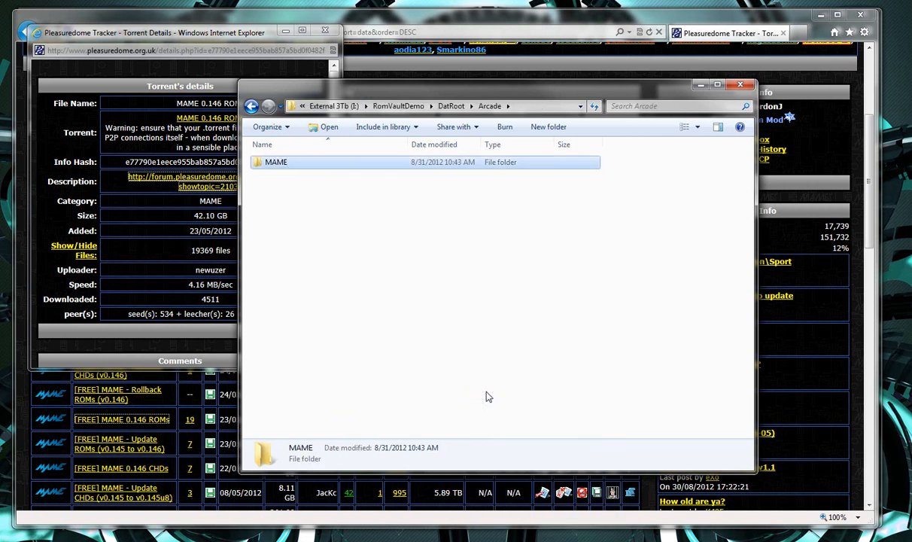
- Create a new folder named ROMs inside DatRoot\Arcade\MAME
double_click(276, 164)
right_click(282, 188)
mouse_move(432, 380)
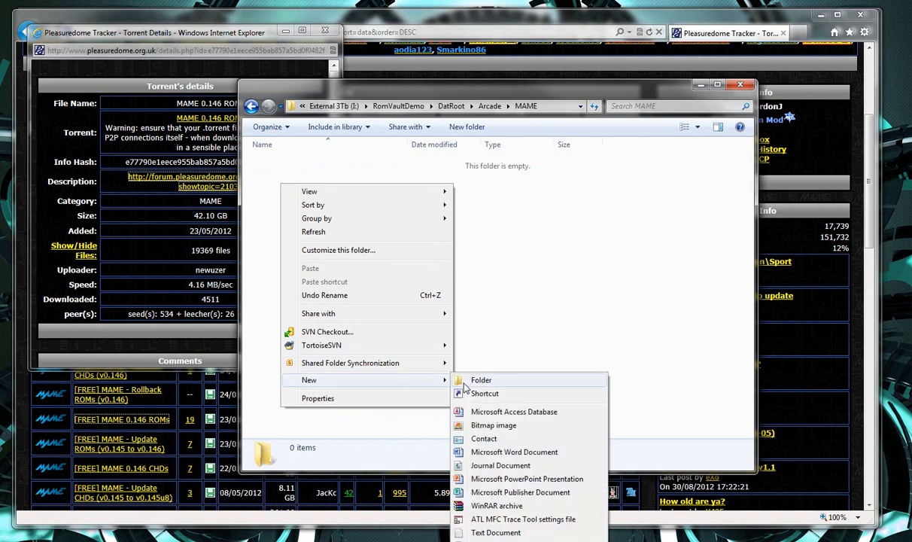
click(464, 386)
text(ROM)
key(Return)
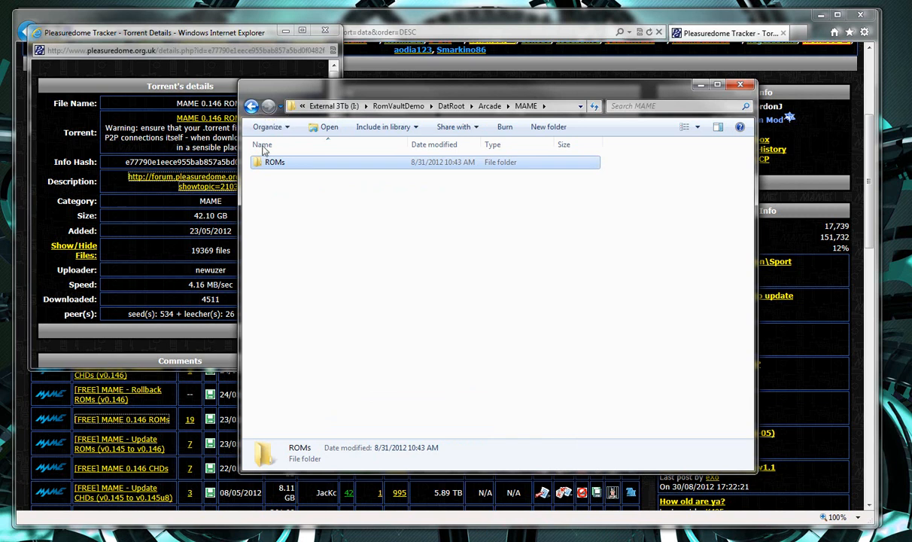
- Extract MAME - ROMs (v0.146_XML).dat from the downloaded zip into DatRoot\Arcade\MAME\ROMs, and close the archive
click(252, 106)
click(252, 106)
click(252, 107)
double_click(311, 215)
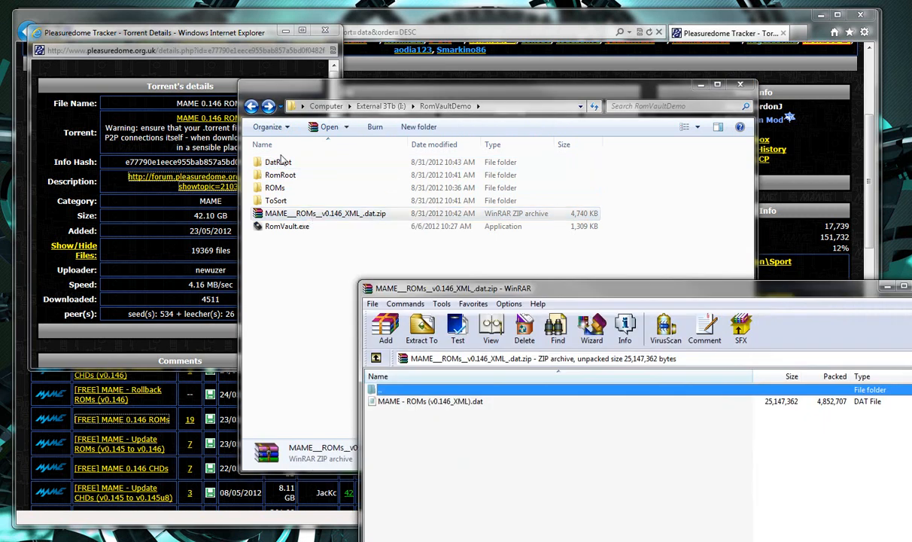
double_click(276, 163)
double_click(277, 164)
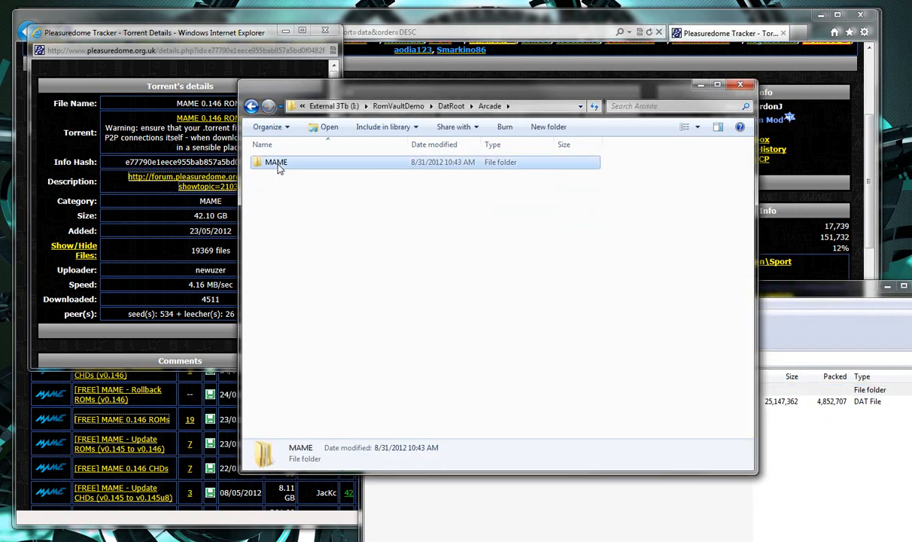
double_click(277, 166)
double_click(279, 165)
click(432, 476)
drag(432, 407, 403, 241)
click(403, 241)
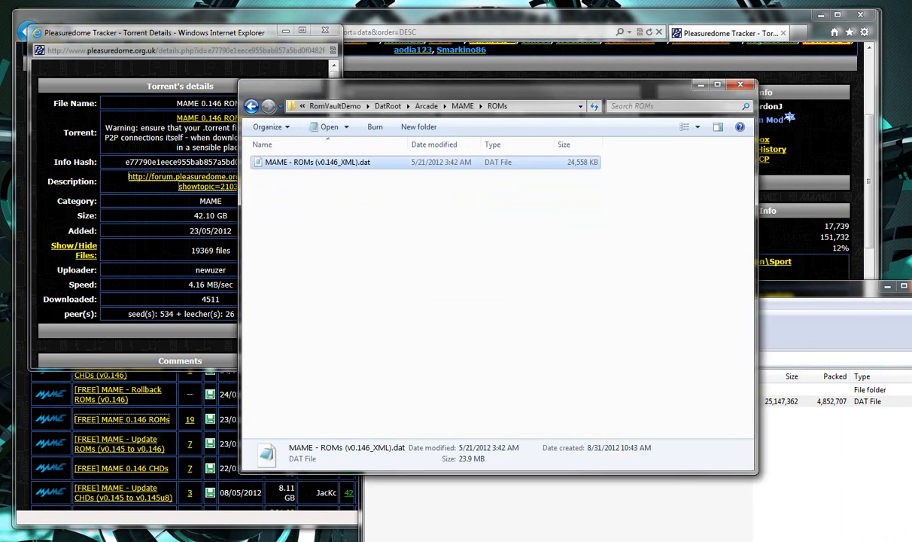
click(910, 286)
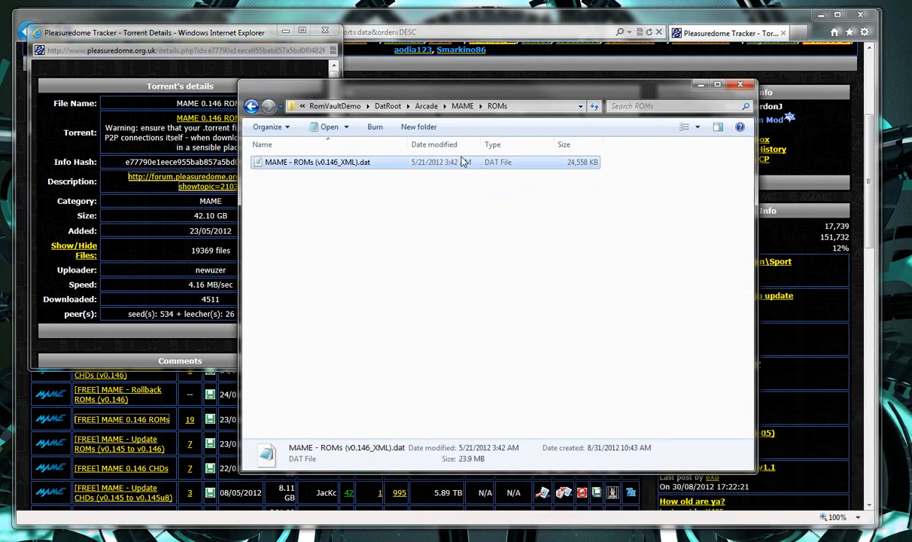
- Go back to the RomVaultDemo folder and open RomRoot
click(251, 106)
click(251, 106)
click(251, 106)
click(251, 107)
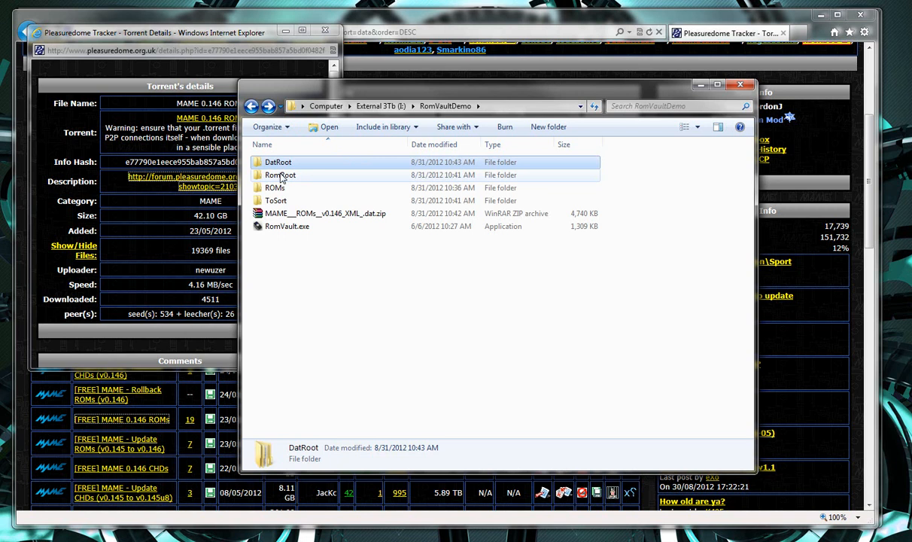
double_click(280, 175)
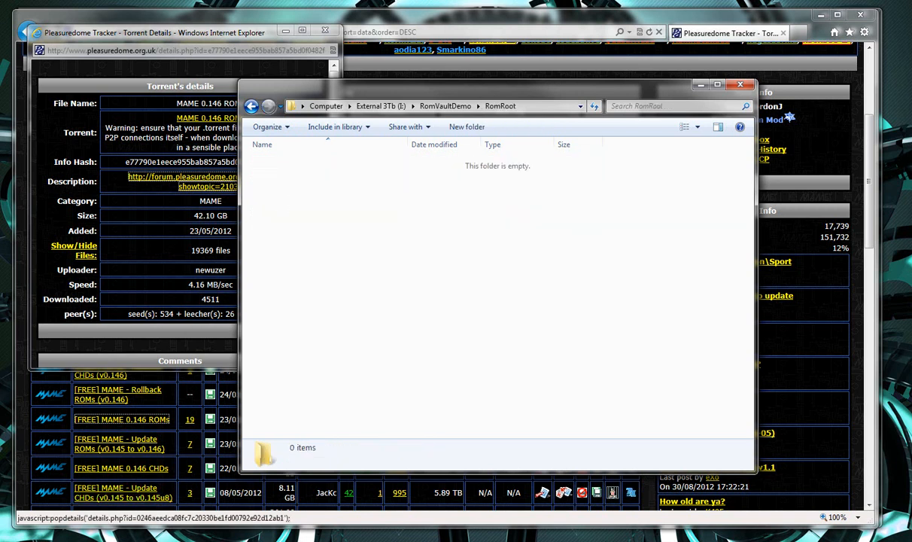
- Open RomVaultDemo\DatRoot\Arcade\MAME\ROMs in a second Explorer window and move it clear of the RomRoot window
click(19, 541)
click(184, 541)
double_click(371, 232)
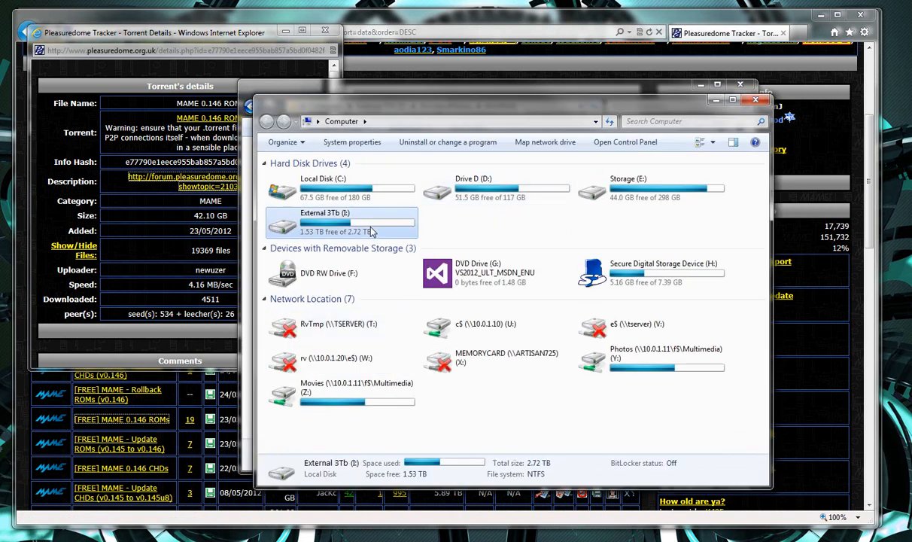
double_click(311, 203)
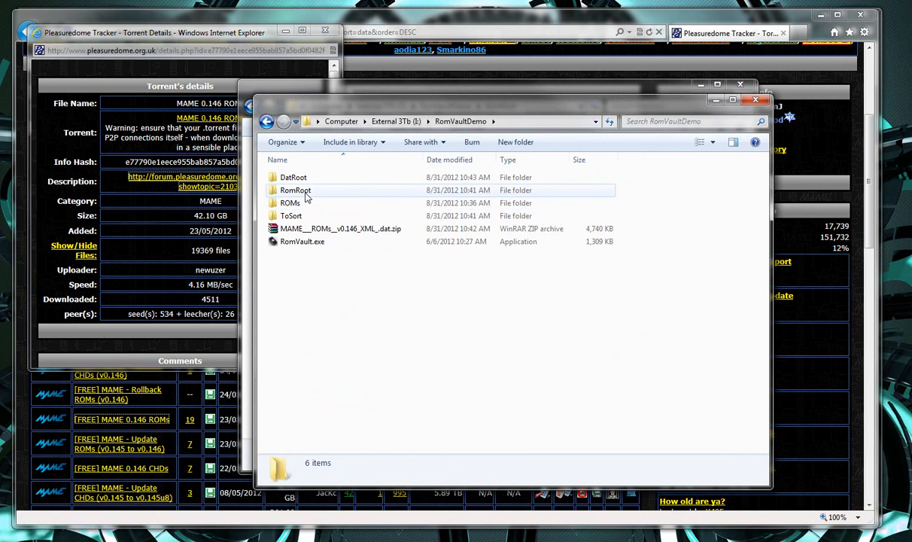
double_click(301, 178)
click(303, 180)
double_click(303, 179)
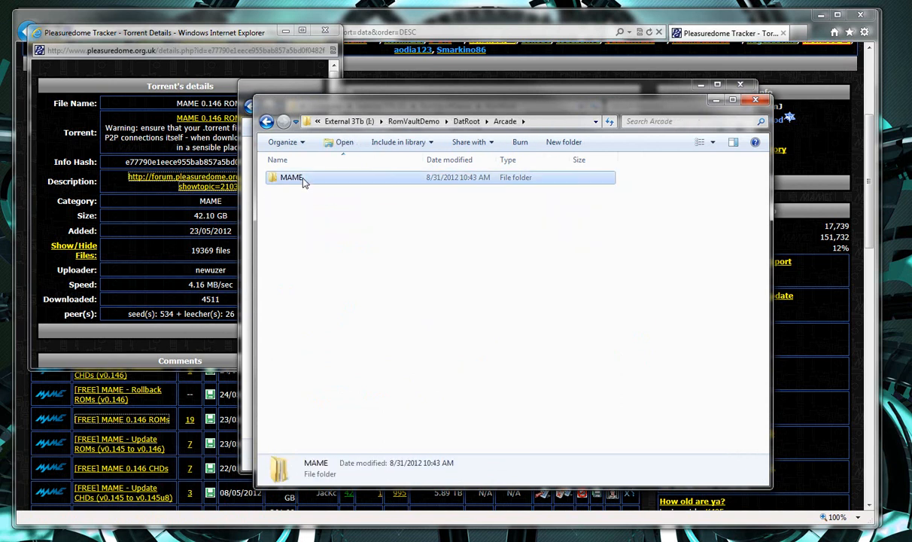
double_click(302, 179)
double_click(302, 179)
drag(397, 113, 178, 494)
- Create a new folder named Arcade inside RomRoot
right_click(335, 286)
mouse_move(462, 477)
click(536, 478)
text(Arcade)
key(Return)
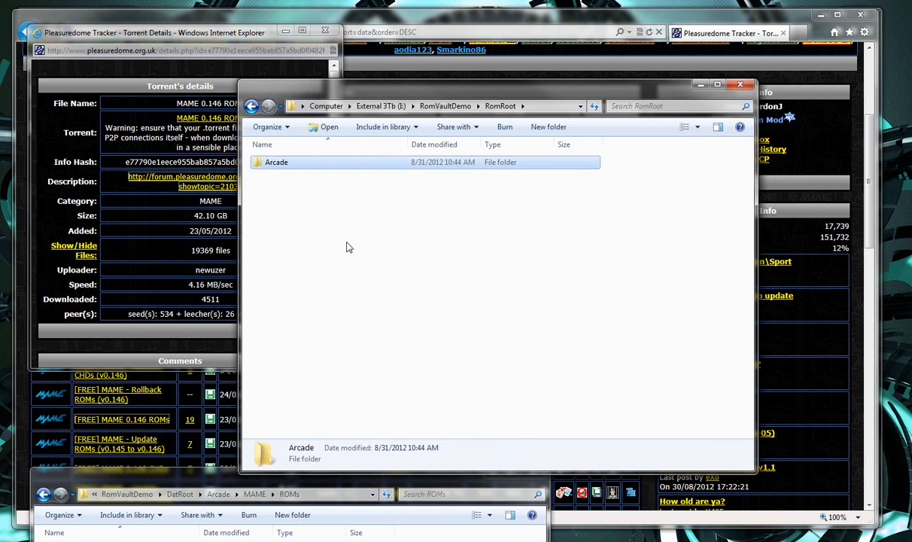
- Create a new folder named MAME inside RomRoot's Arcade folder
double_click(282, 172)
right_click(295, 201)
mouse_move(456, 398)
click(496, 398)
text(MAME)
key(Return)
- Create a new folder named ROMs inside RomRoot\Arcade\MAME
double_click(277, 170)
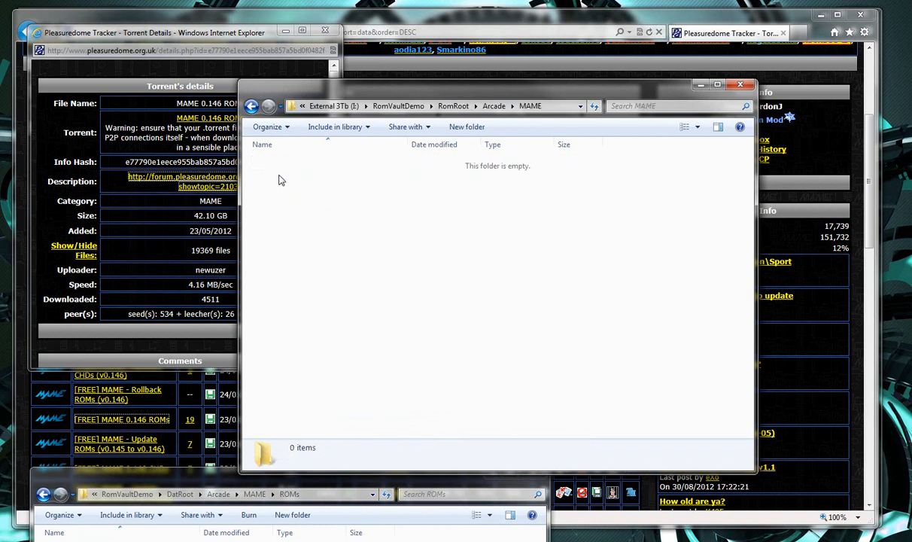
right_click(282, 180)
mouse_move(425, 376)
click(484, 377)
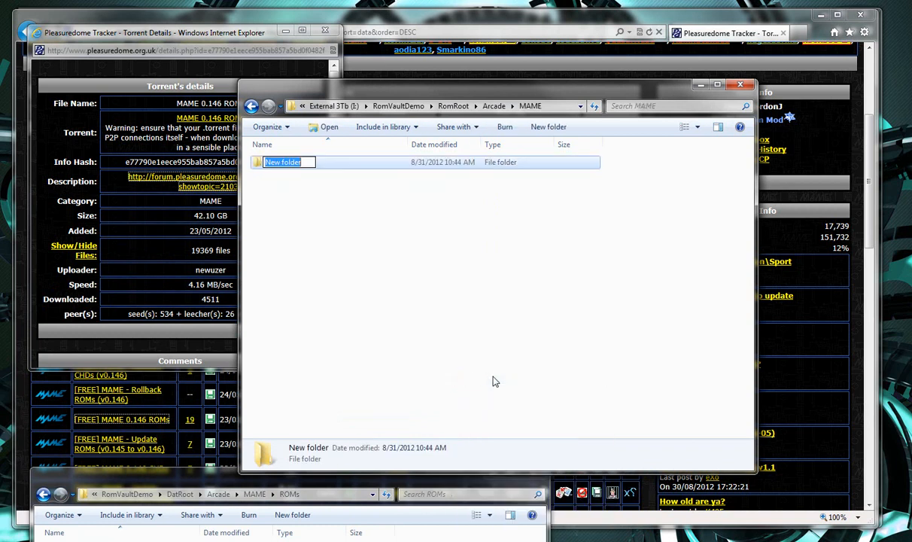
text(ROMs)
key(Return)
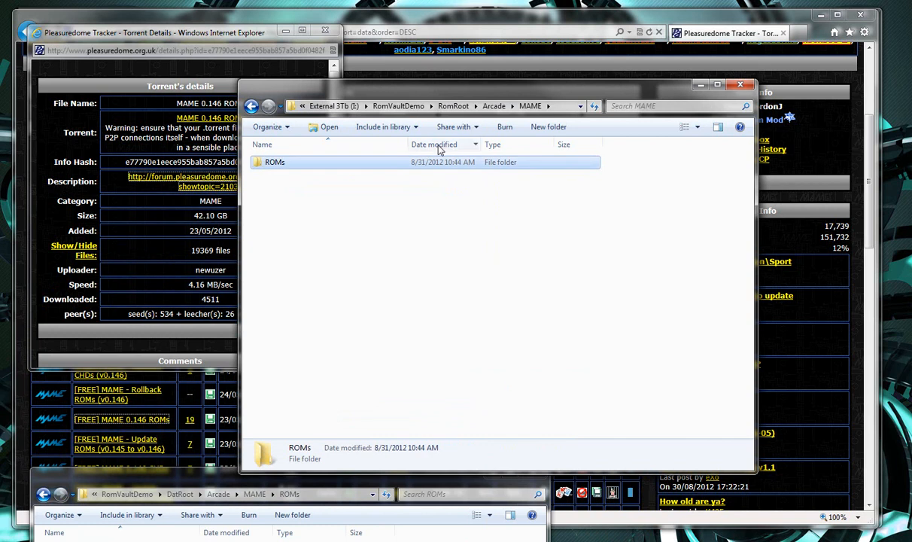
- Move all ZIP files from RomVaultDemo\ROMs into RomRoot\Arcade\MAME\ROMs, and bring the DatRoot window forward to compare the folder structures
click(397, 105)
double_click(275, 188)
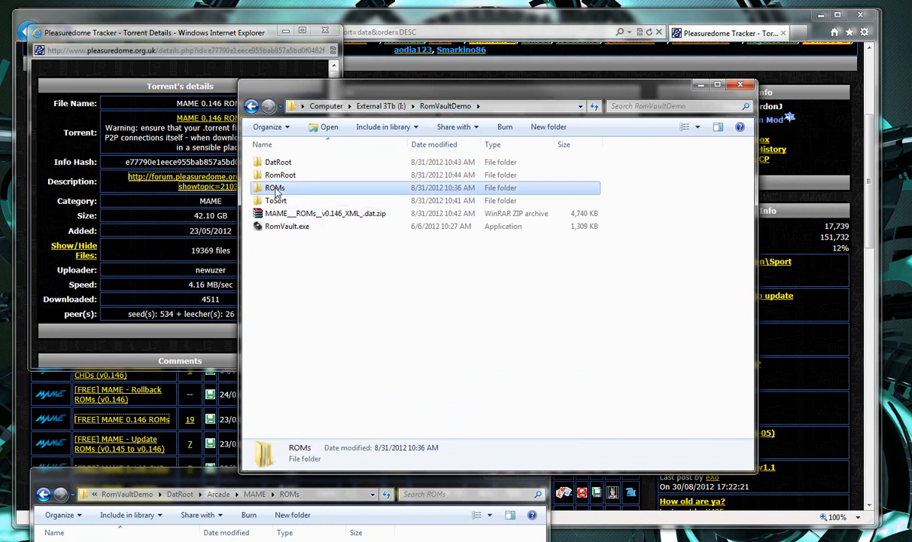
click(277, 189)
key(ctrl+a)
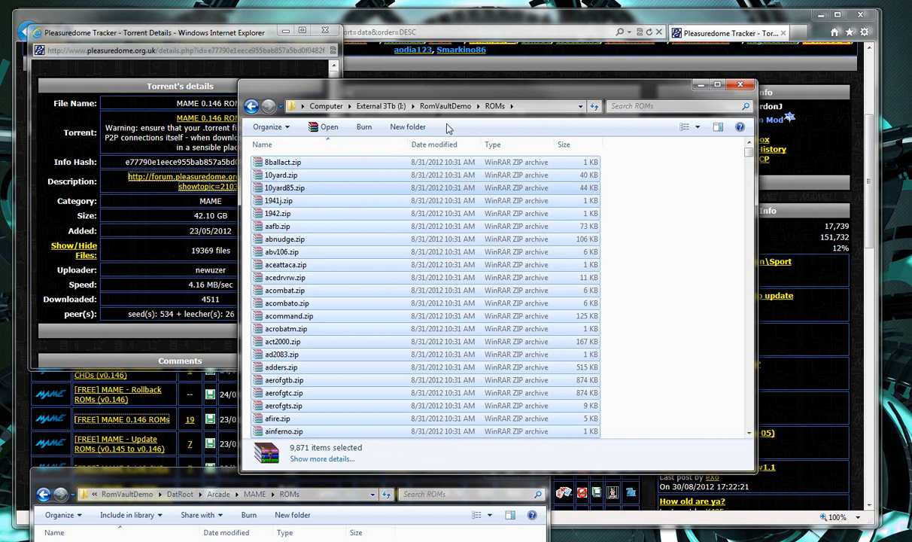
click(437, 106)
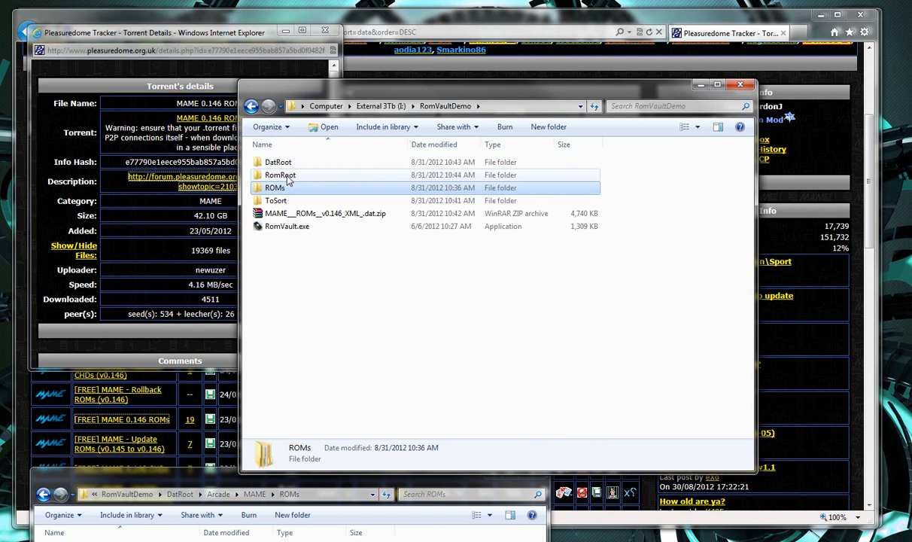
double_click(286, 176)
double_click(283, 167)
double_click(282, 167)
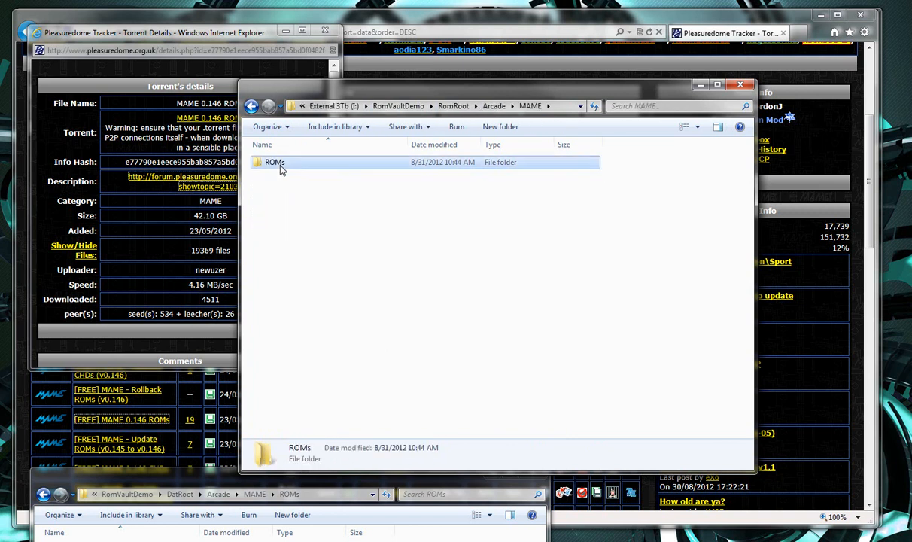
double_click(280, 167)
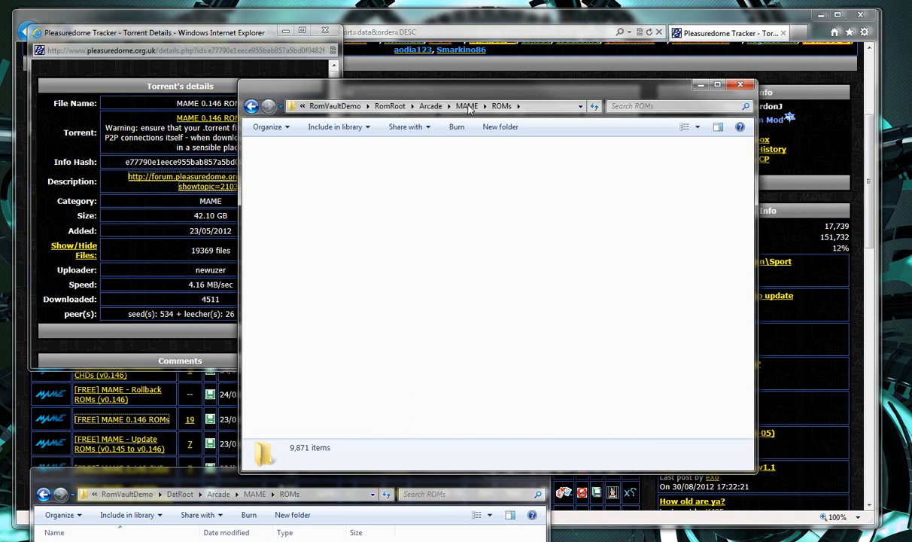
key(ctrl+a)
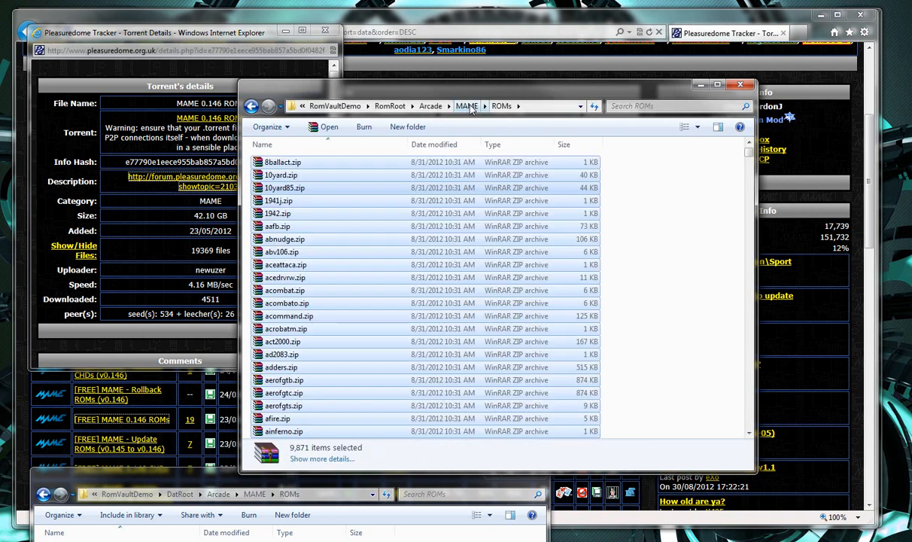
click(651, 241)
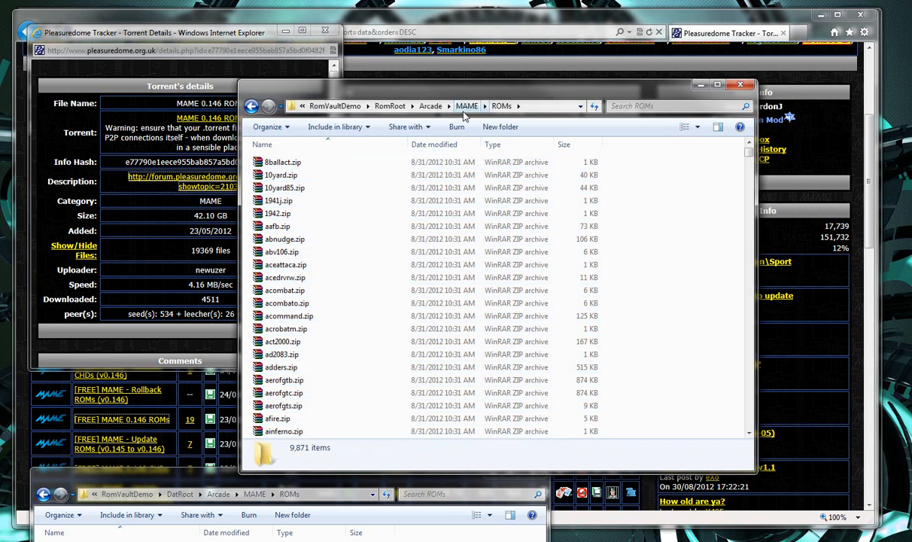
drag(220, 474, 311, 207)
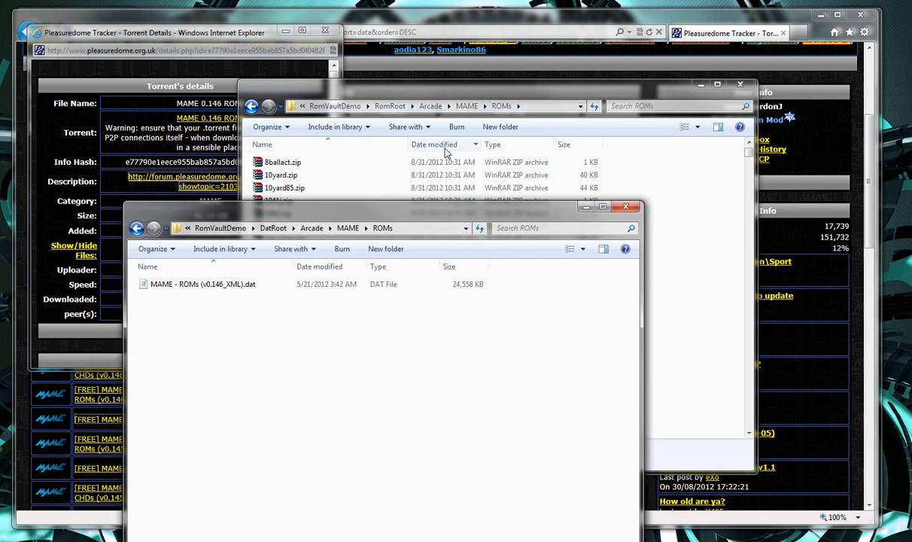
- Delete the MAME___ROMs__v0.146_XML_.dat.zip archive from the RomVaultDemo folder
click(336, 106)
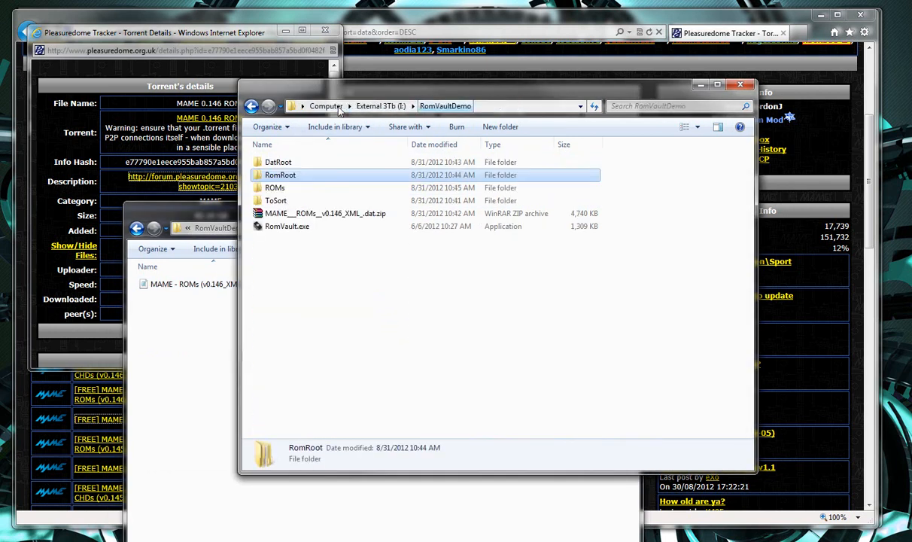
click(325, 215)
key(Delete)
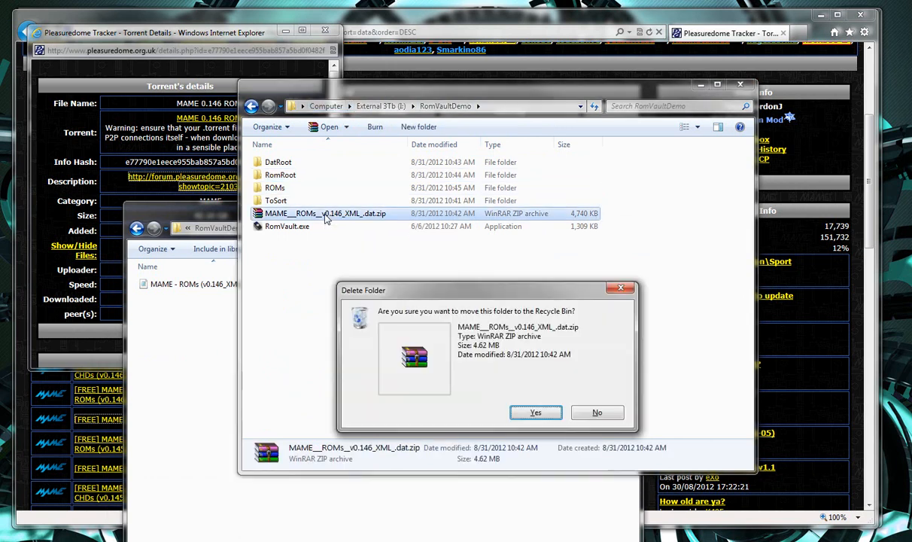
key(Return)
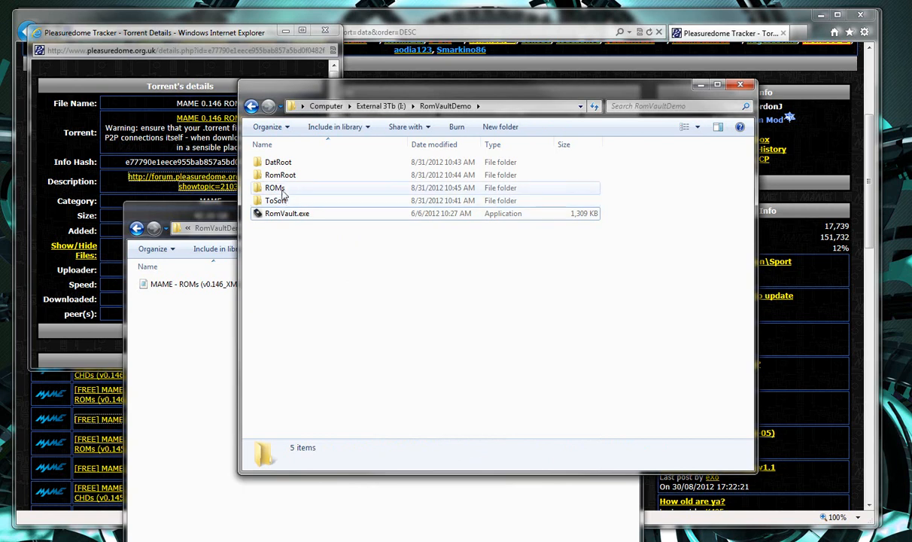
- Check the contents of the old ROMs folder in RomVaultDemo and delete that folder
click(283, 190)
double_click(283, 190)
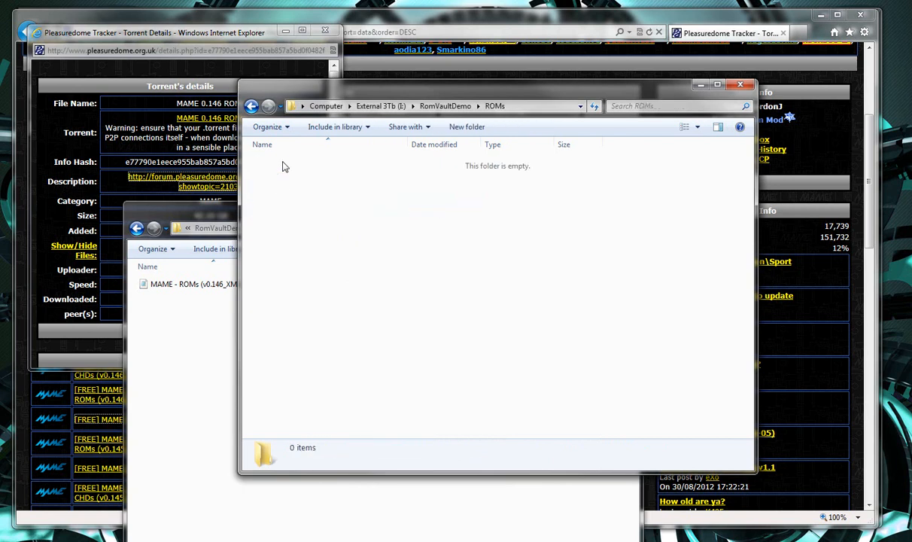
key(BackSpace)
key(Delete)
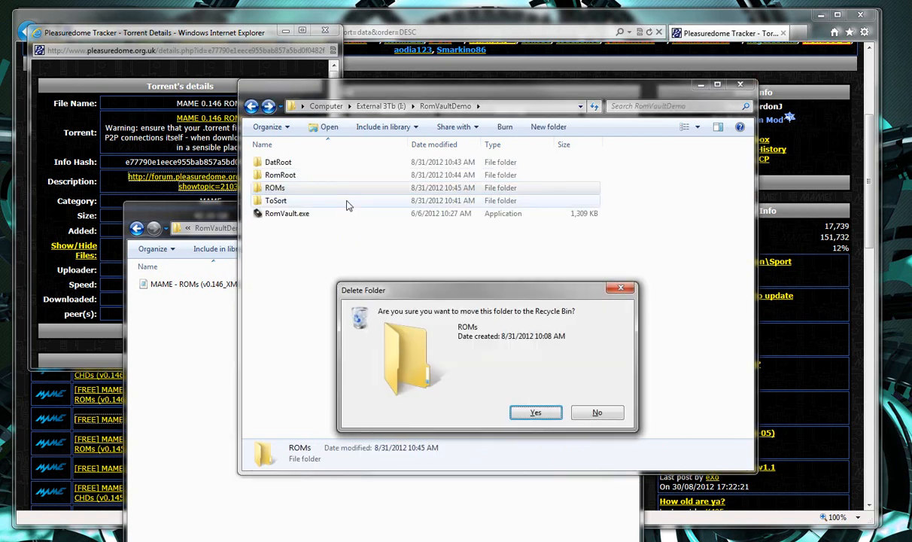
key(Return)
- Look inside the ToSort folder and return to RomVaultDemo
click(271, 190)
double_click(270, 190)
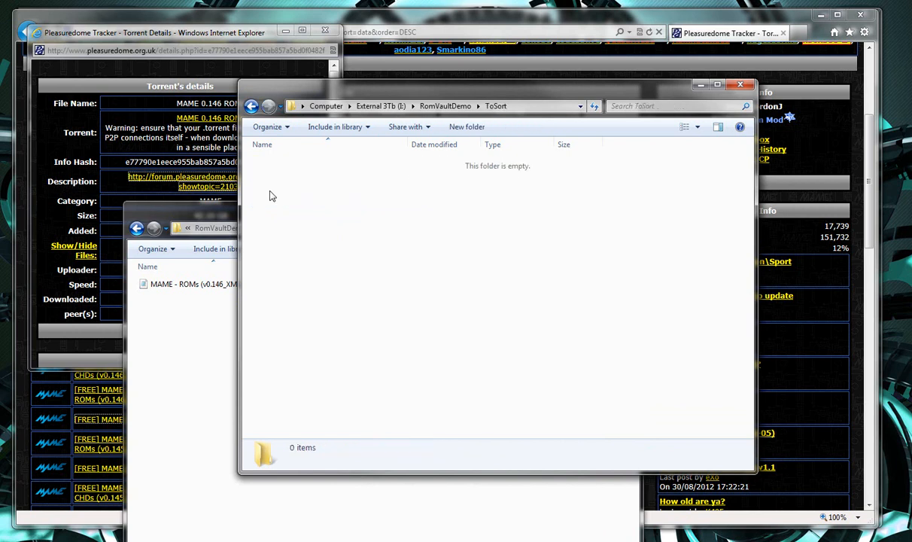
click(253, 107)
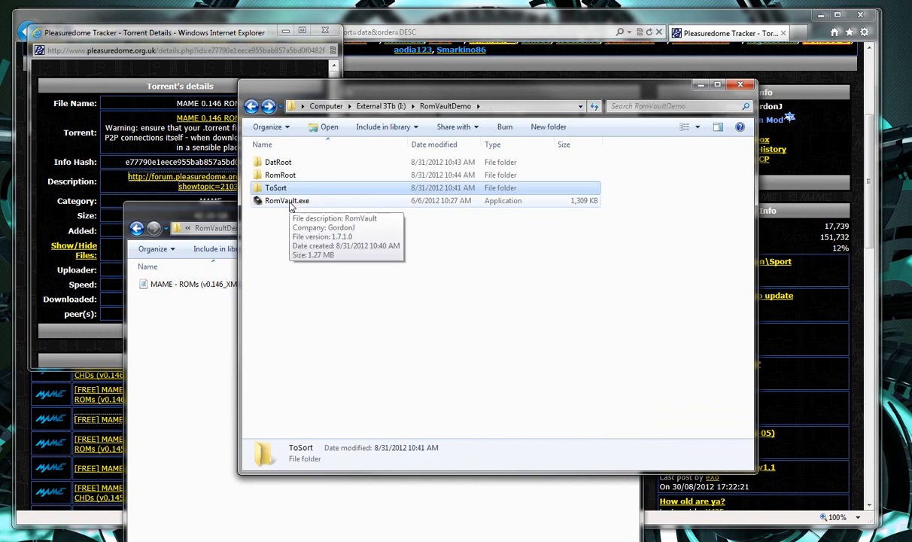
- Launch RomVault.exe, minimize the open browser windows and reposition the ROMVault window so it is fully on screen
click(292, 203)
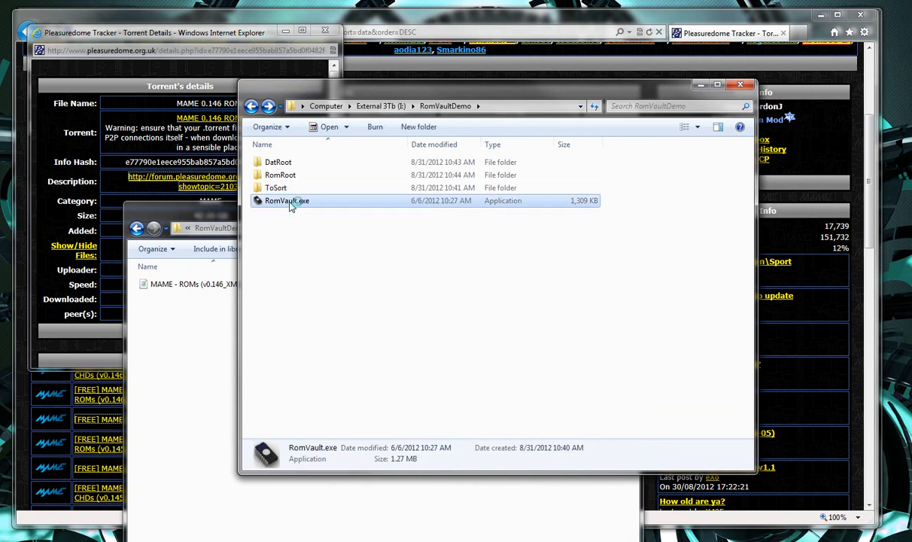
double_click(290, 203)
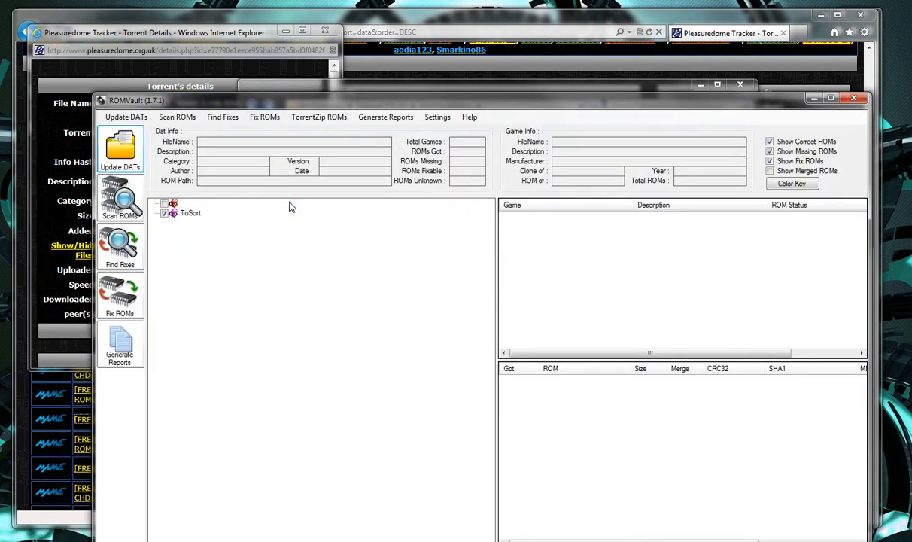
click(286, 32)
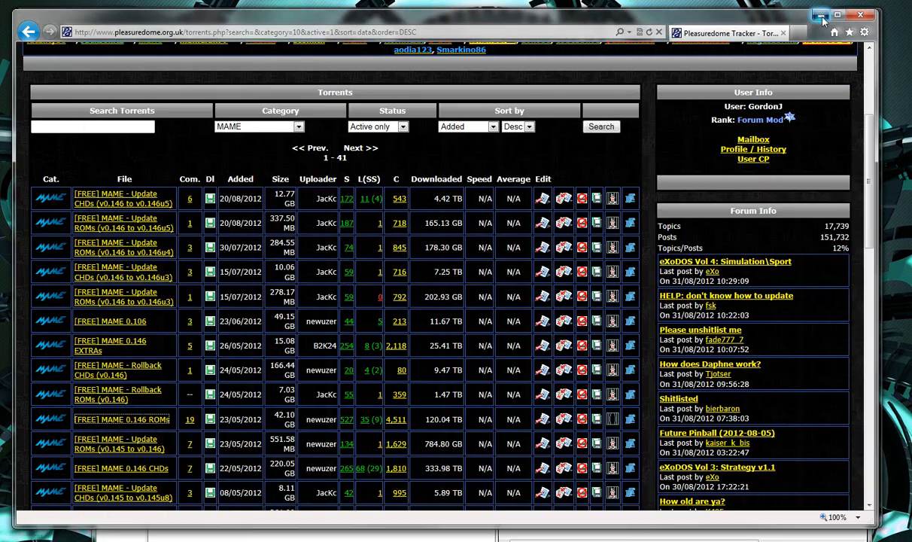
click(821, 16)
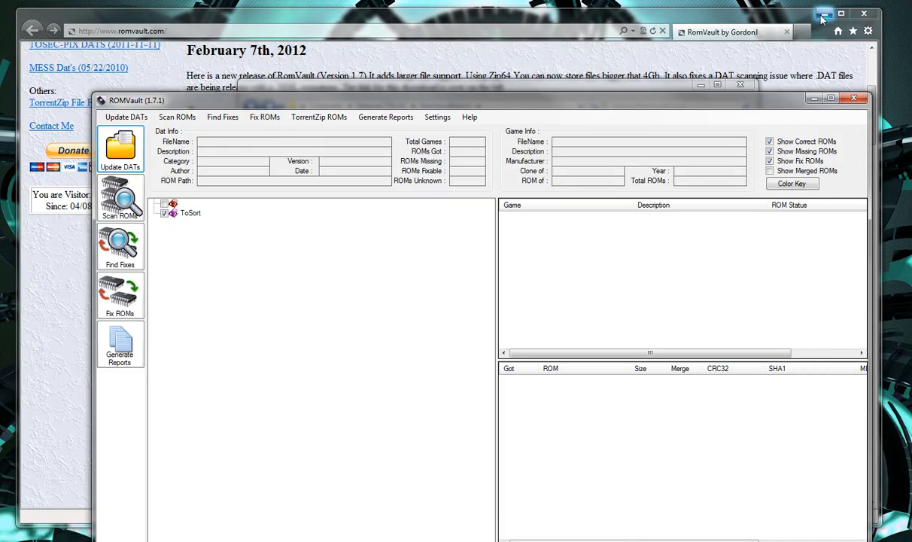
click(822, 17)
drag(553, 102, 517, 45)
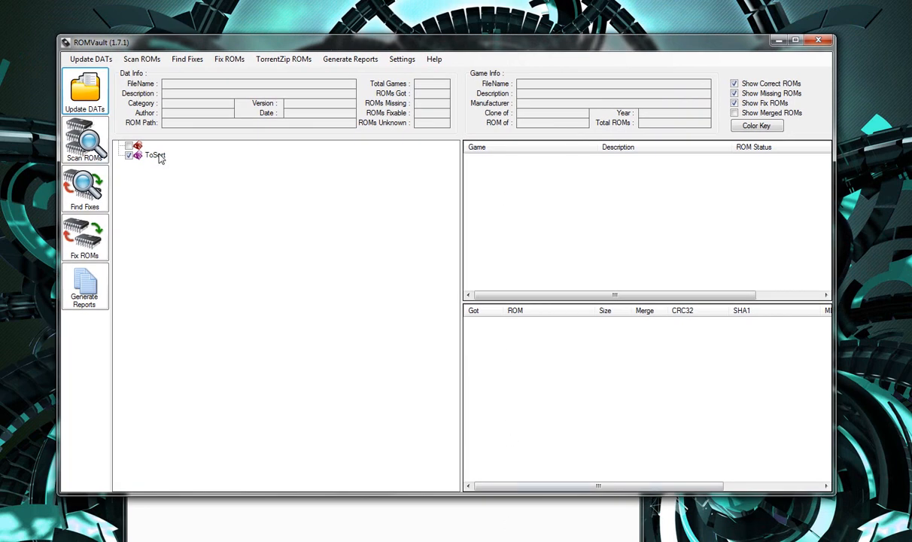
- Update the DATs in ROMVault and scan the ROMs
click(87, 91)
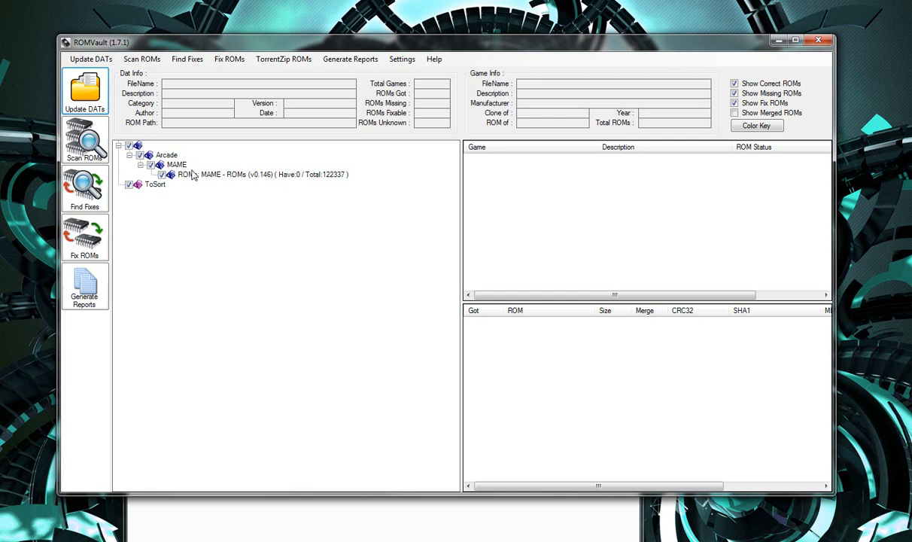
click(85, 148)
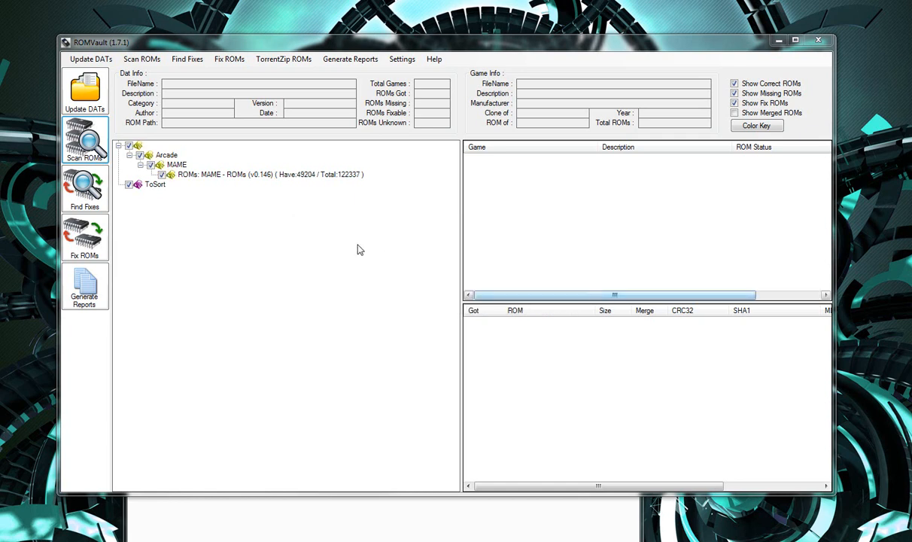
- Select the MAME - ROMs (v0.146) set in the tree and examine the ROM status of the 10yard game
click(225, 175)
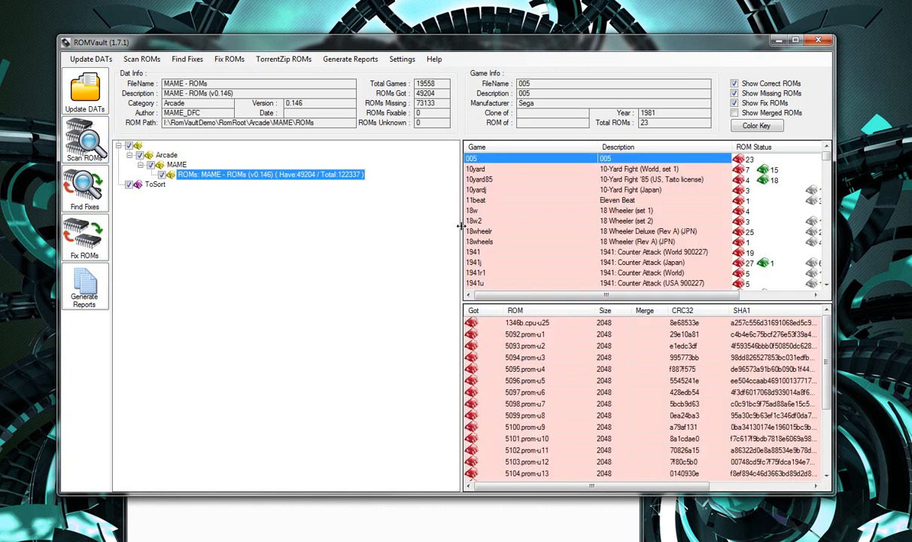
drag(460, 225, 458, 225)
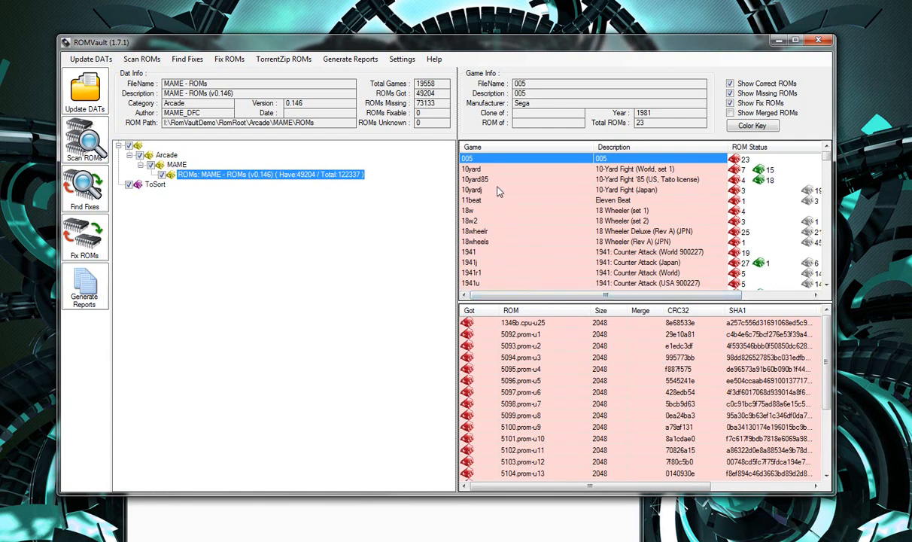
click(707, 173)
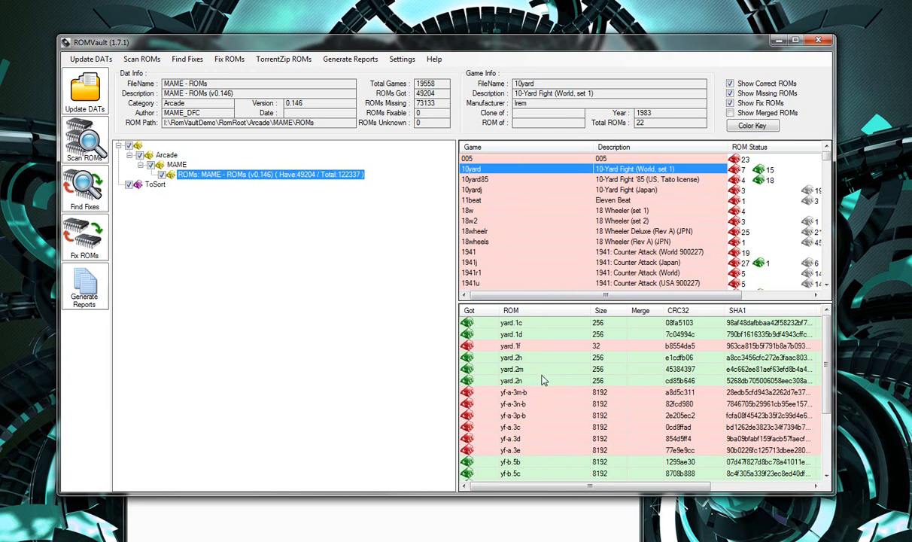
mouse_move(827, 363)
mouse_down()
mouse_move(830, 432)
mouse_move(831, 352)
mouse_up()
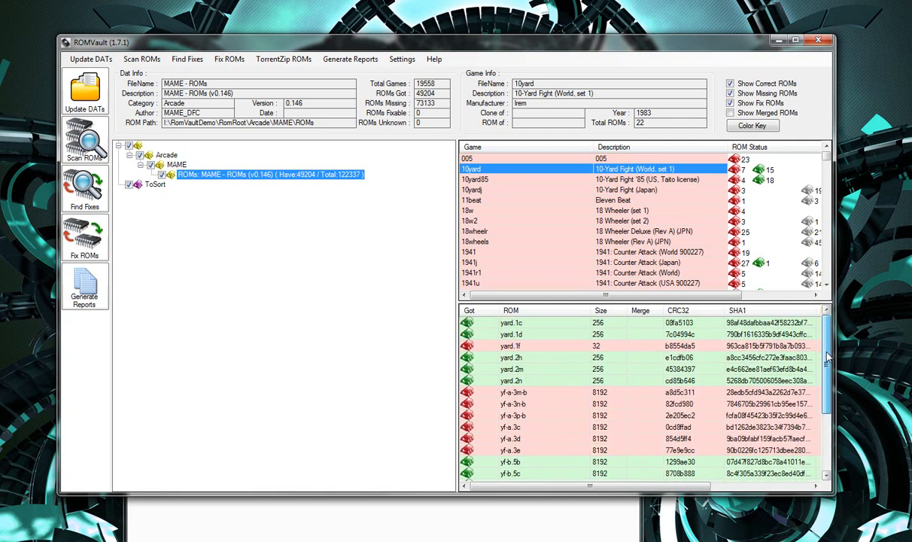
- Examine the ROM lists of several Rock'n games, including rocknms, rockn4, rockn2 and rockragea
drag(827, 157, 823, 226)
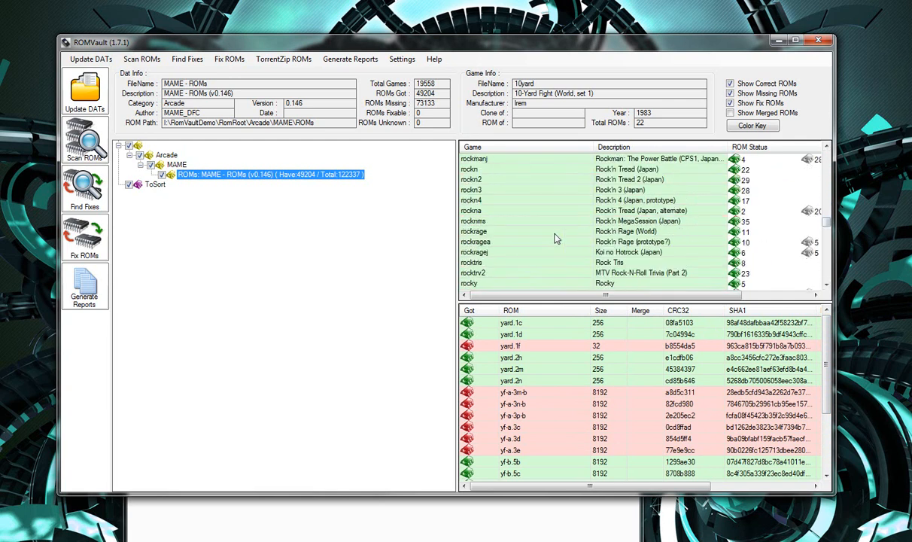
click(554, 237)
click(553, 220)
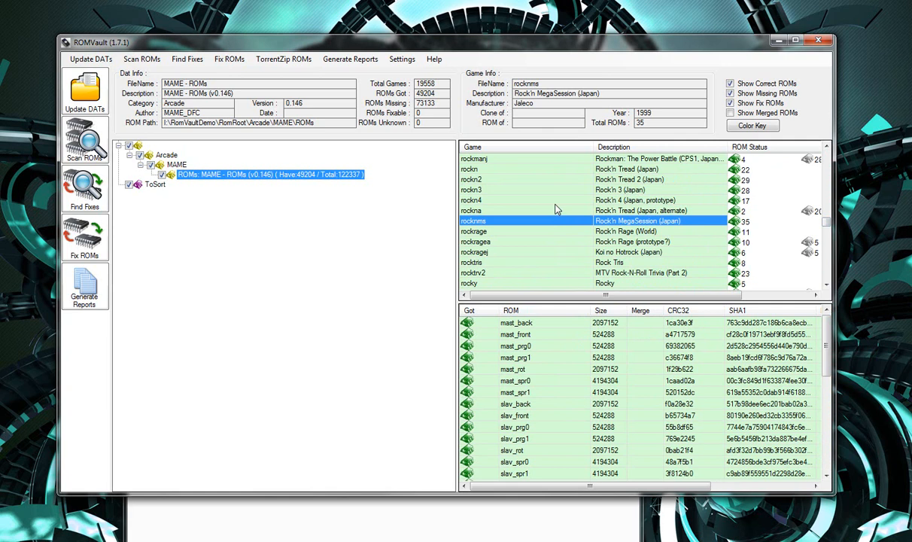
click(557, 200)
click(557, 181)
click(569, 242)
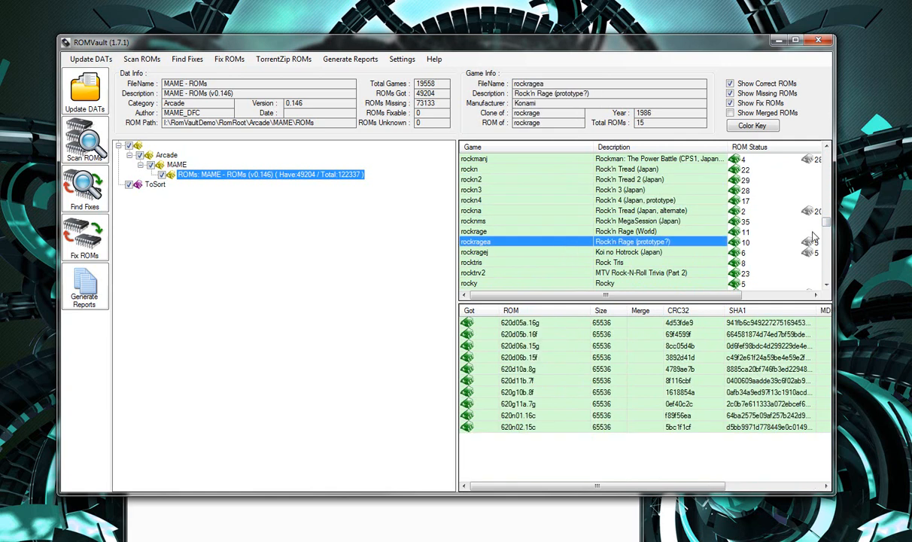
- Examine the ROM lists of the Real Bout Fatal Fury games rbff1a, rbff1, rbff2k and rbffspec
drag(827, 222, 826, 221)
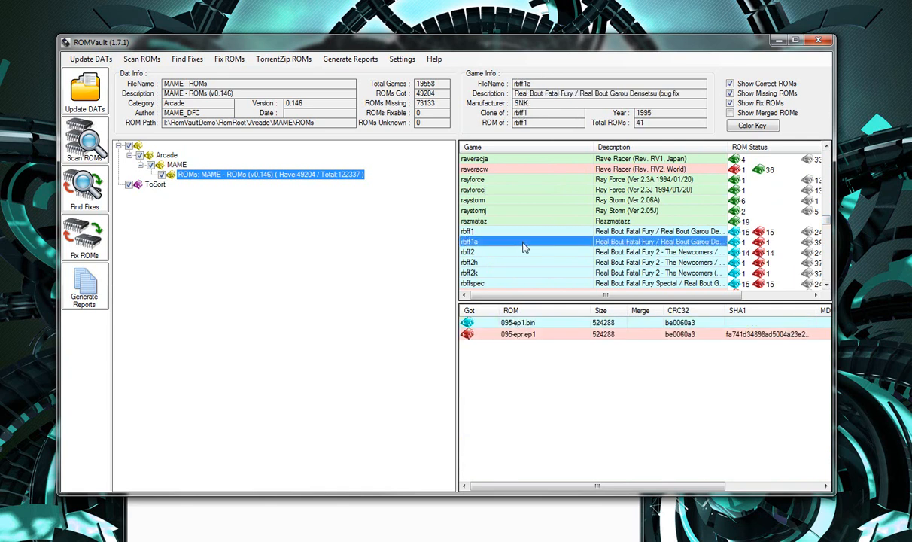
click(524, 231)
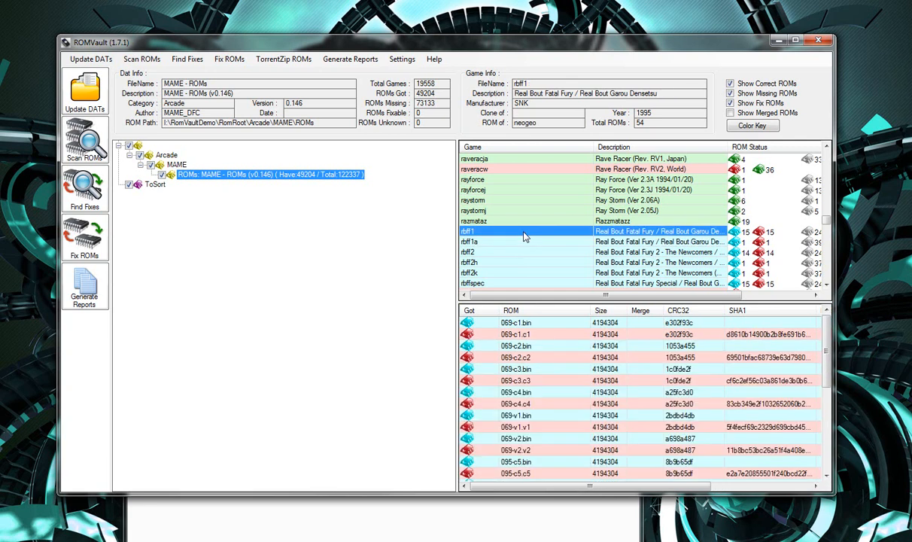
click(523, 273)
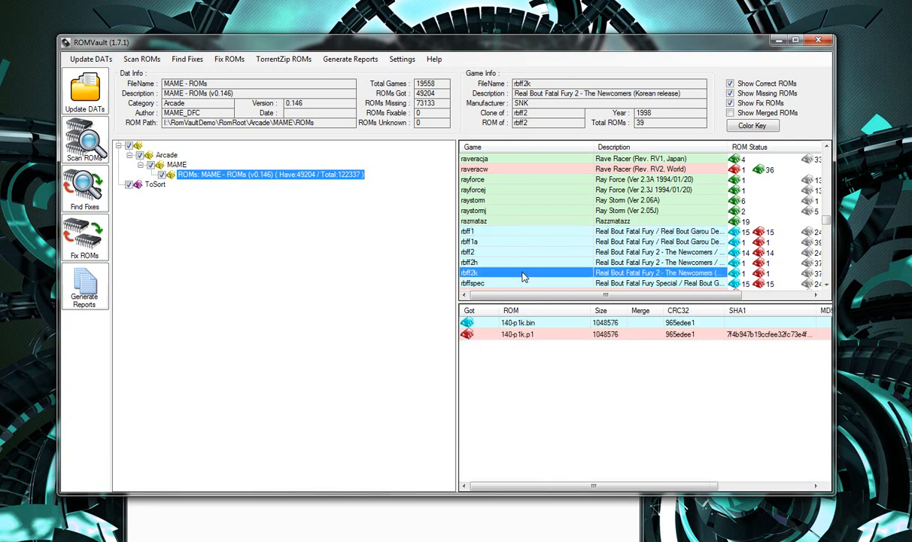
click(523, 284)
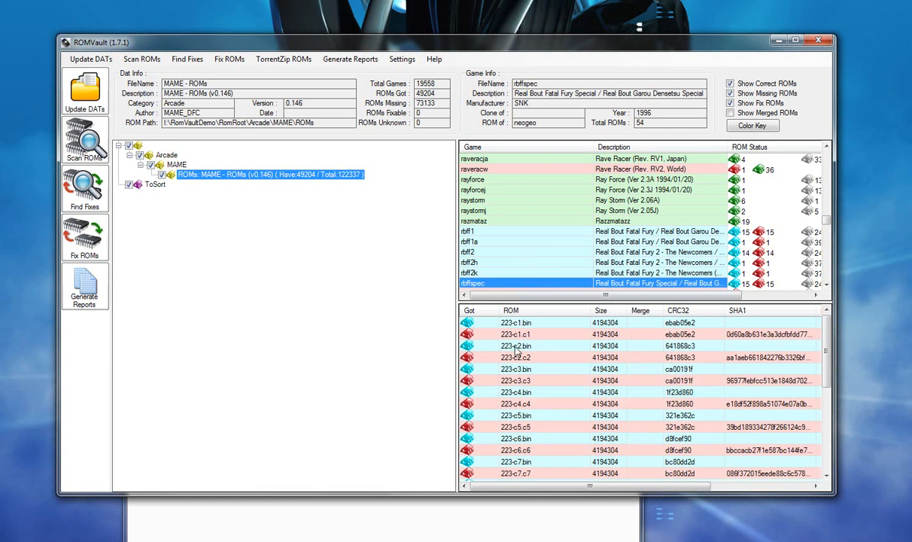
- Return to the start of the game list and run Find Fixes on the scanned ROMs
drag(826, 223, 784, 142)
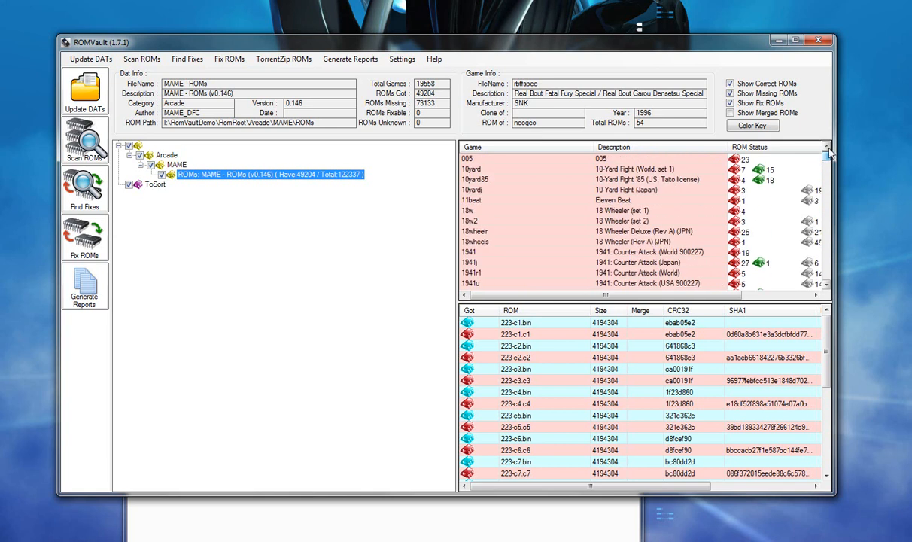
click(85, 197)
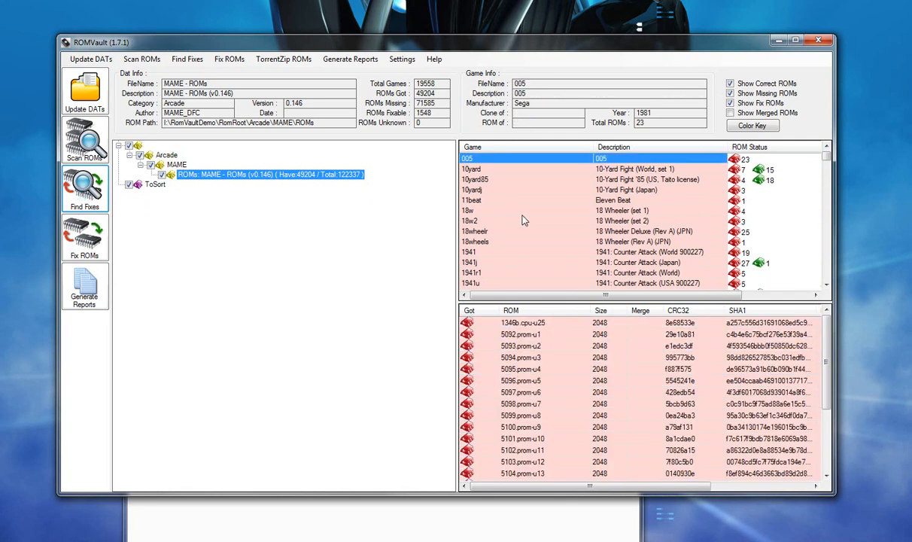
- Examine the fix status of the ROMs in racingj and racingj2, consulting the Color Key for the meaning of each ROM status
drag(826, 156, 826, 223)
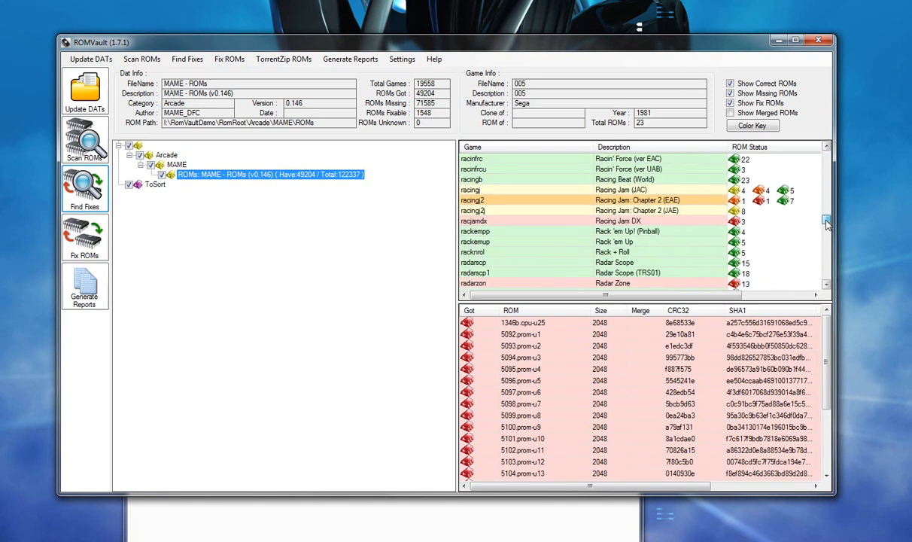
click(698, 190)
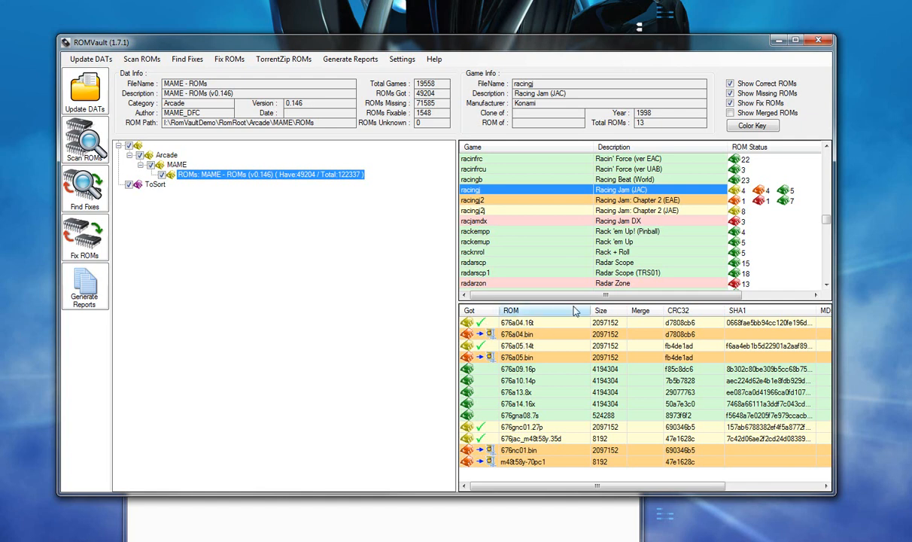
click(650, 201)
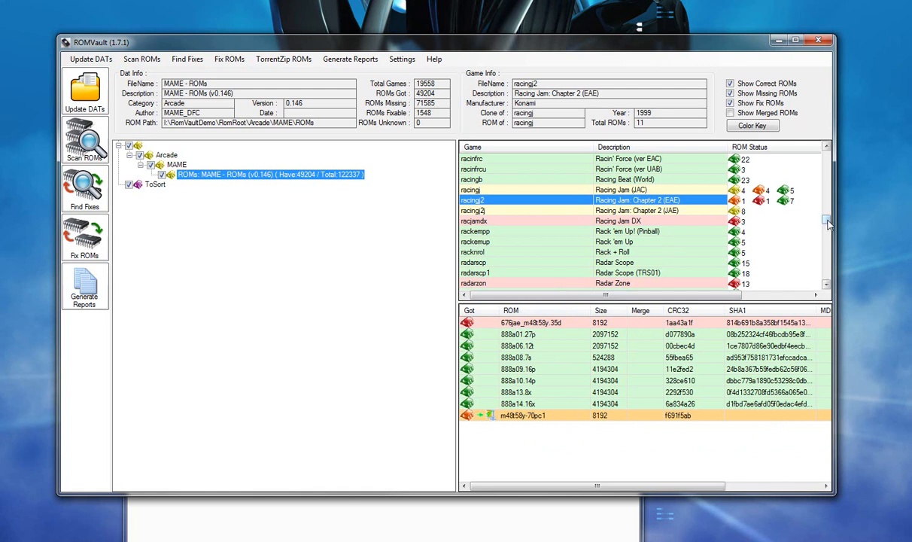
click(749, 126)
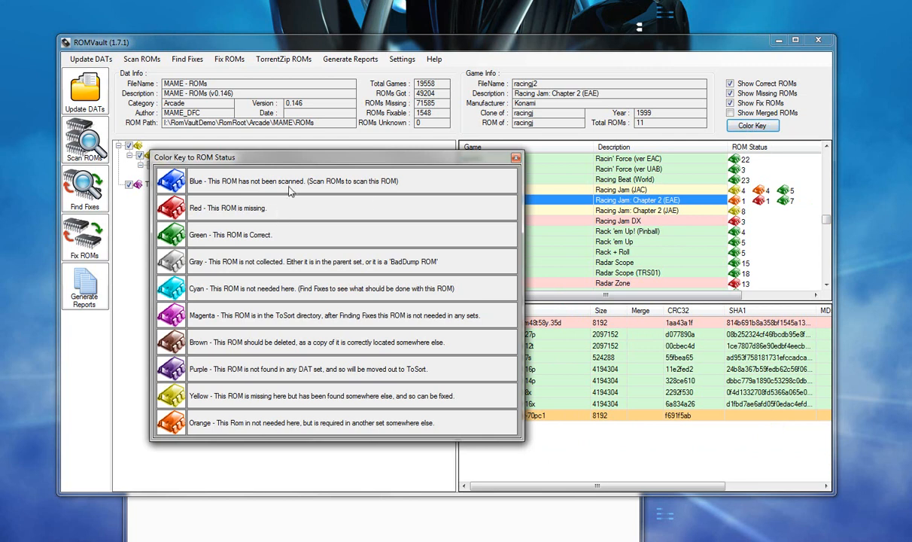
click(515, 158)
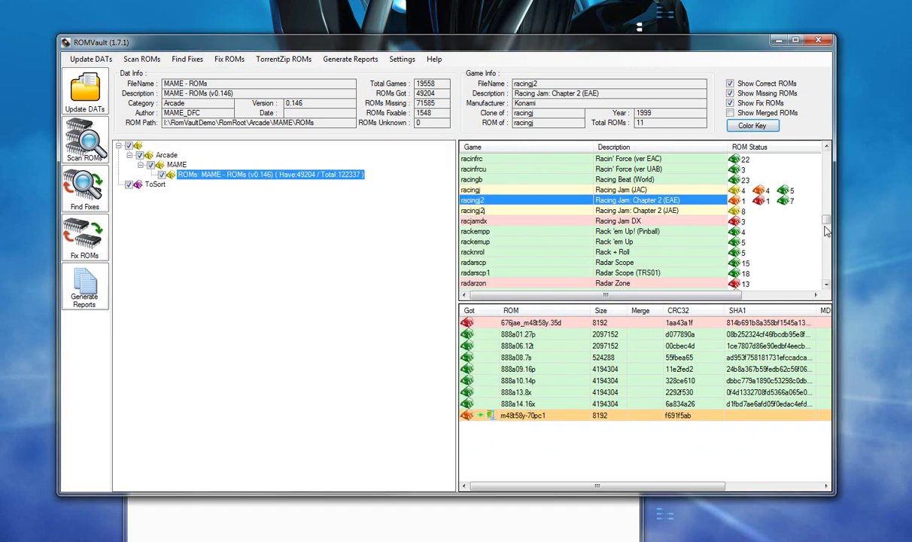
drag(826, 219, 824, 227)
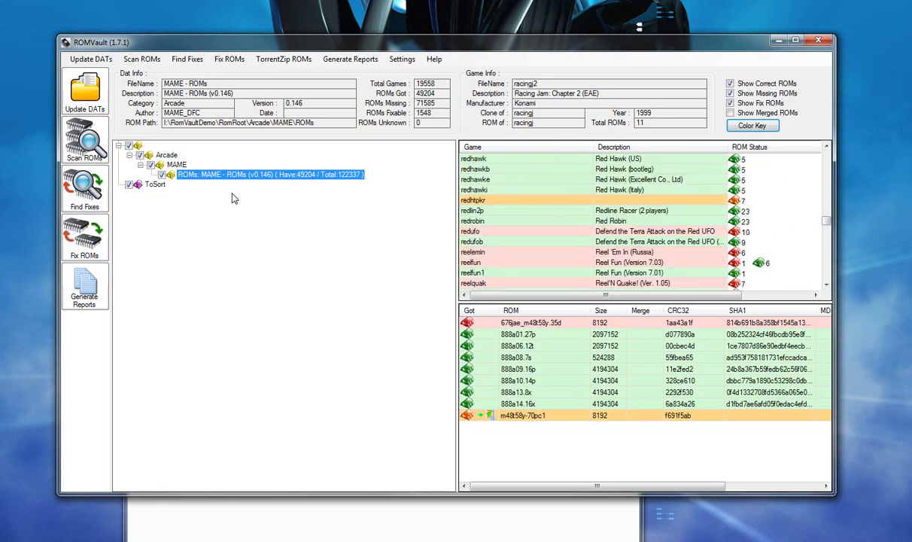
- Run Fix ROMs, narrow the Dat, Game and ROM (Fixing) columns of the fix log, and close the finished log
click(83, 240)
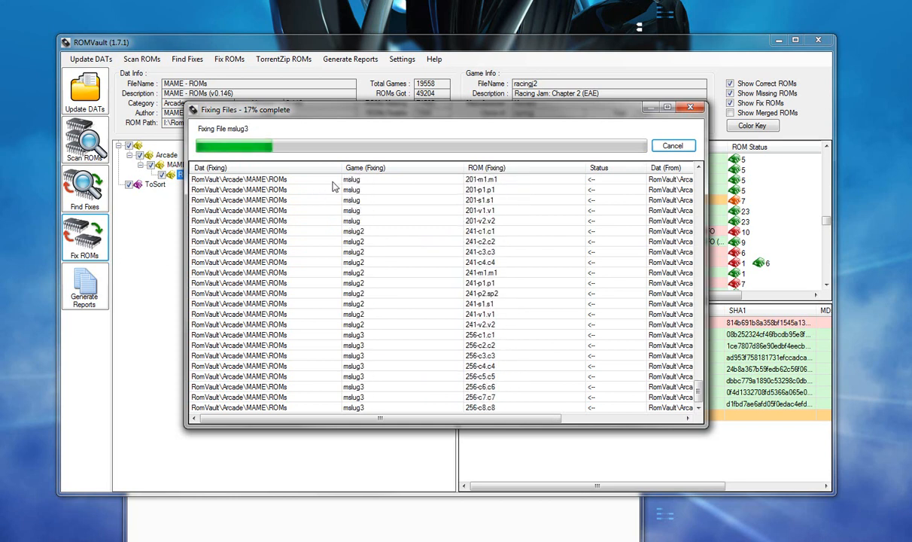
drag(325, 168, 304, 168)
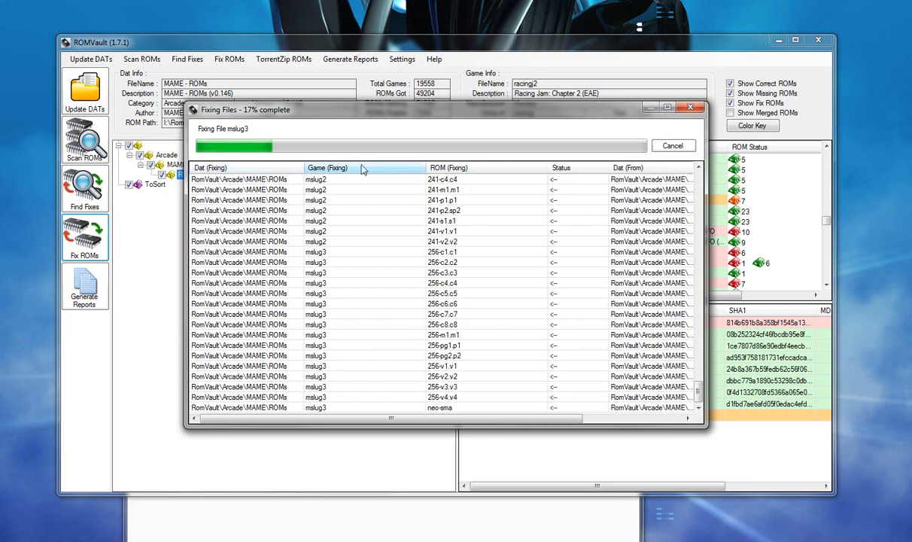
drag(425, 167, 364, 168)
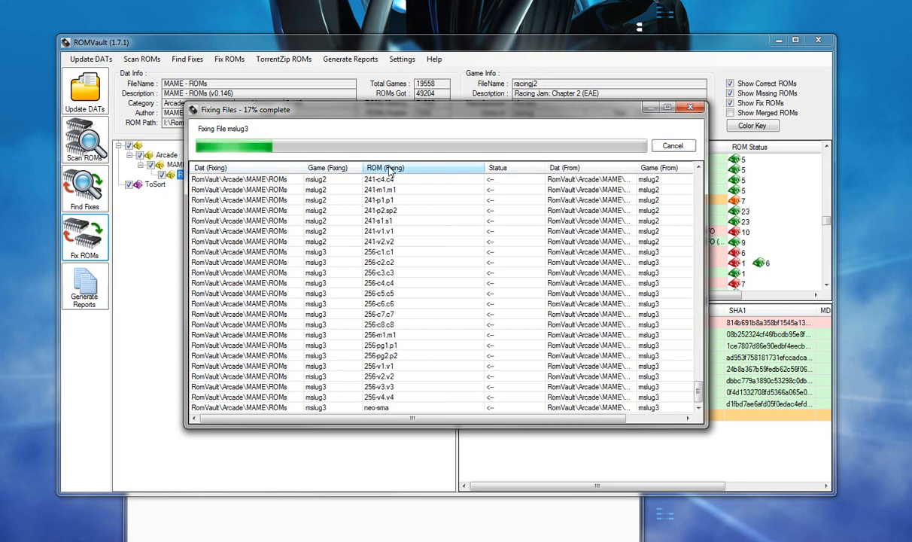
drag(486, 167, 432, 170)
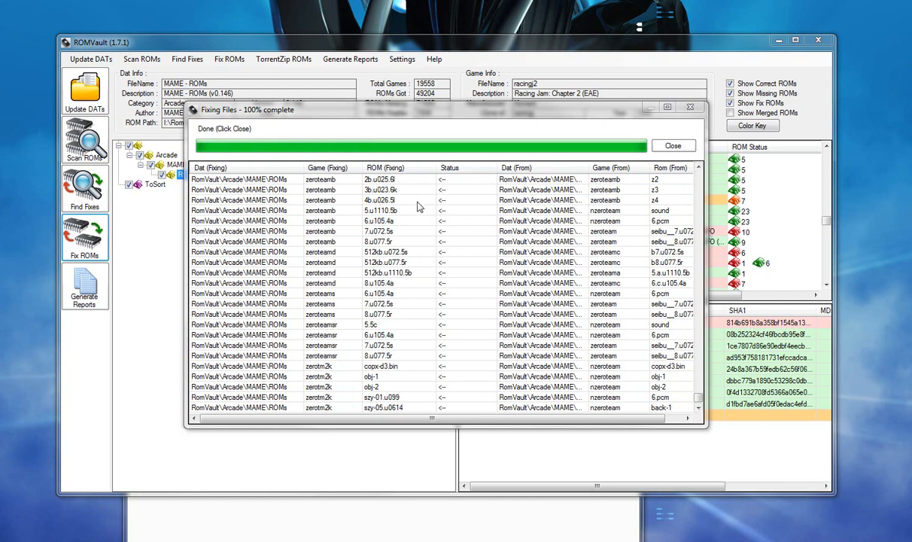
click(683, 150)
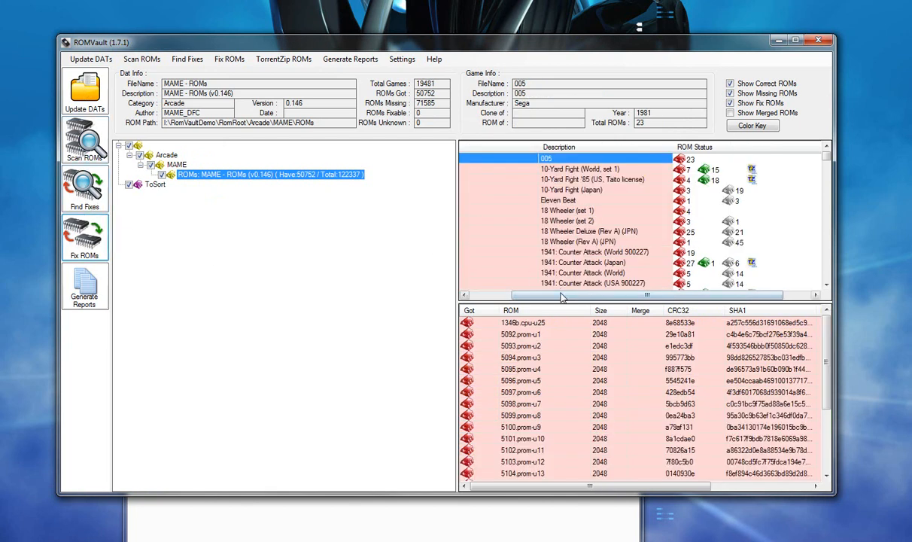
drag(561, 297, 509, 297)
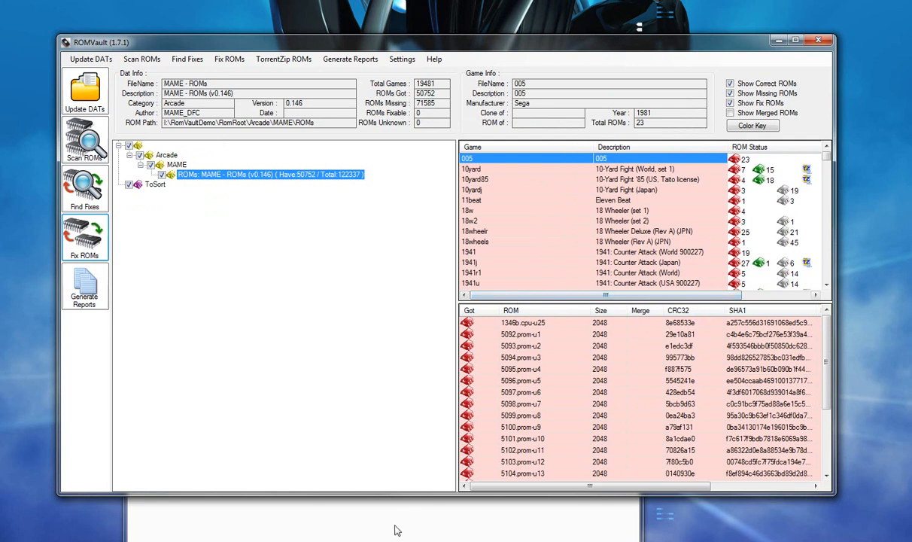
- Switch to Windows Explorer and open the folder RomVaultDemo\RomRoot\Arcade\MAME\ROMs
click(372, 503)
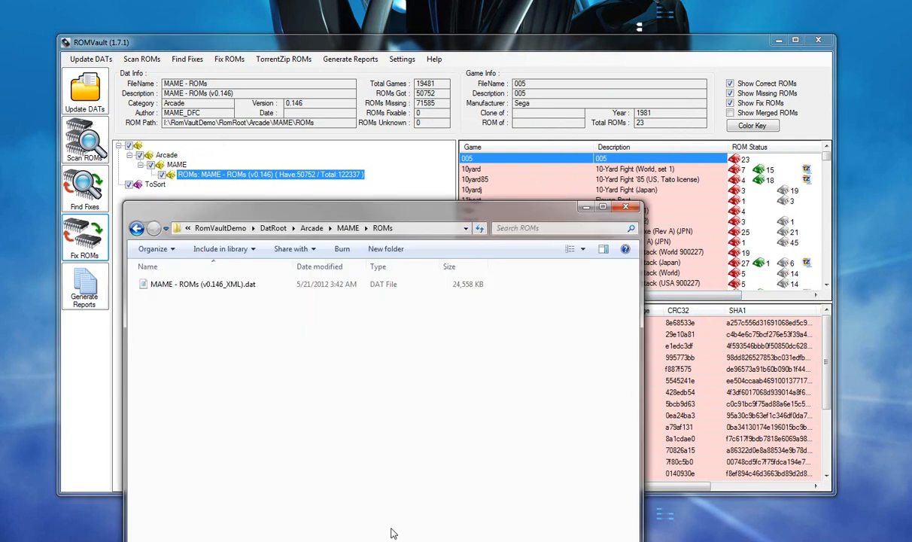
click(226, 229)
double_click(169, 296)
click(171, 291)
double_click(172, 289)
double_click(171, 288)
double_click(171, 289)
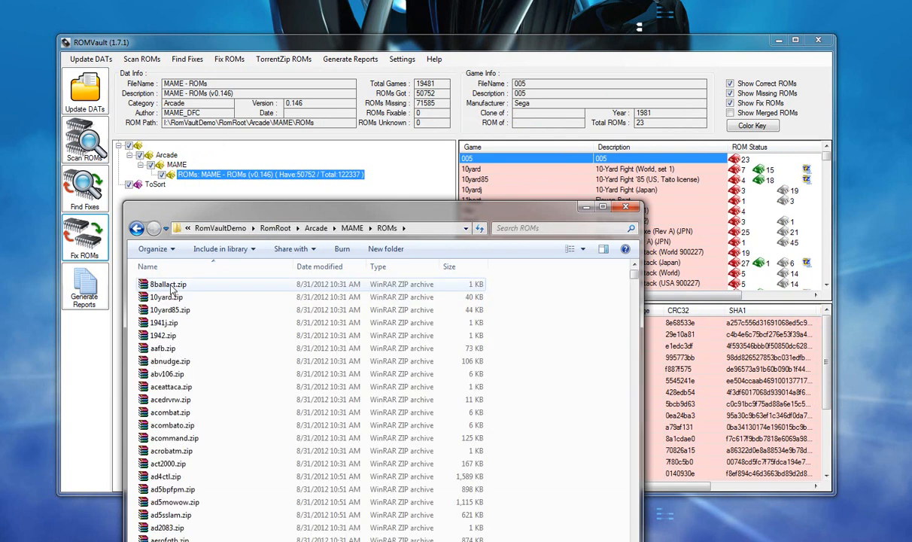
- Browse the fixed zip files, inspect the TorrentZip comment of tblkkuzu.zip in WinRAR, and return to ROMVault
scroll(354, 372, down, 20)
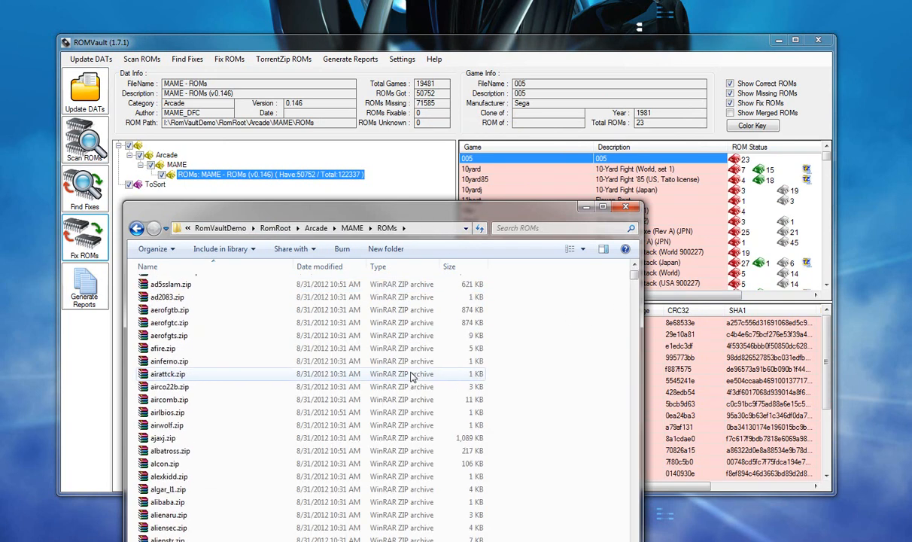
scroll(413, 376, down, 4)
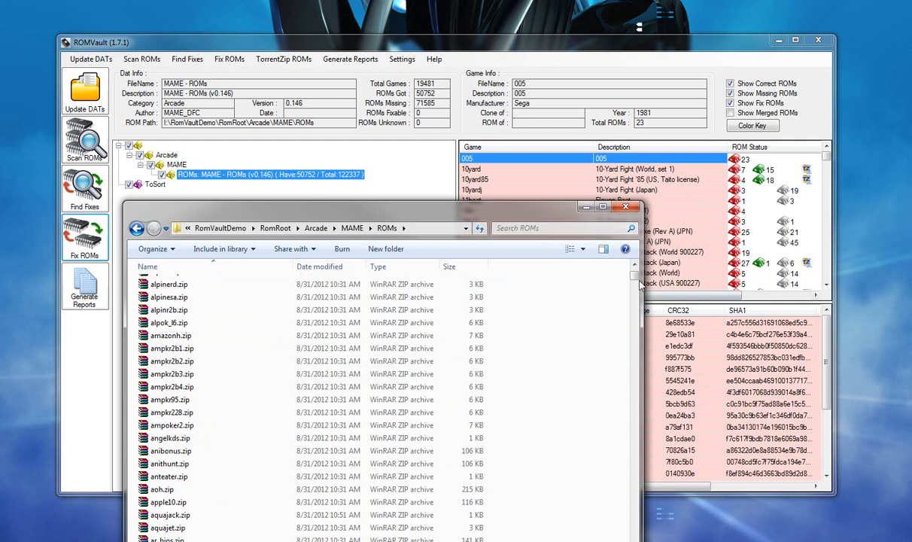
drag(634, 276, 633, 511)
drag(496, 199, 526, 149)
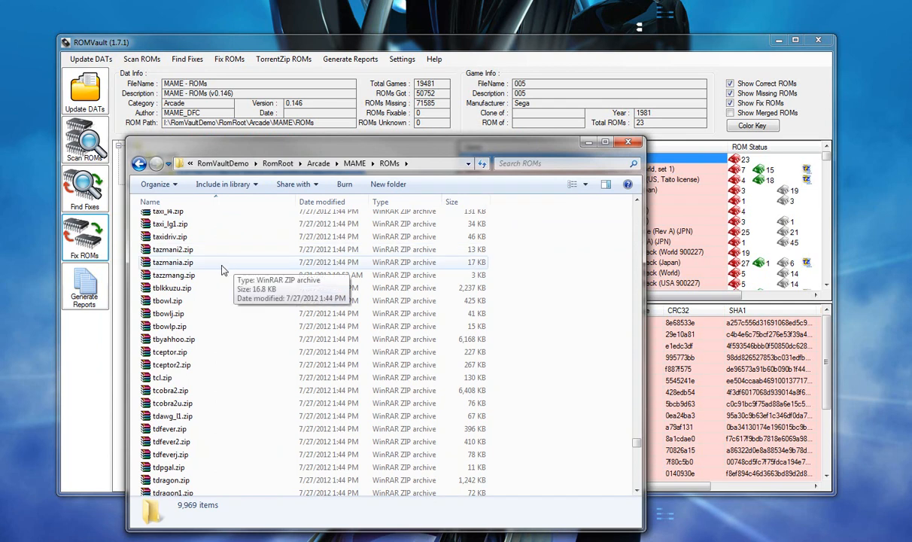
click(150, 291)
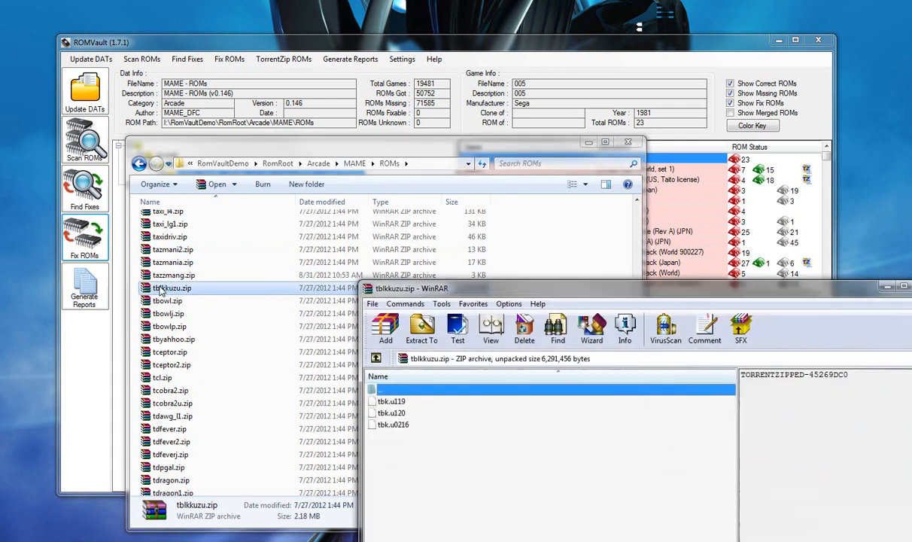
drag(560, 296, 271, 304)
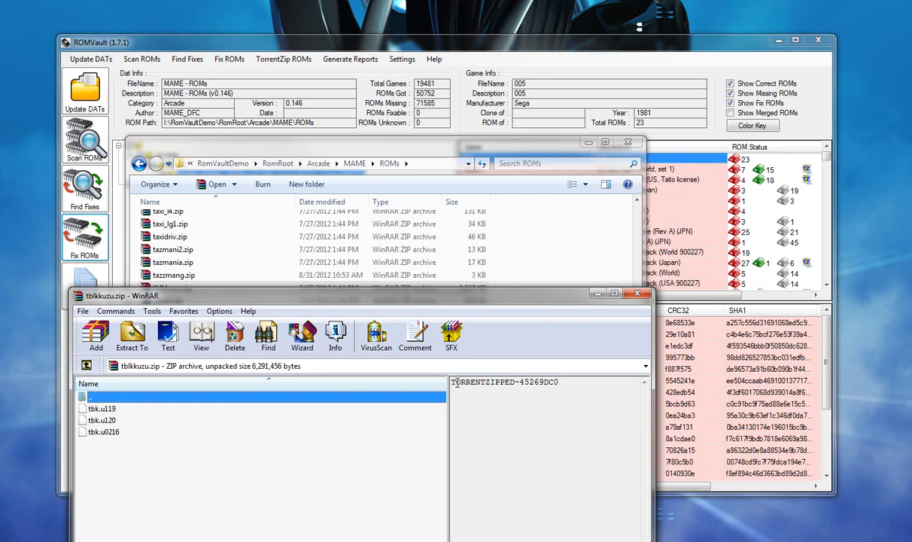
click(638, 293)
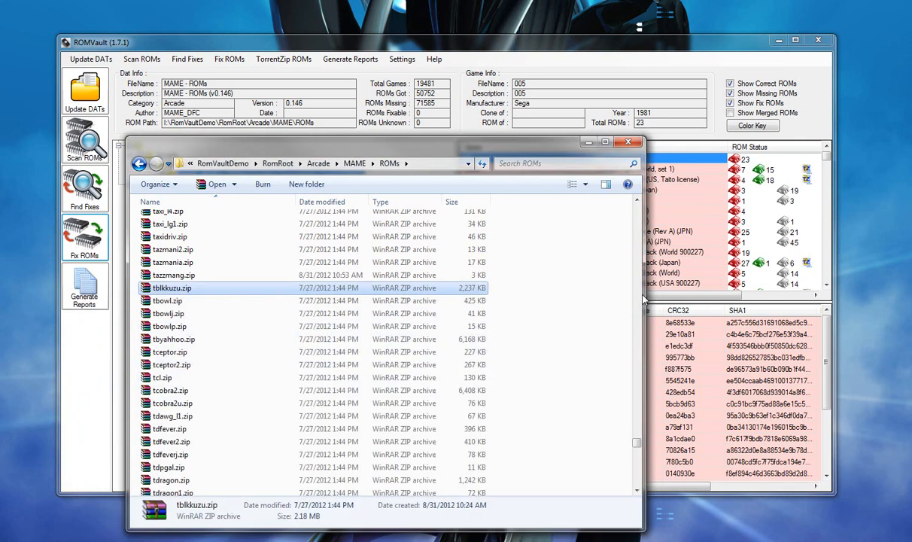
click(589, 145)
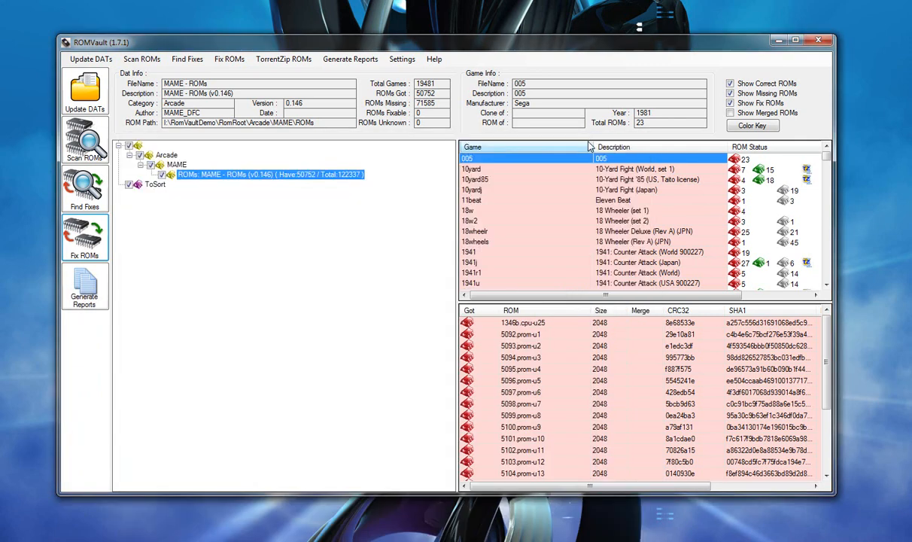
- Widen the game list pane and examine the TorrentZip markers in the ROM Status column down the list
drag(454, 246, 440, 239)
drag(826, 158, 828, 235)
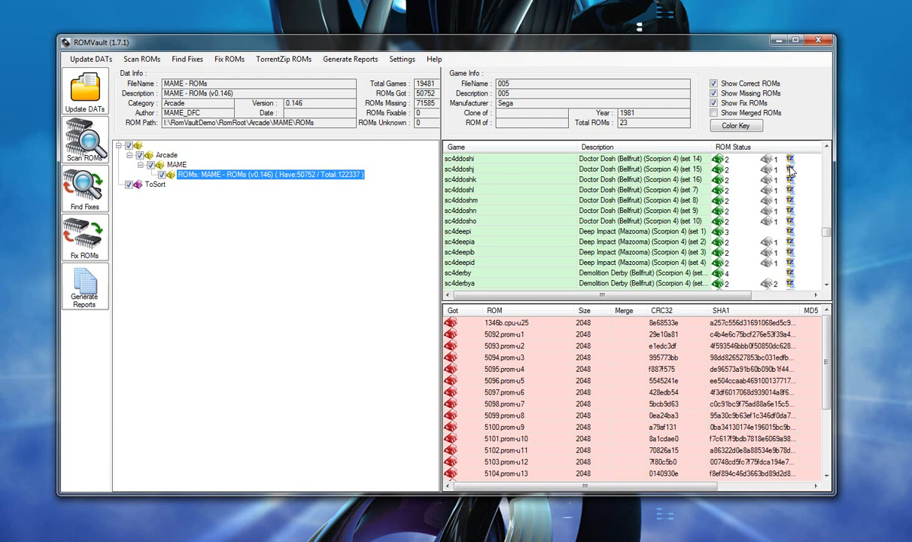
mouse_move(826, 232)
mouse_down()
mouse_move(827, 254)
mouse_move(835, 153)
mouse_up()
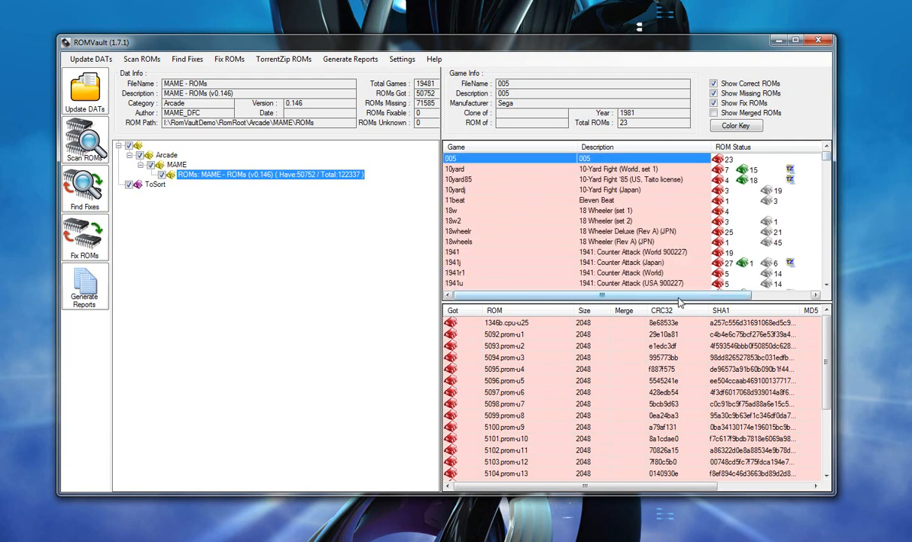
- Run TorrentZip ROMs on the MAME set and close the finished progress window
click(281, 61)
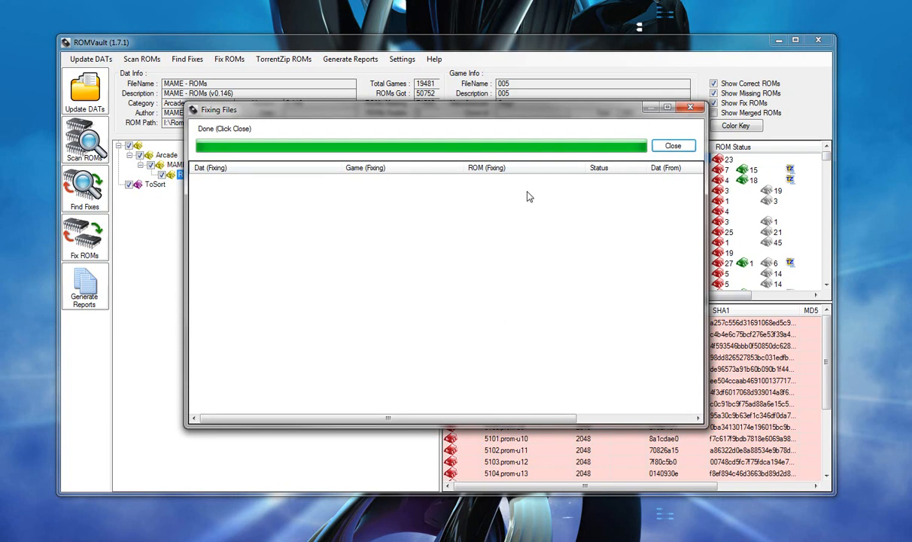
click(676, 147)
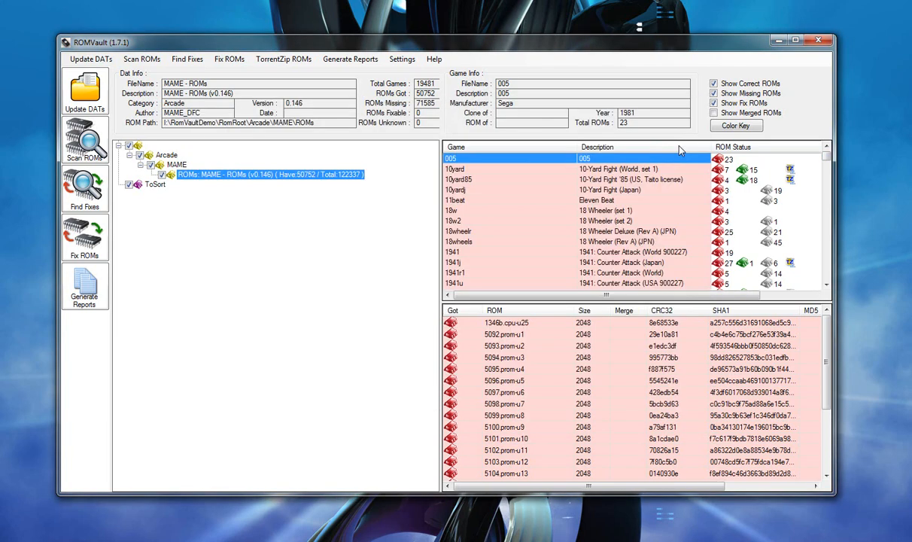
- Switch back to the MAME ROMs folder in Windows Explorer and review its zip files from the start of the list
key(alt+Tab)
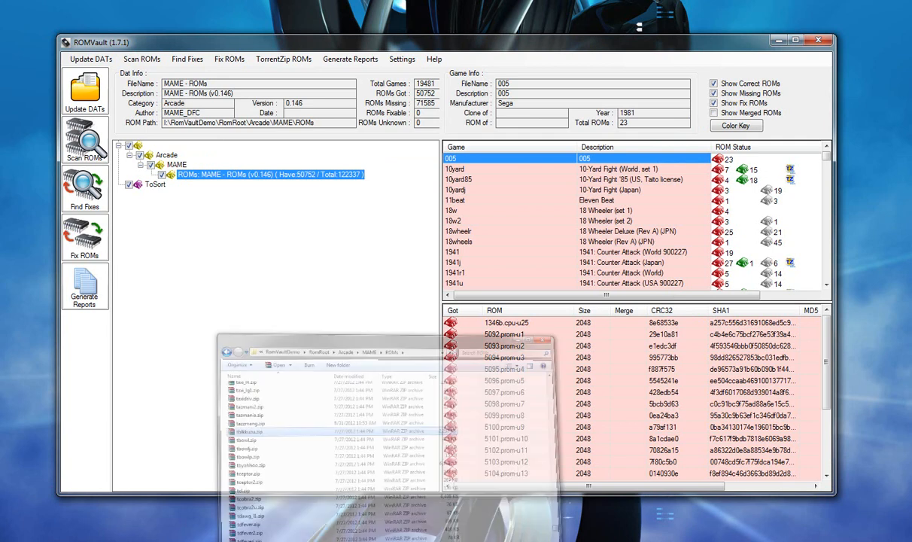
drag(476, 153, 528, 98)
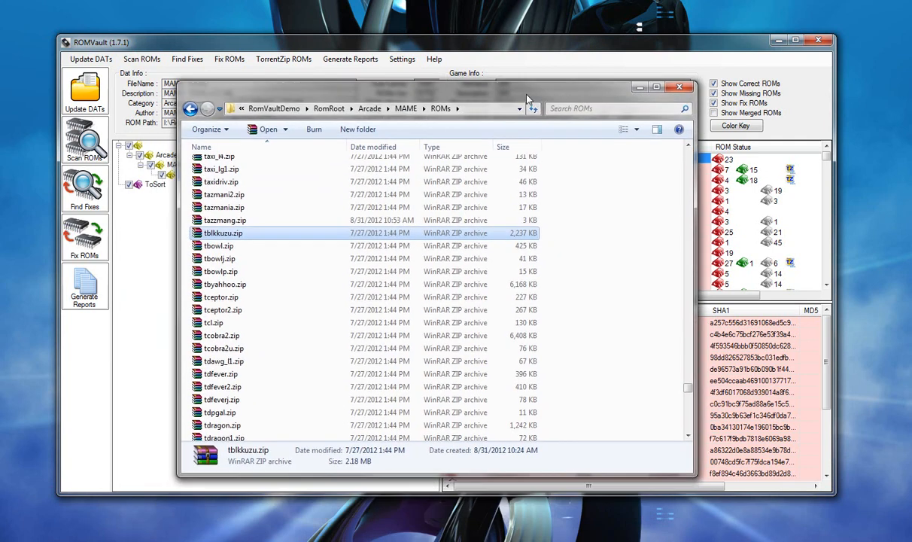
drag(688, 390, 695, 81)
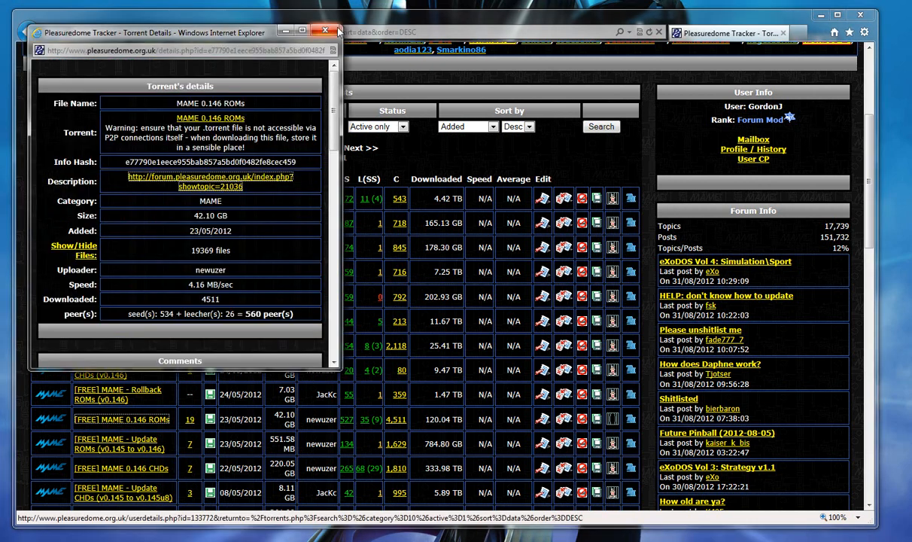
- Open the MAME 0.146 ROMs torrent details on the Pleasuredome tracker and request its Standard download
click(335, 33)
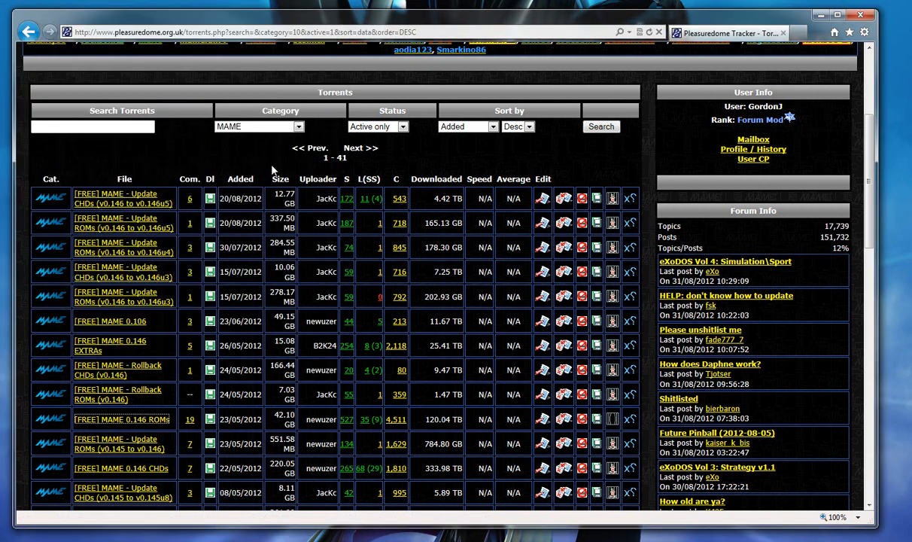
click(129, 423)
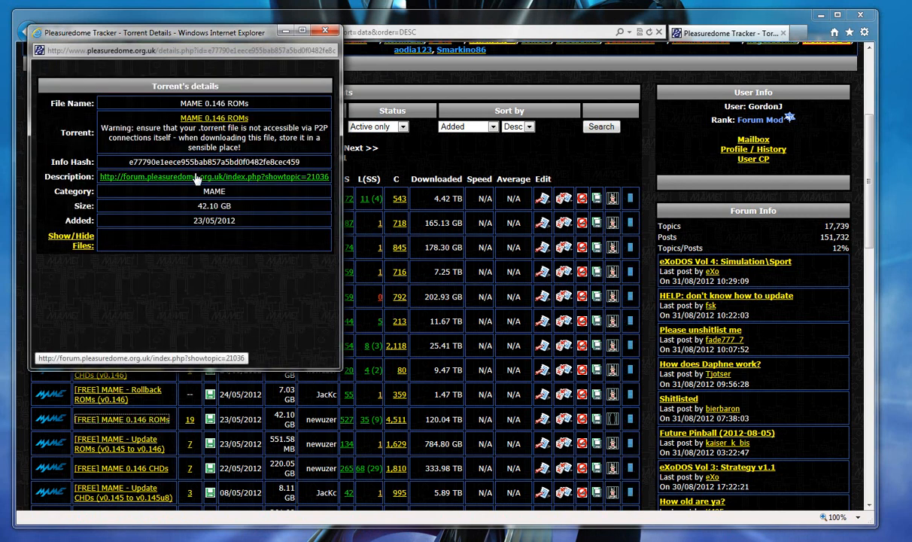
click(214, 121)
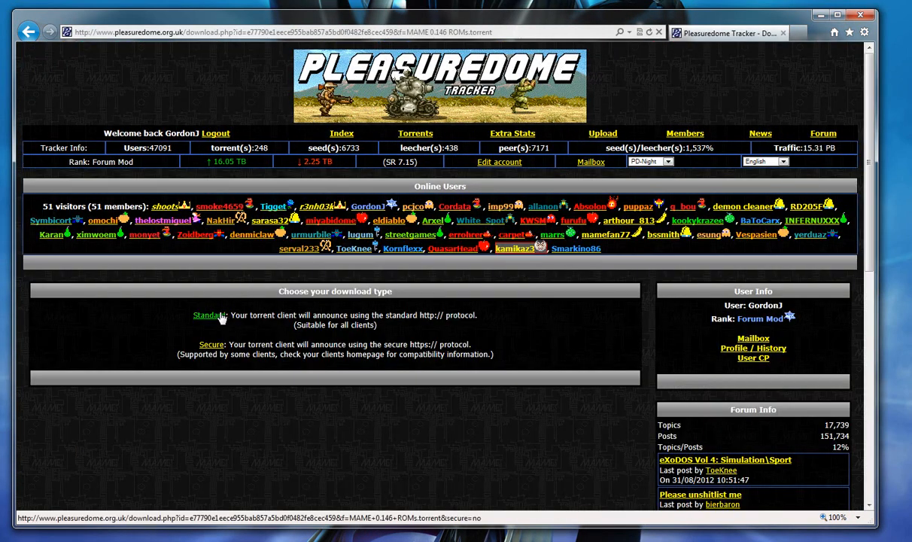
click(210, 315)
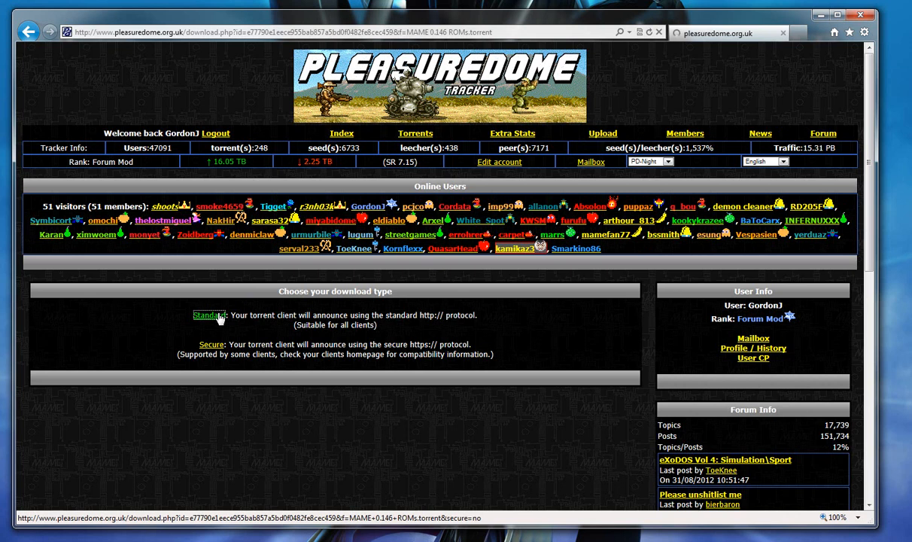
- Save MAME 0.146 ROMs.torrent into a new folder named Torrents inside RomVaultDemo on the External 3Tb drive
click(662, 511)
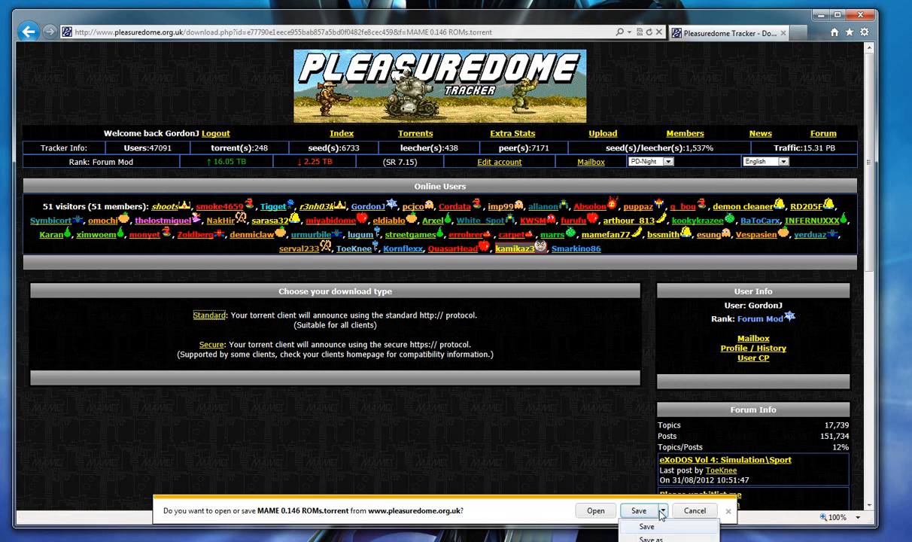
click(652, 538)
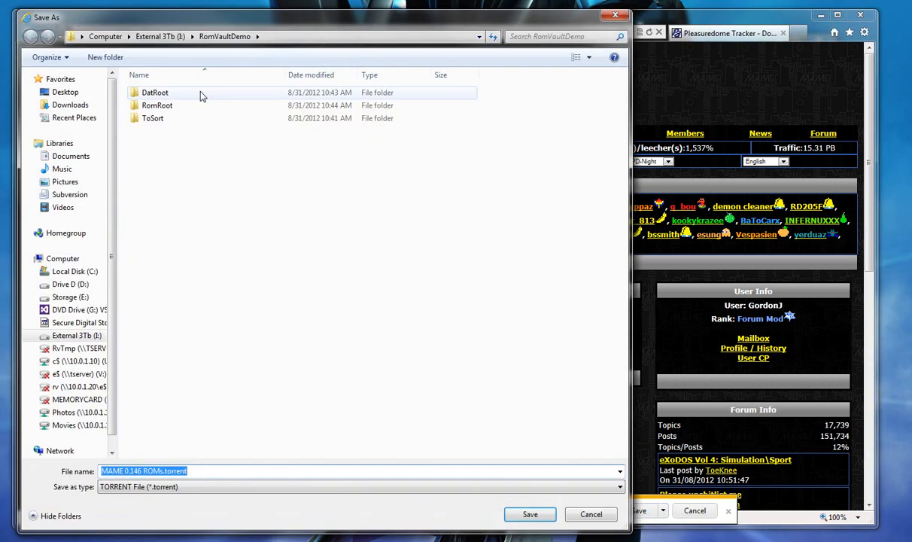
click(189, 261)
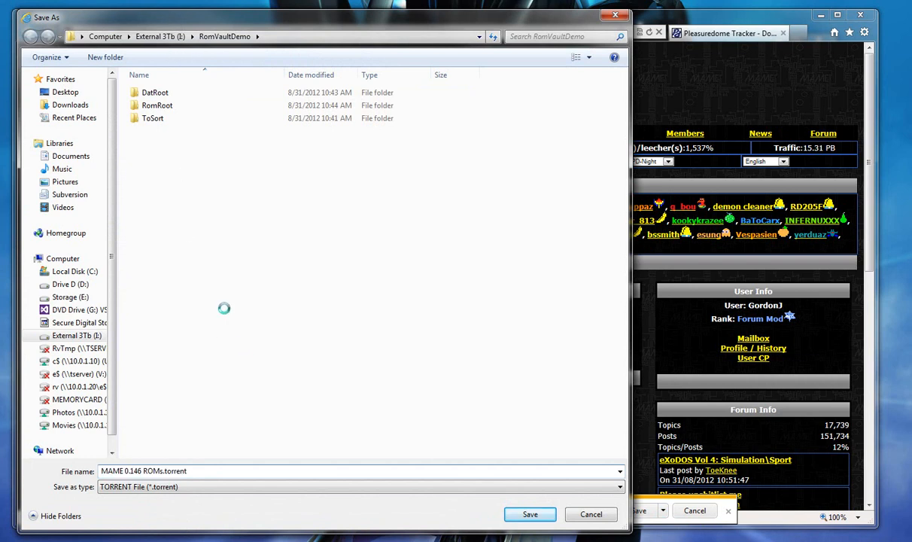
right_click(181, 167)
mouse_move(293, 327)
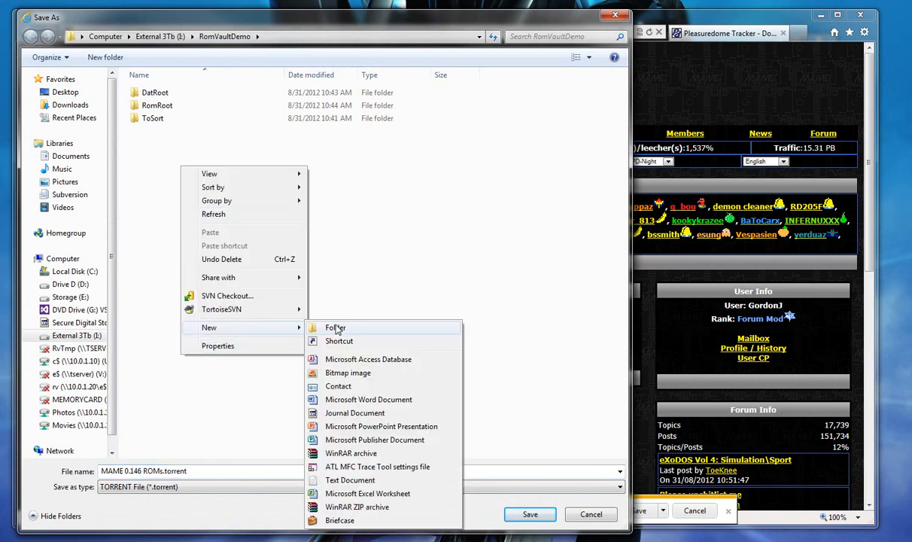
click(334, 328)
text(Torrents)
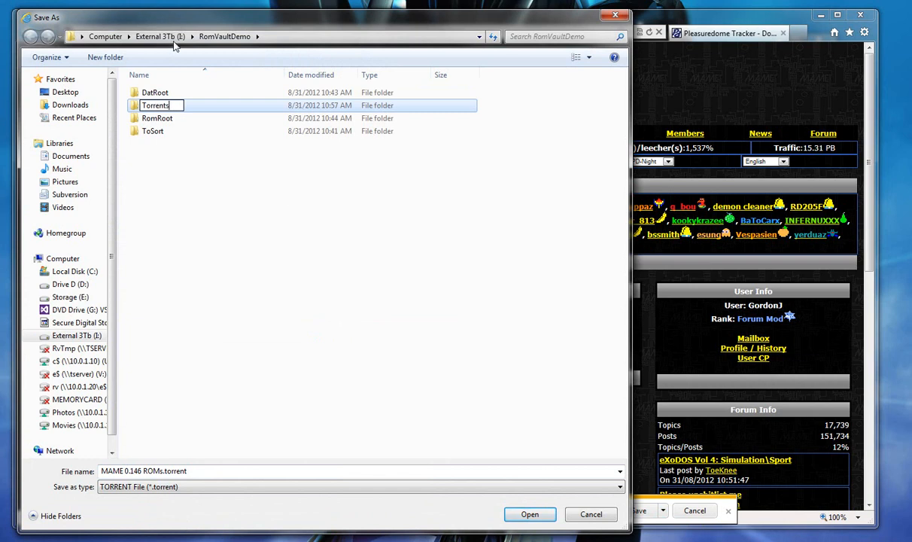
key(Return)
double_click(156, 120)
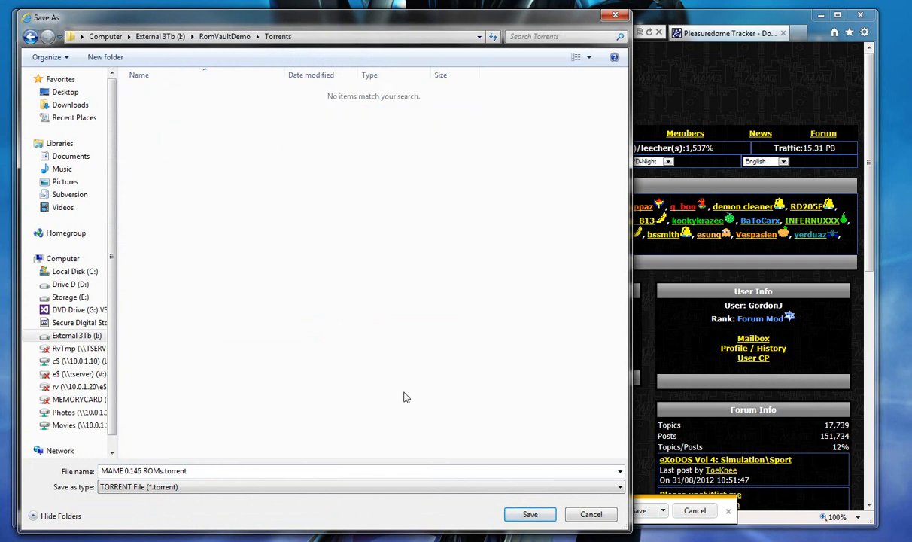
click(529, 514)
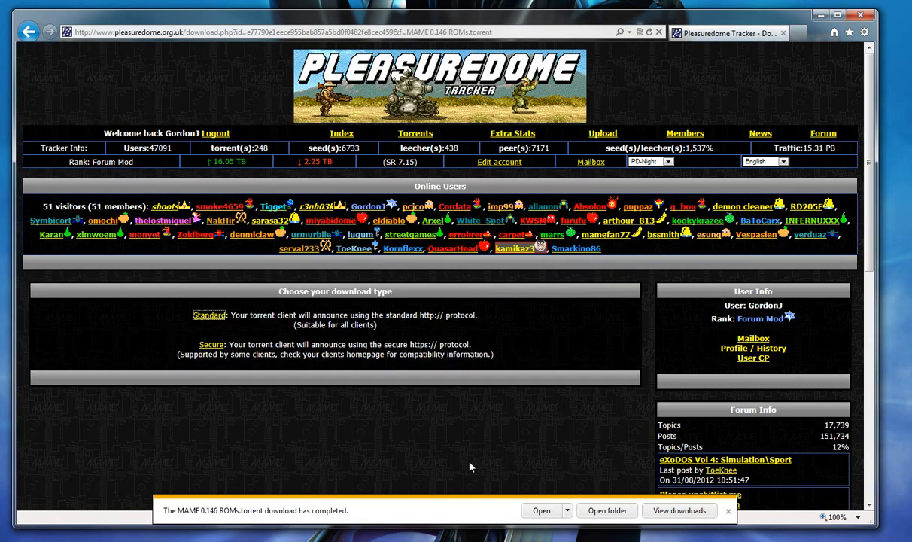
- Open the folder containing the downloaded torrent and close the Pleasuredome browser window
click(606, 512)
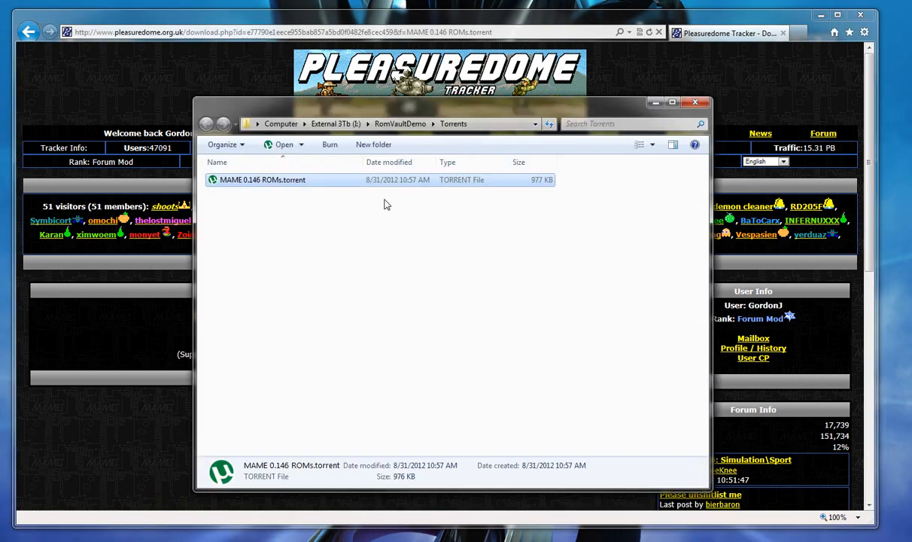
drag(352, 98, 352, 156)
click(783, 33)
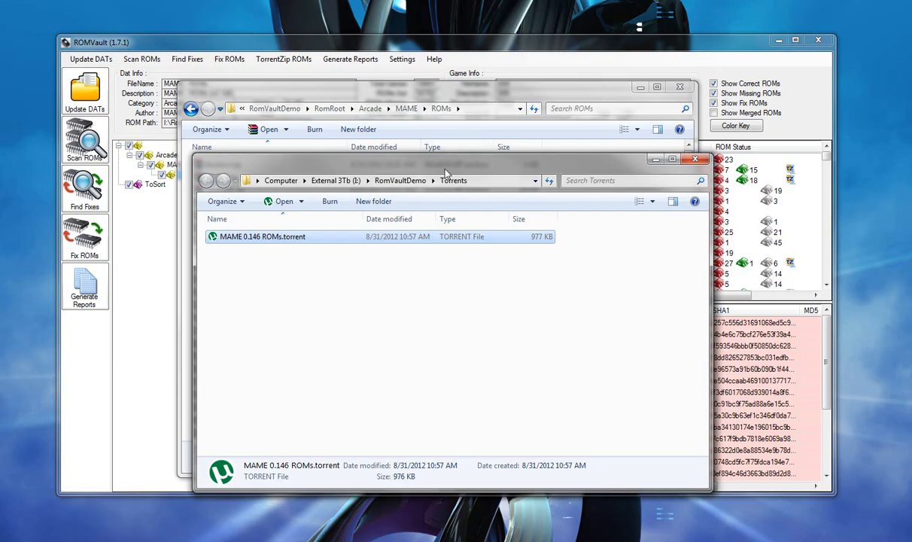
- Close ROMVault and the RomVaultDemo folder window, and arrange the MAME ROMs and Torrents folder windows so both are visible
drag(425, 163, 498, 297)
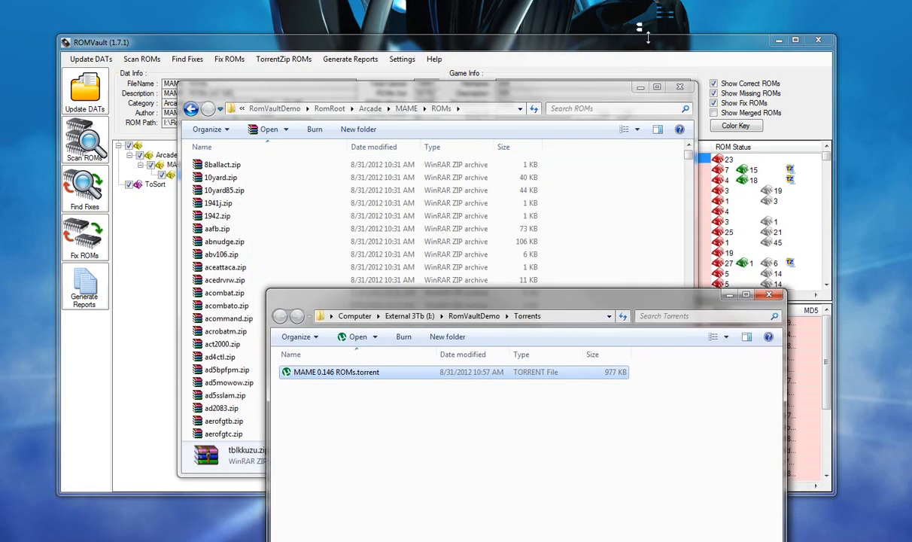
click(614, 42)
click(817, 41)
click(707, 149)
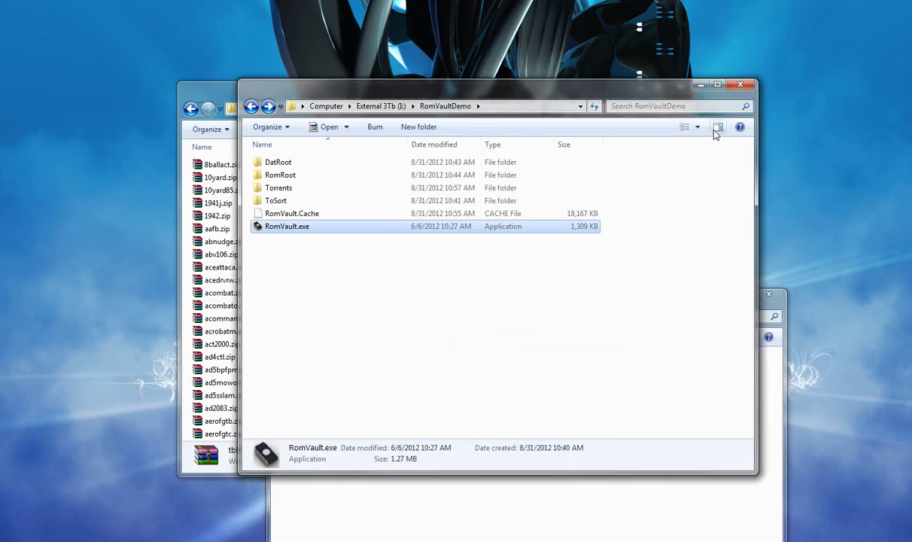
click(735, 85)
drag(395, 96, 249, 38)
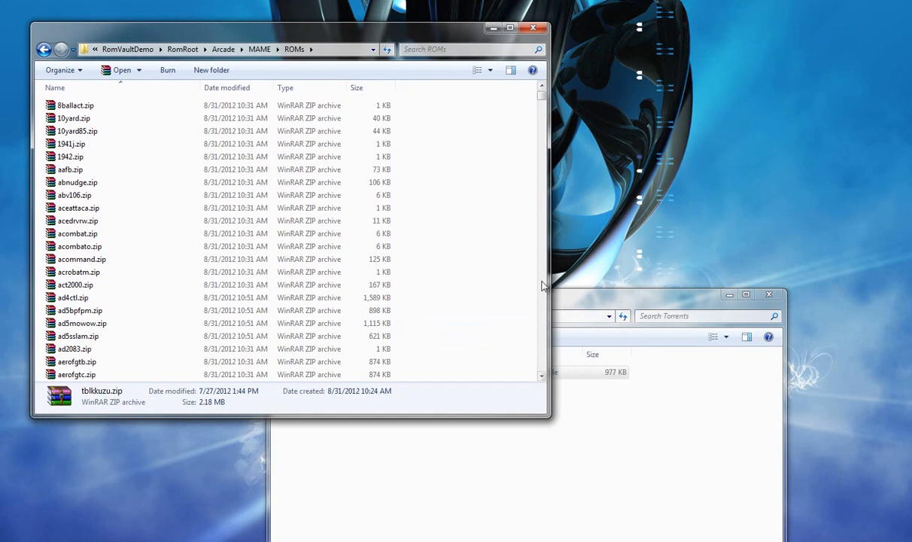
drag(576, 300, 677, 201)
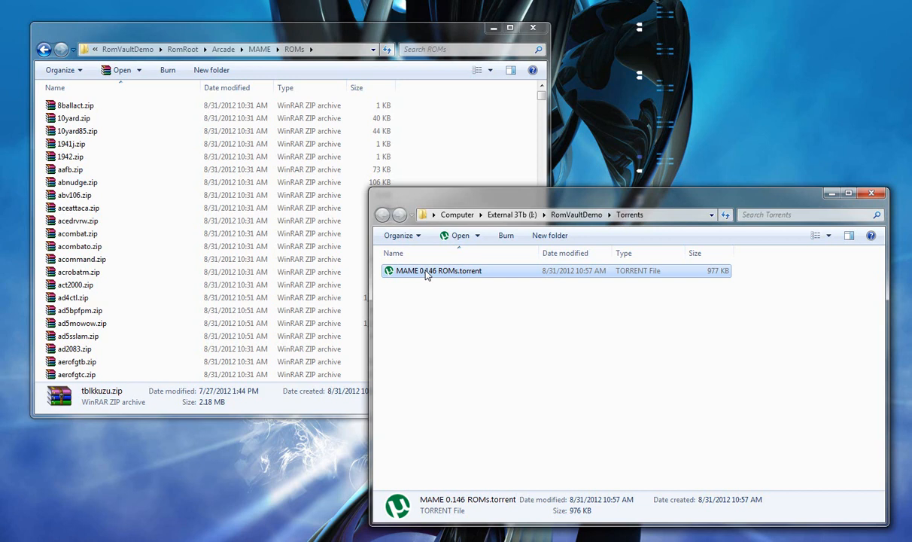
- Open MAME 0.146 ROMs.torrent in µTorrent and look over the Add New Torrent details and file list
double_click(425, 272)
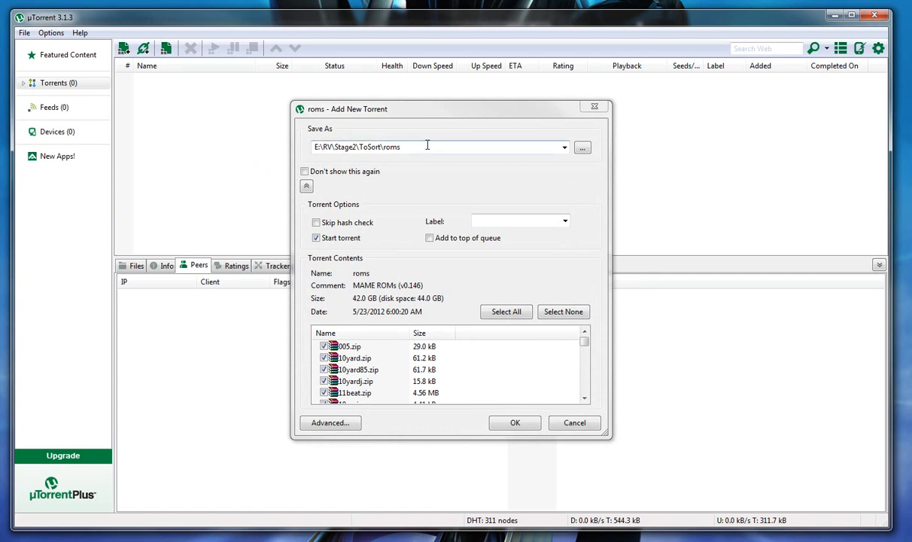
mouse_move(439, 110)
mouse_down()
mouse_move(478, 112)
mouse_move(440, 115)
mouse_up()
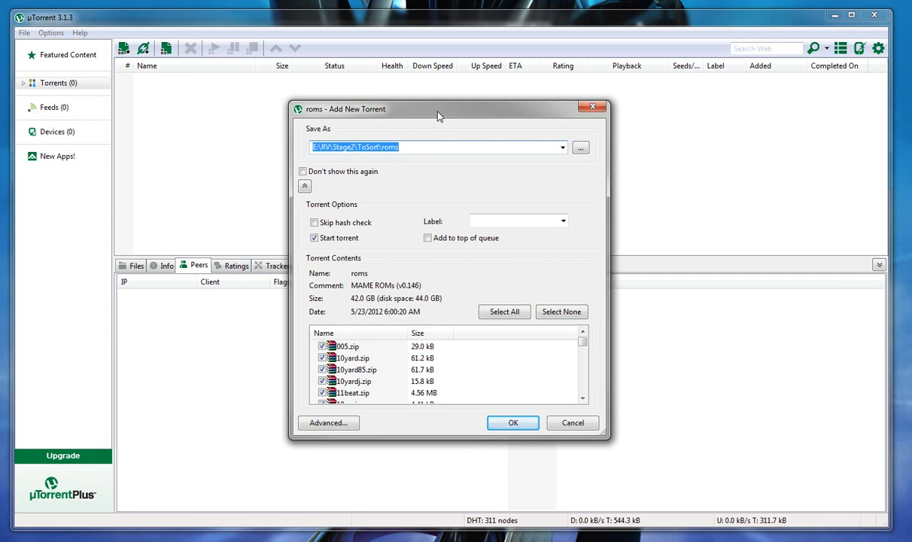
drag(584, 346, 582, 342)
- Switch to the MAME ROMs folder in Windows Explorer to check its path, and return to the Add New Torrent dialog
key(alt+Tab)
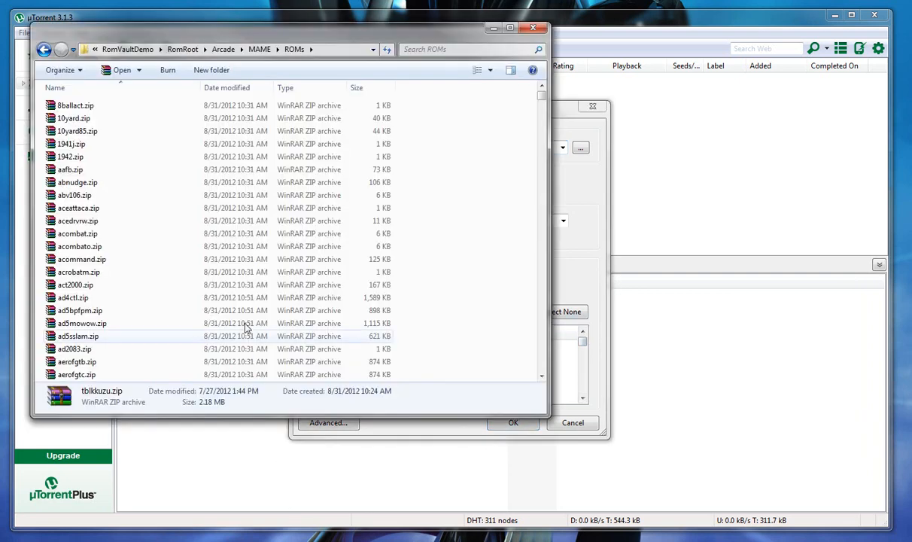
drag(245, 36, 240, 25)
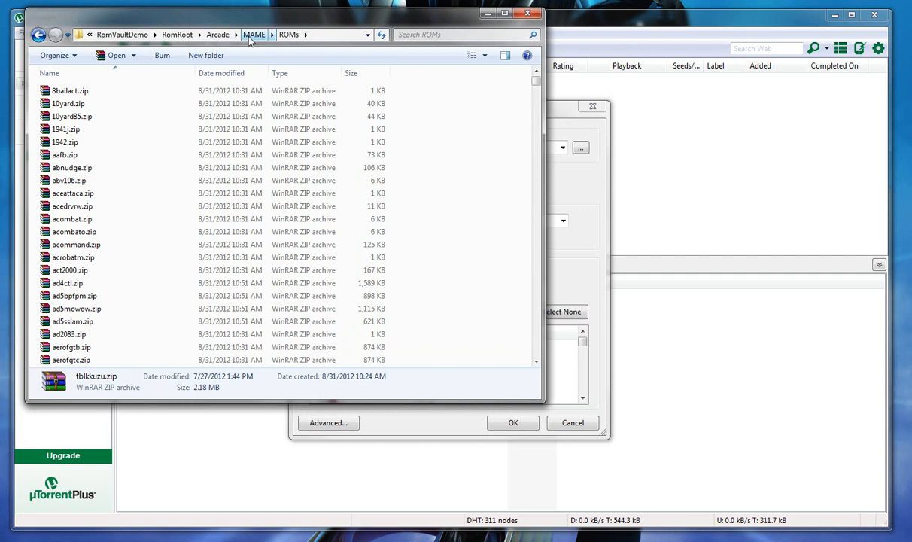
click(522, 110)
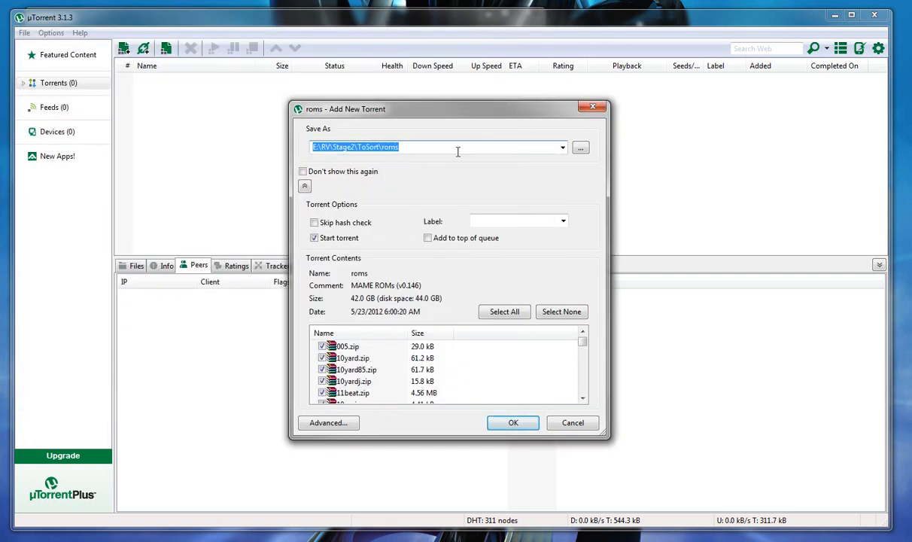
- Set the save location to I:\RomVaultDemo\RomRoot\Arcade\MAME\ROMs, turn off Start torrent and add the torrent
click(582, 150)
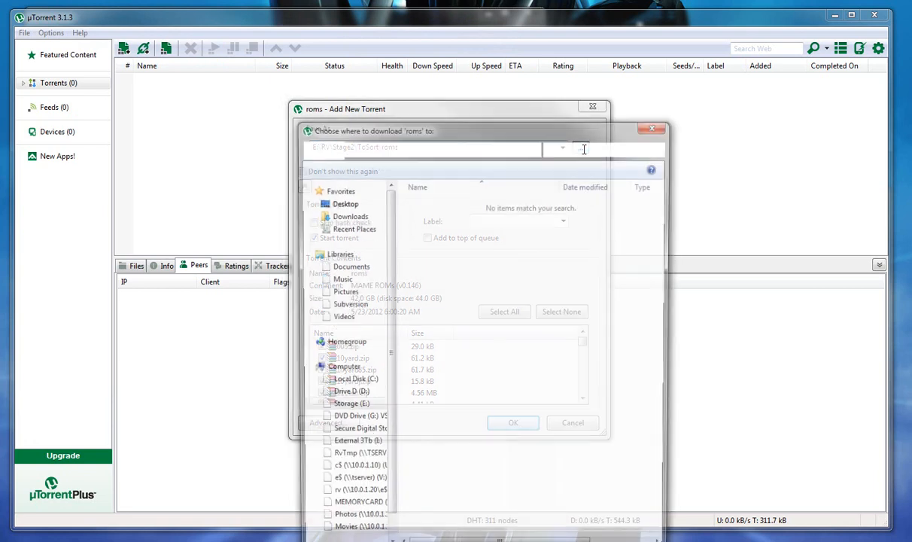
click(354, 447)
double_click(429, 228)
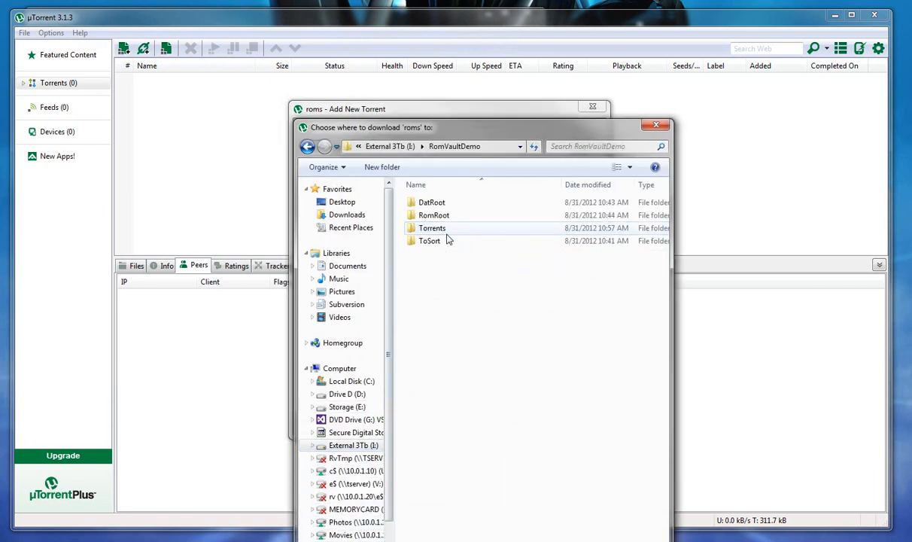
double_click(429, 216)
double_click(433, 205)
double_click(433, 204)
double_click(433, 204)
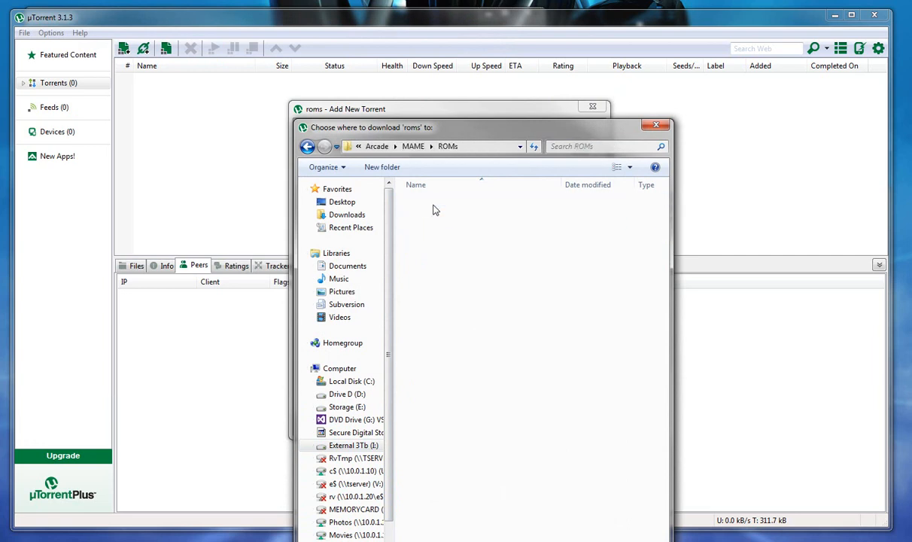
click(557, 541)
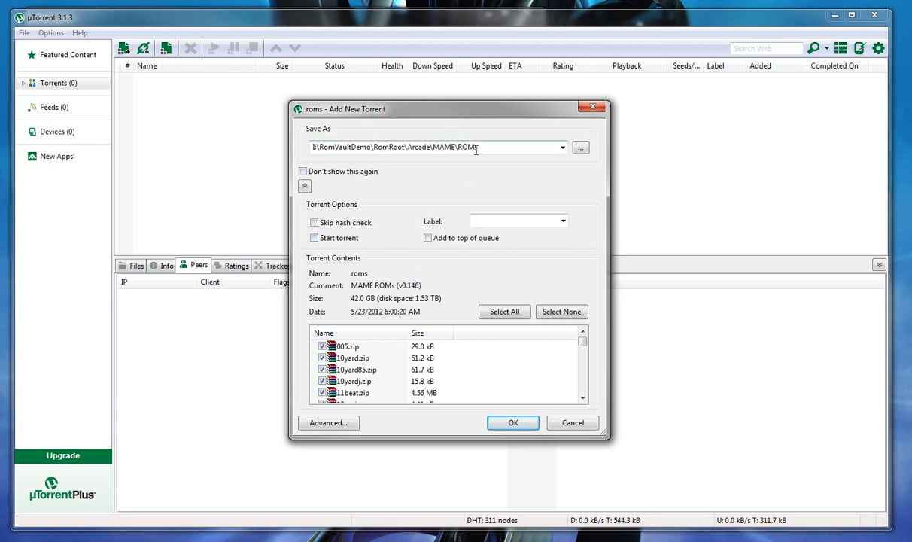
click(513, 423)
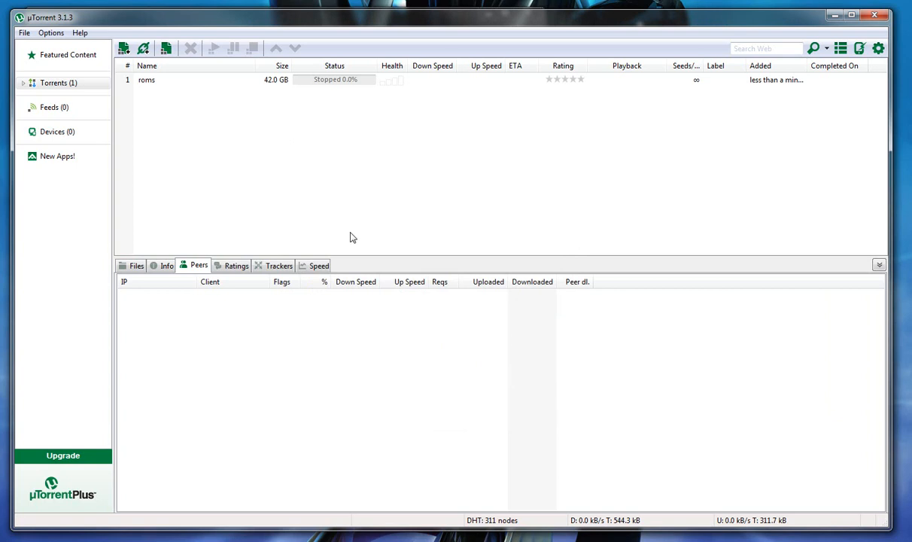
- Run Force Re-Check on the stopped roms torrent
click(151, 82)
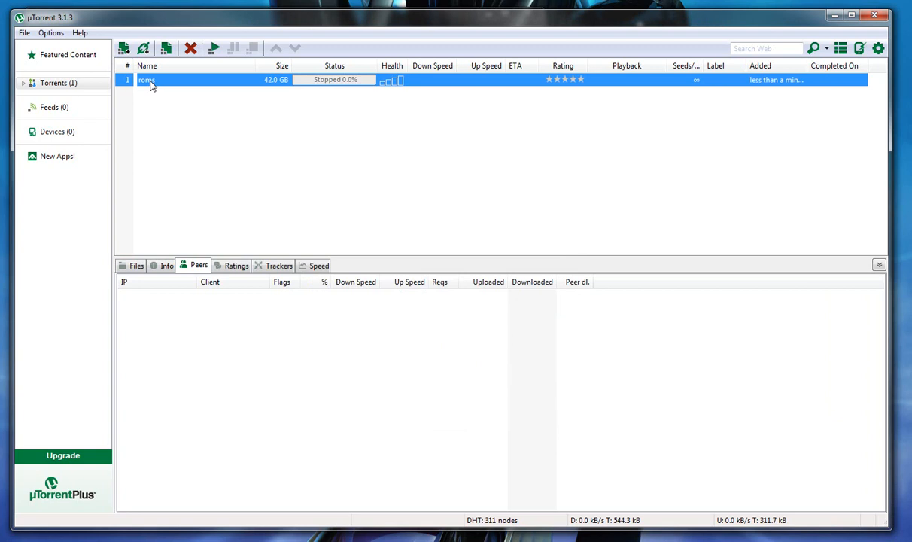
right_click(150, 85)
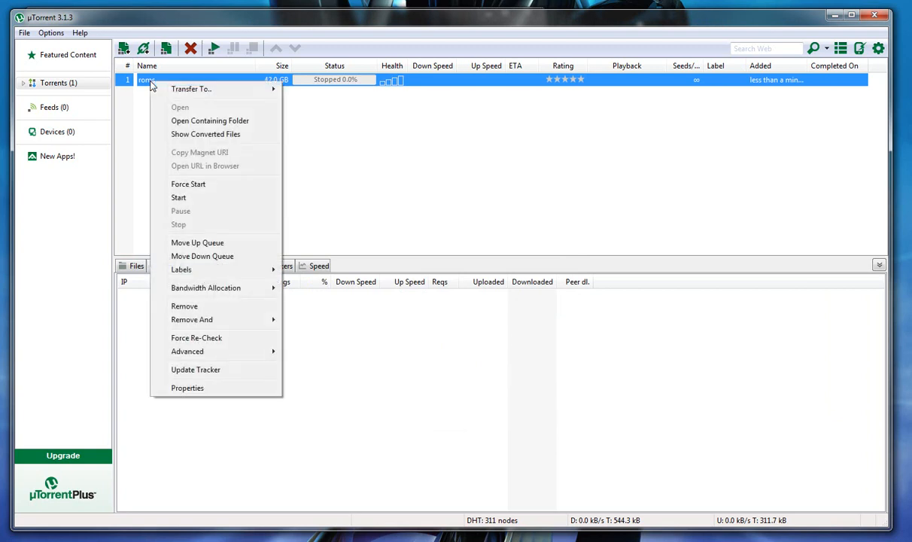
click(210, 340)
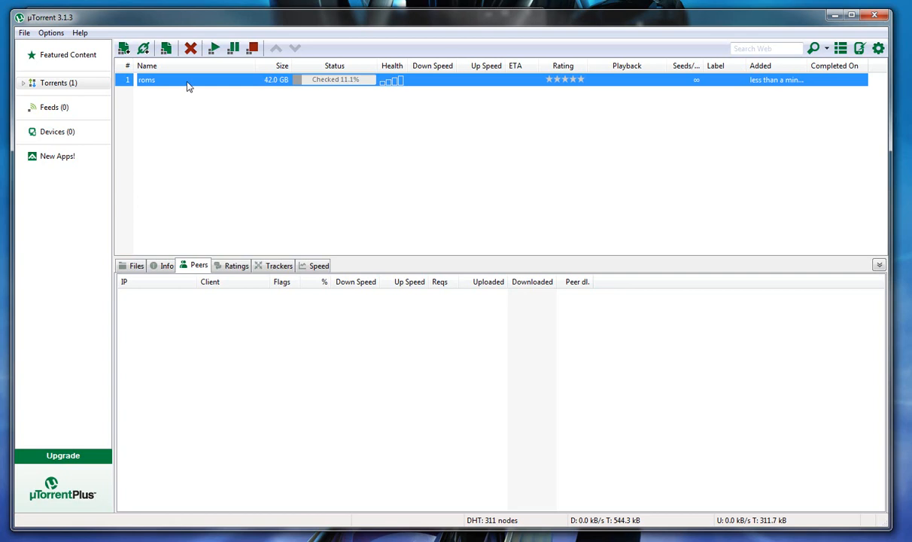
- Show the torrent's file list sorted by path and review the files' completion from start to end
click(136, 268)
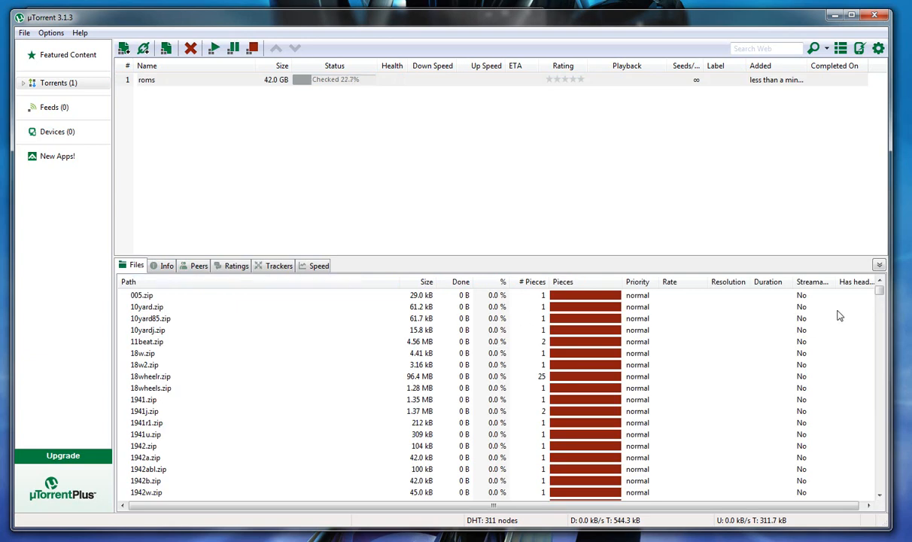
drag(879, 295, 875, 406)
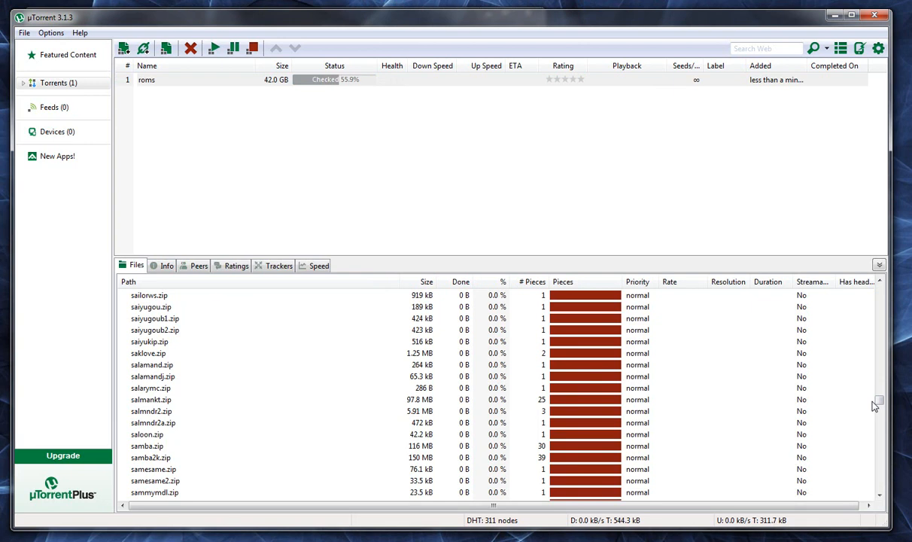
drag(873, 402, 874, 402)
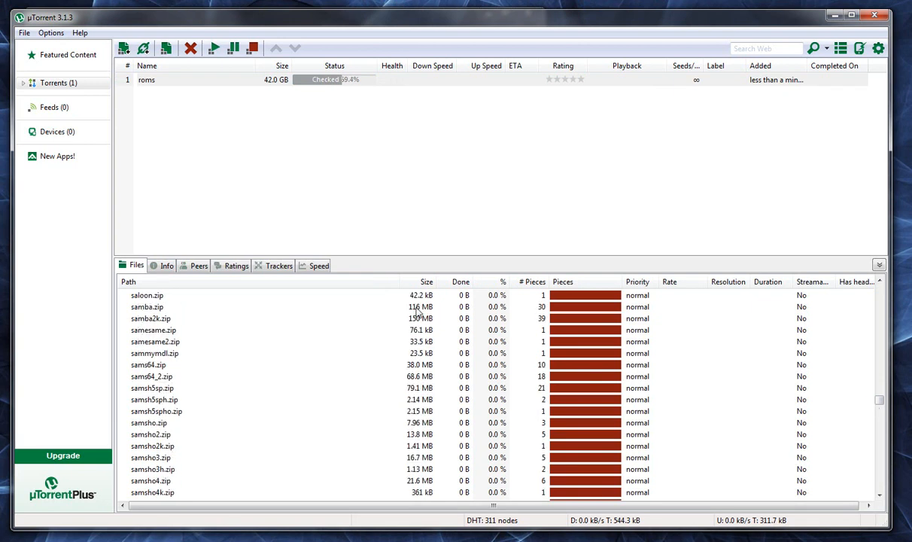
click(369, 284)
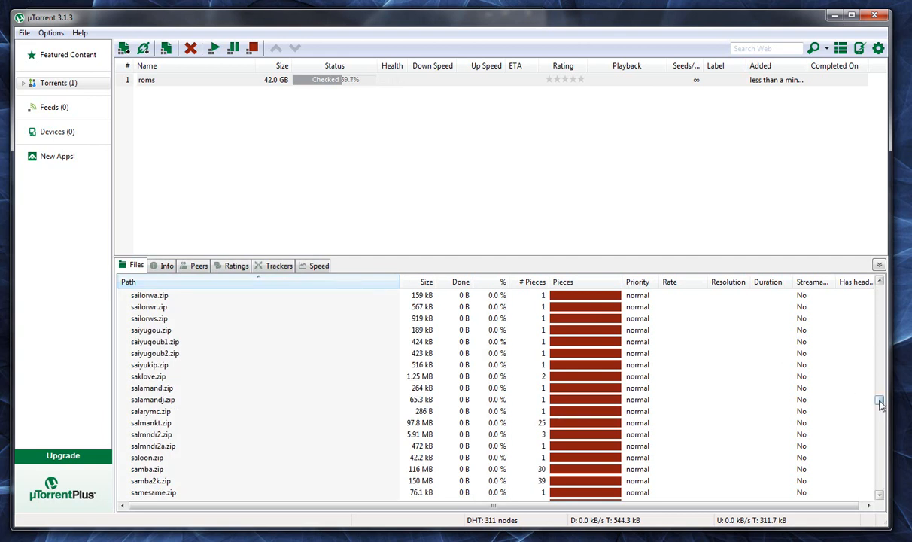
drag(880, 404, 877, 488)
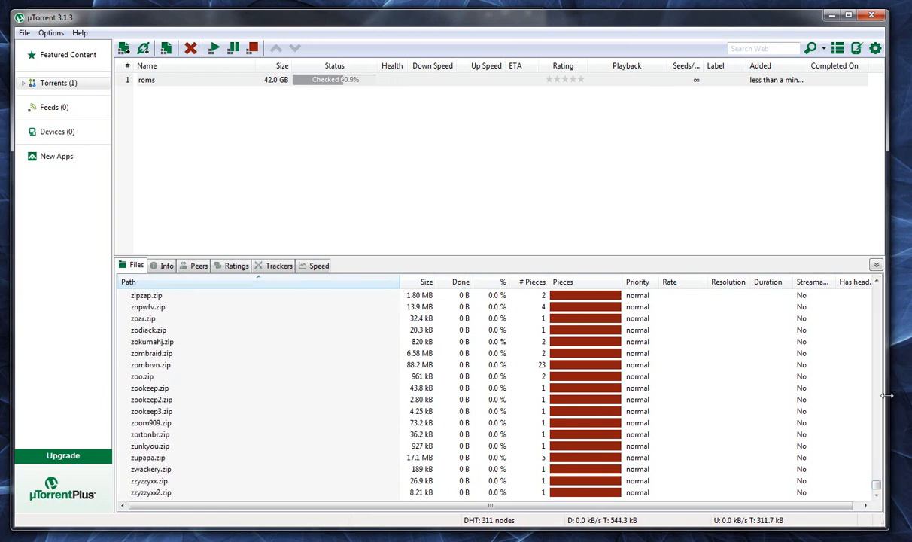
drag(877, 487, 828, 277)
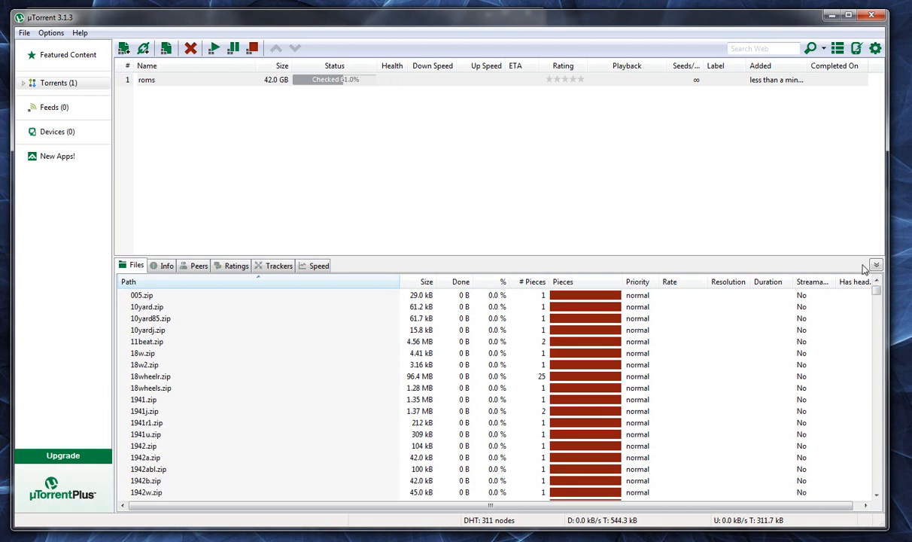
- Sort the files by completion percentage with the highest first, narrow the Path column and review the completed zip files
click(492, 284)
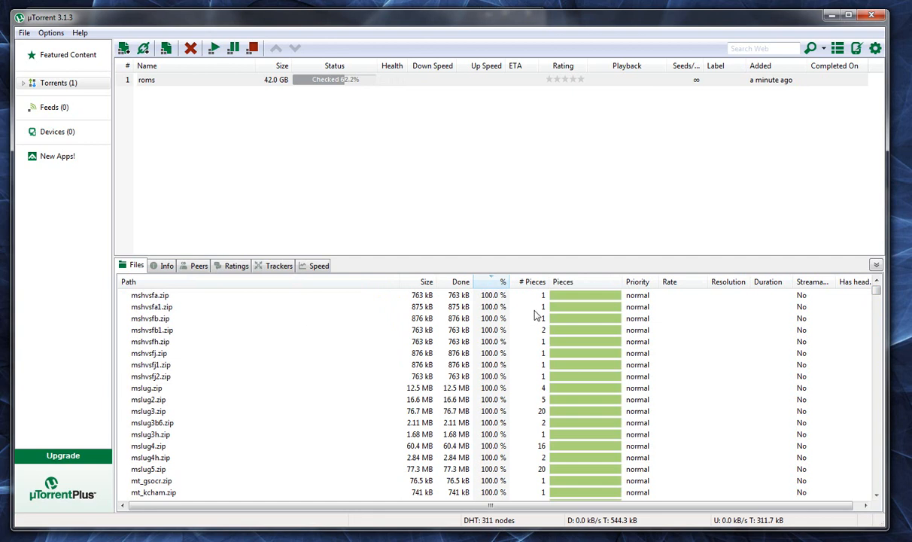
drag(397, 282, 302, 280)
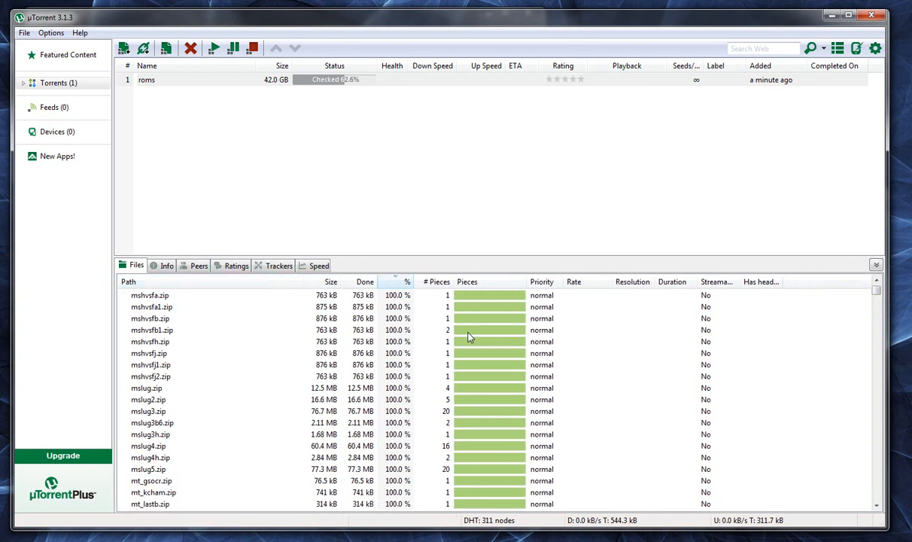
scroll(466, 337, down, 20)
scroll(486, 372, down, 20)
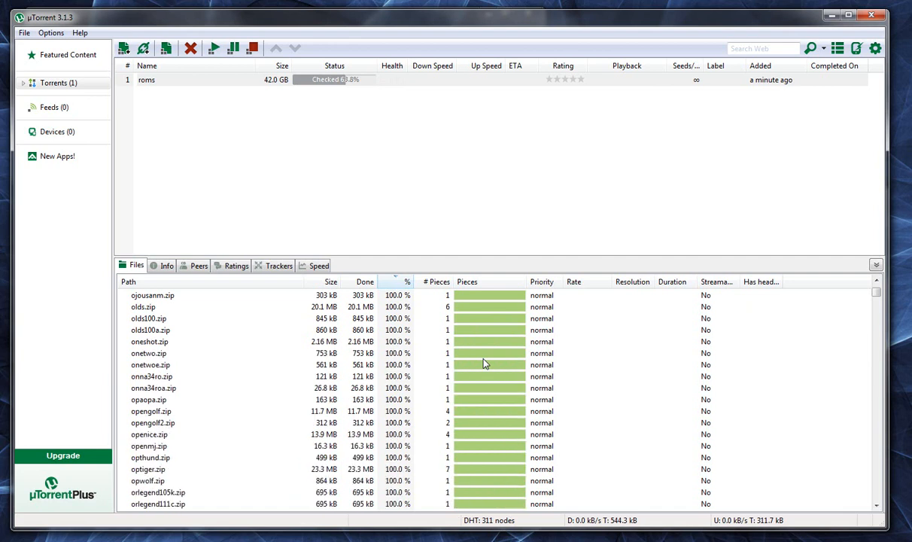
- Review the completion of the roms torrent's files in path order, and show the torrent's general info and piece availability
scroll(486, 364, down, 6)
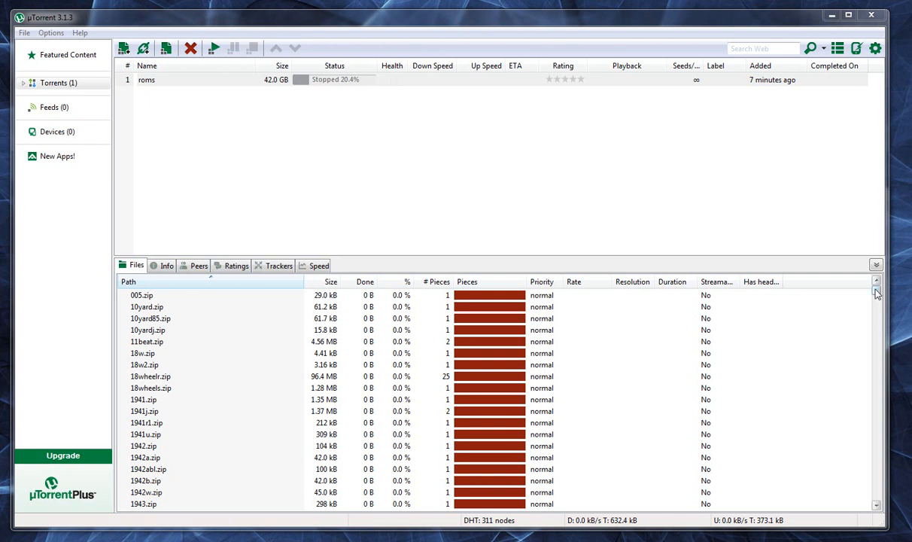
drag(876, 294, 874, 443)
drag(871, 439, 872, 454)
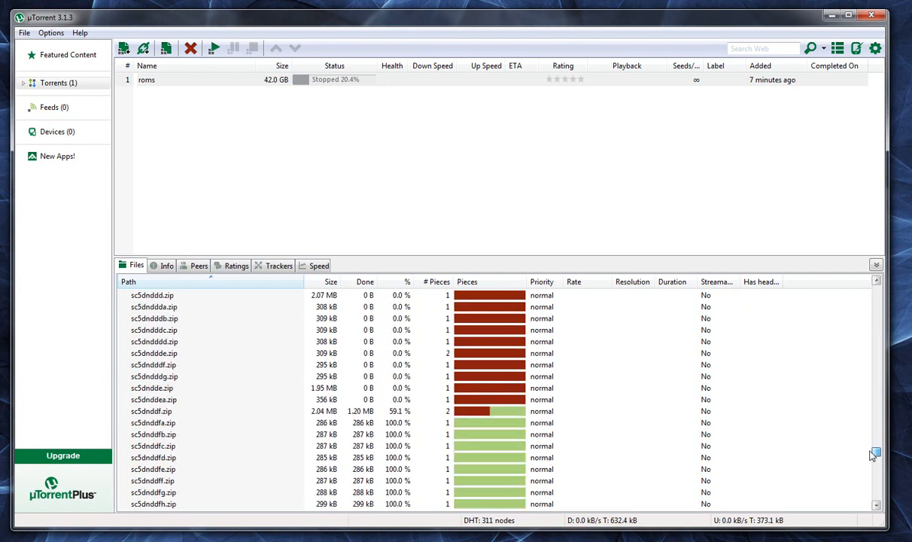
click(163, 268)
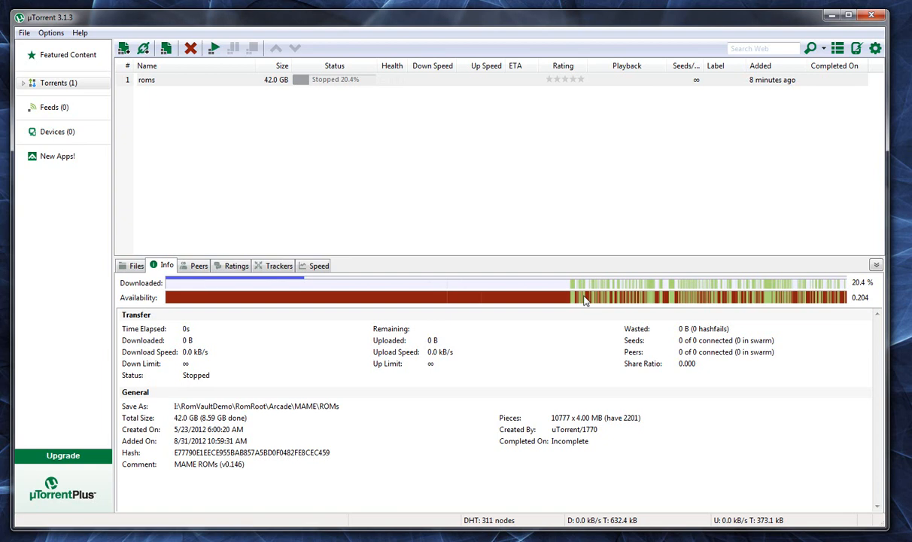
- Start the stopped roms torrent and review its peers sorted by completion percentage with the highest first
click(150, 83)
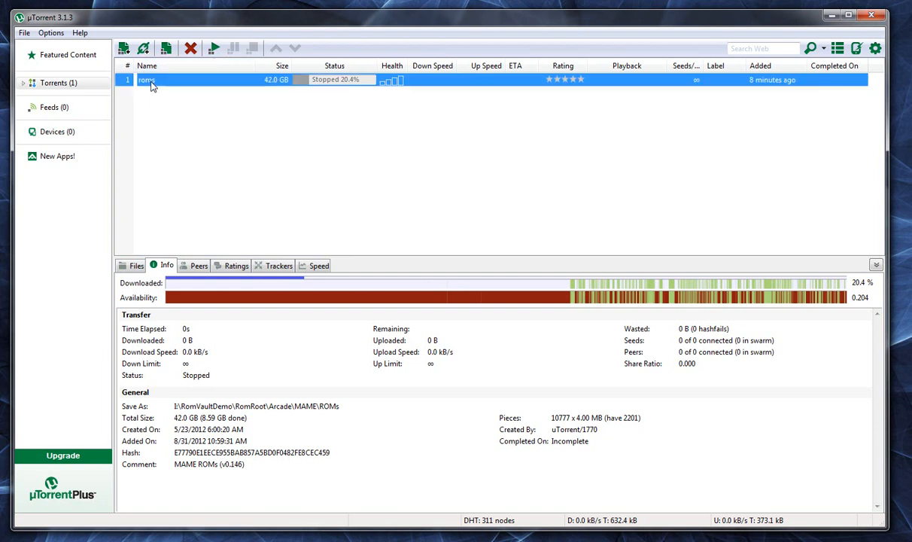
click(214, 49)
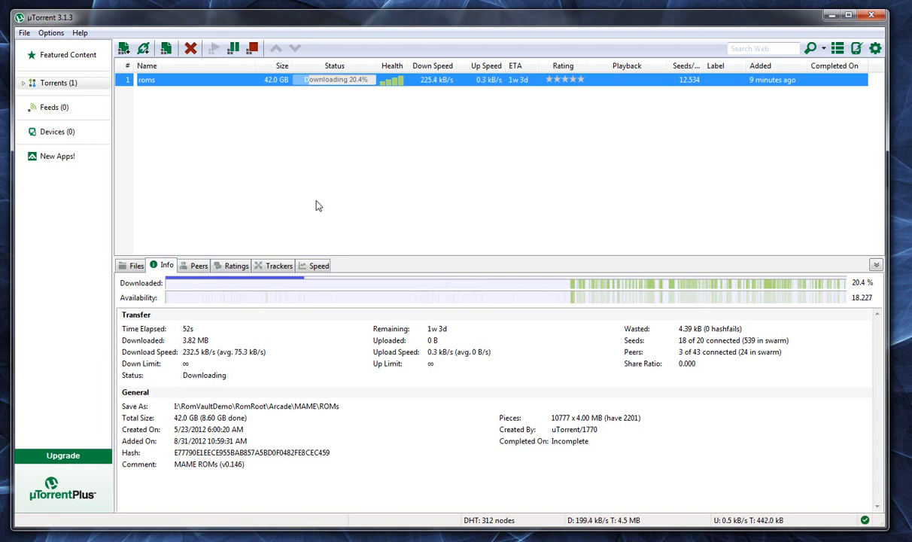
click(197, 265)
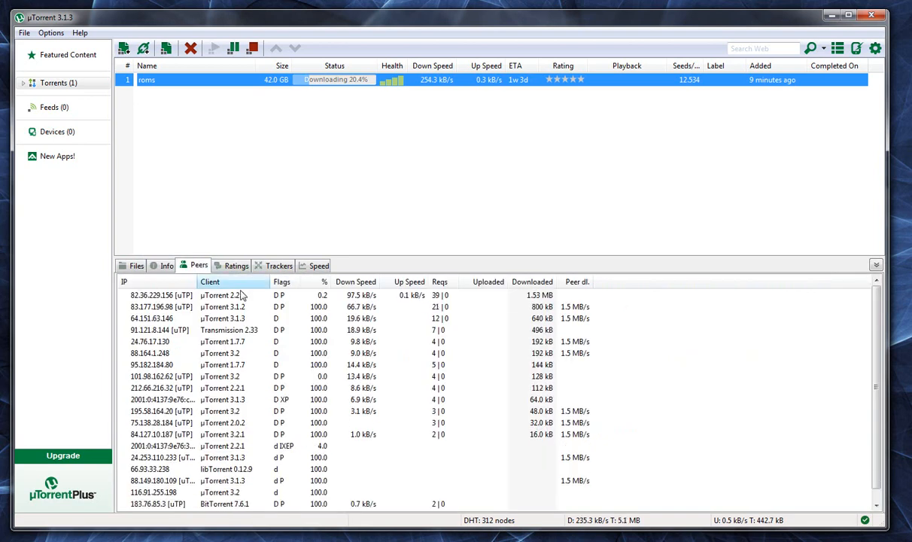
click(320, 285)
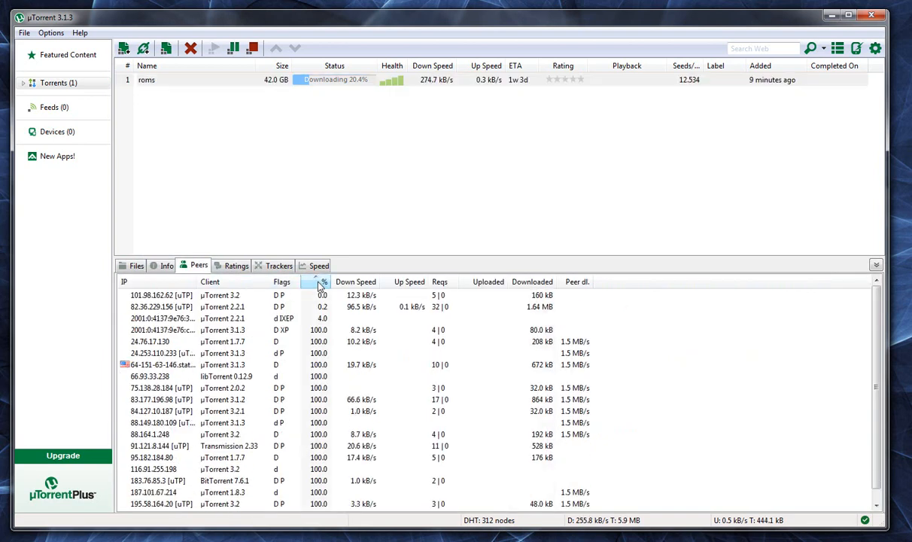
click(320, 286)
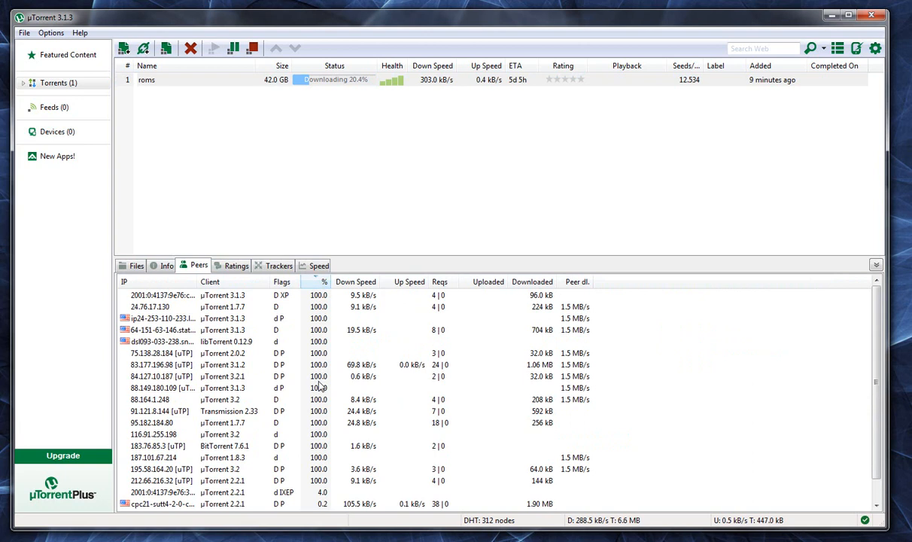
scroll(322, 379, down, 1)
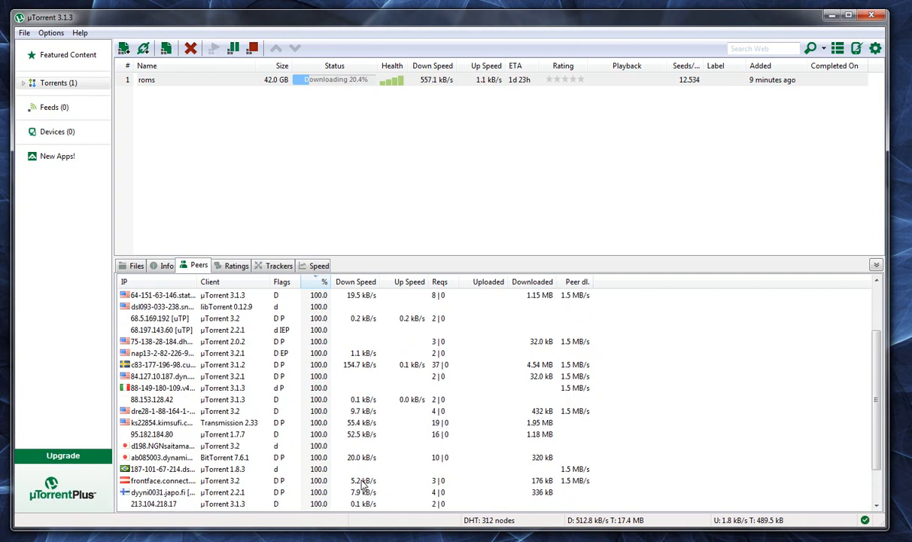
scroll(361, 484, down, 2)
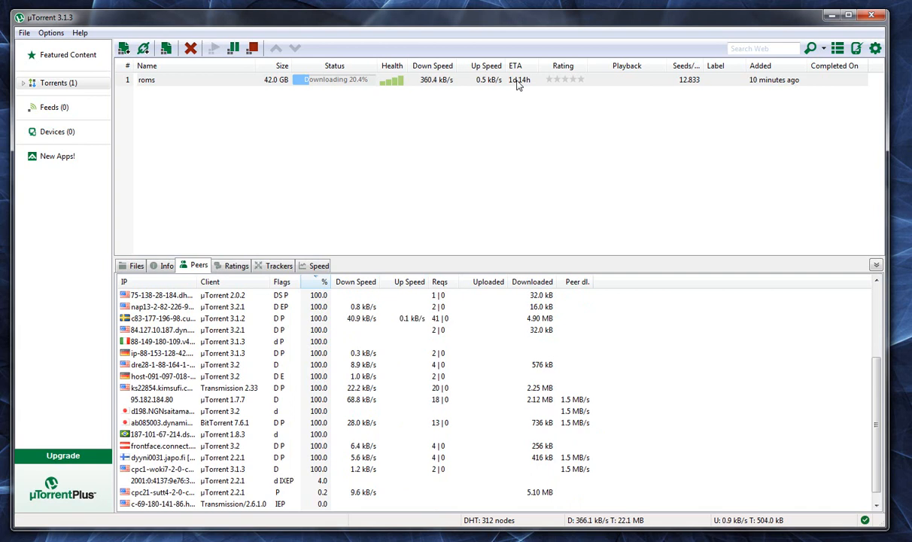
- Remove the roms torrent from the list and reopen MAME 0.146 ROMs.torrent from the RomVaultDemo Torrents folder
click(152, 83)
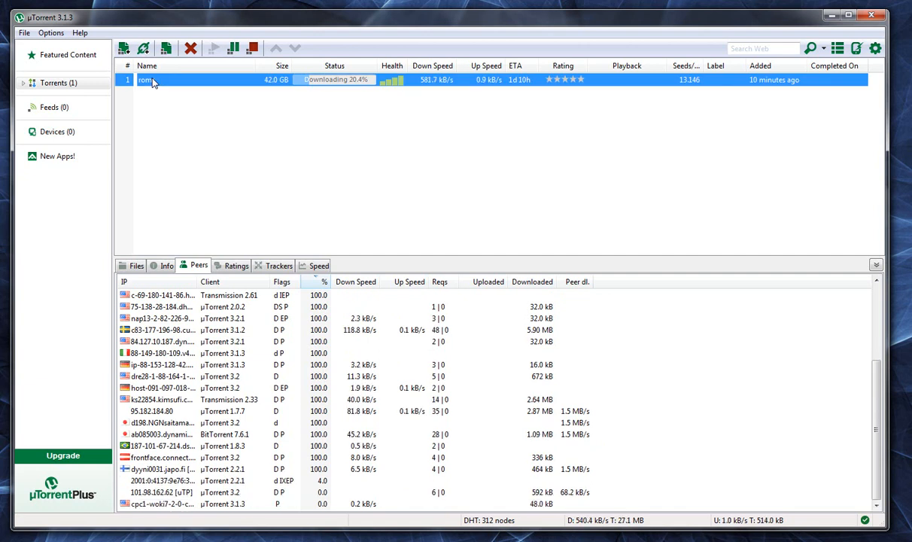
key(Delete)
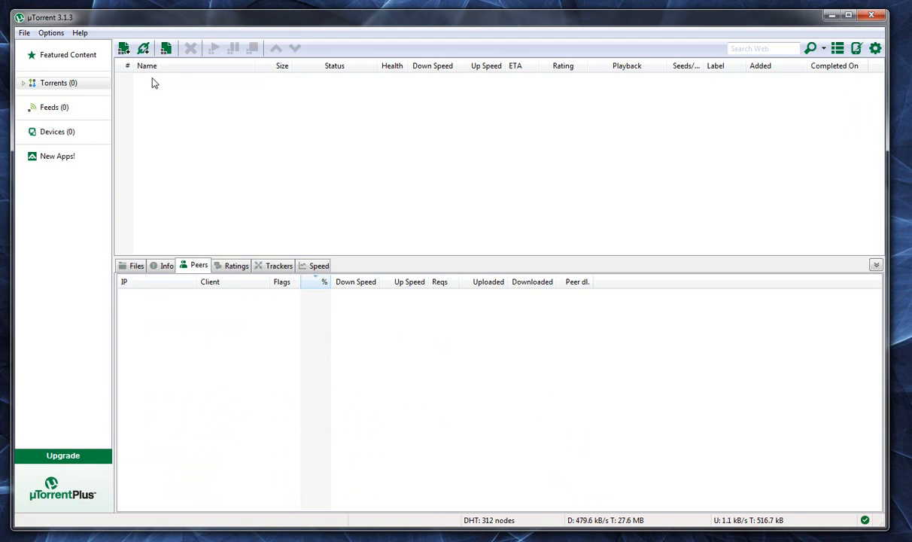
key(alt+Tab)
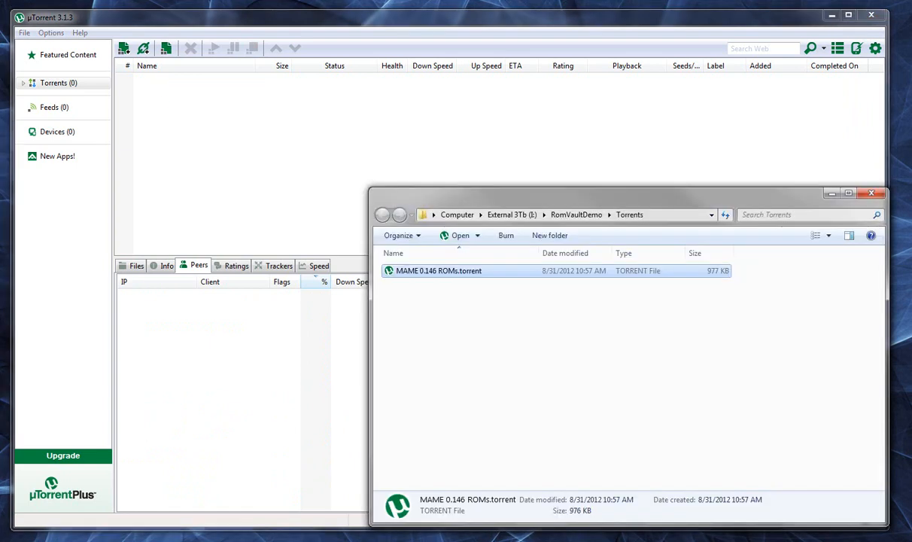
double_click(413, 276)
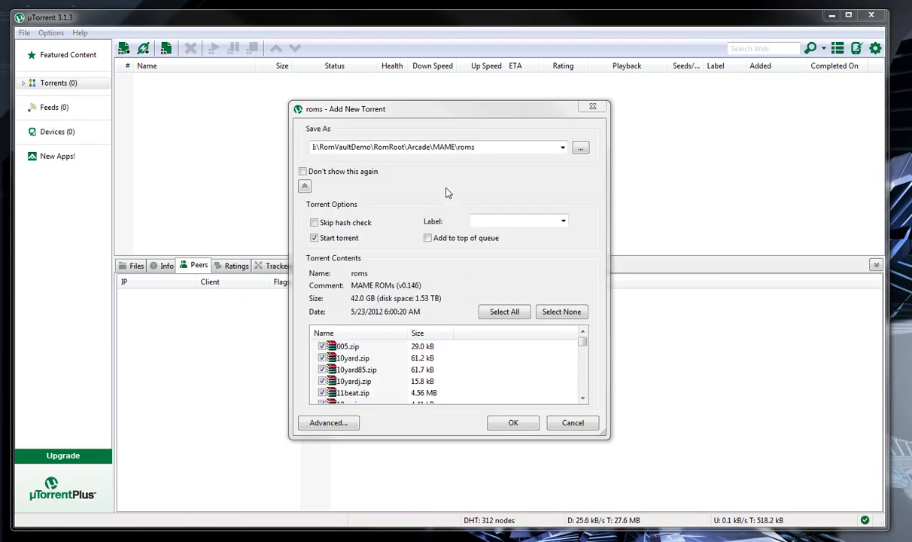
- Set the save location to I:\RomVaultDemo\RomRoot\Arcade\MAME\ROMs and add the torrent with Start torrent left on
click(579, 146)
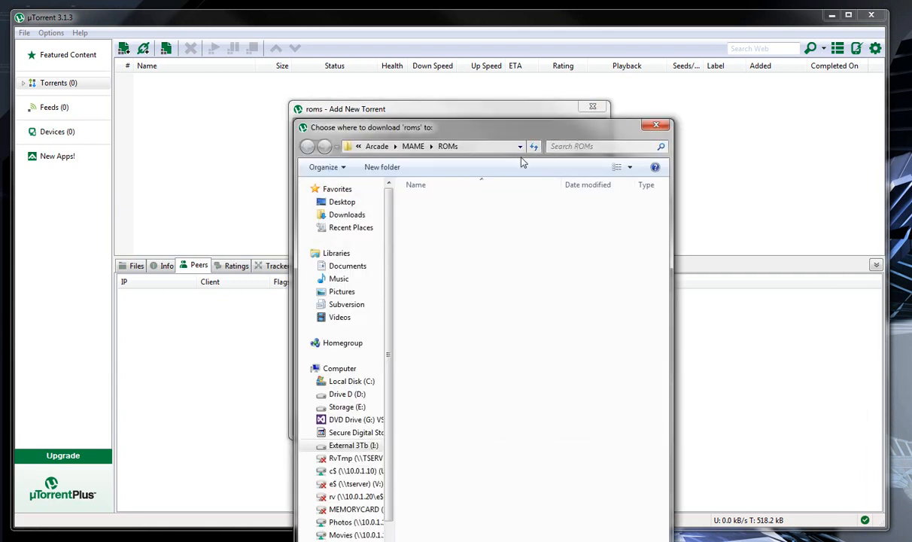
click(413, 146)
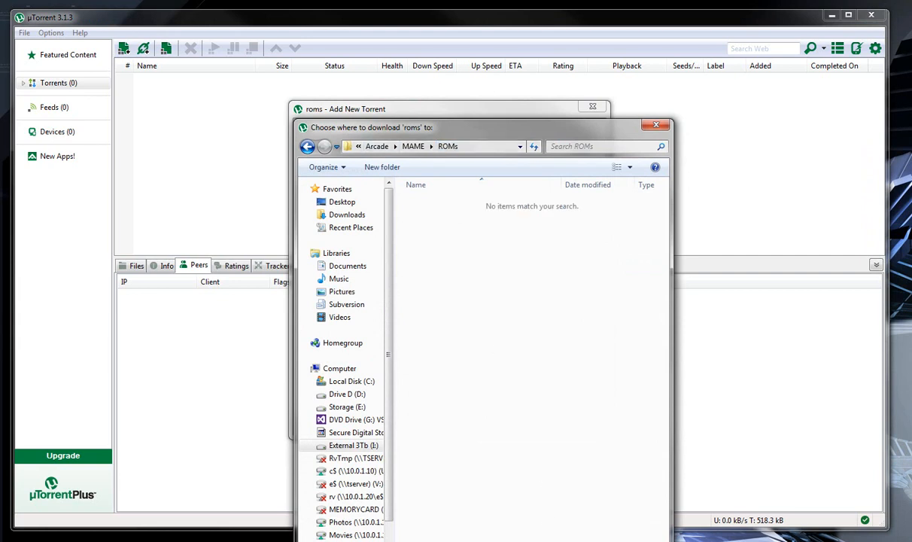
click(560, 541)
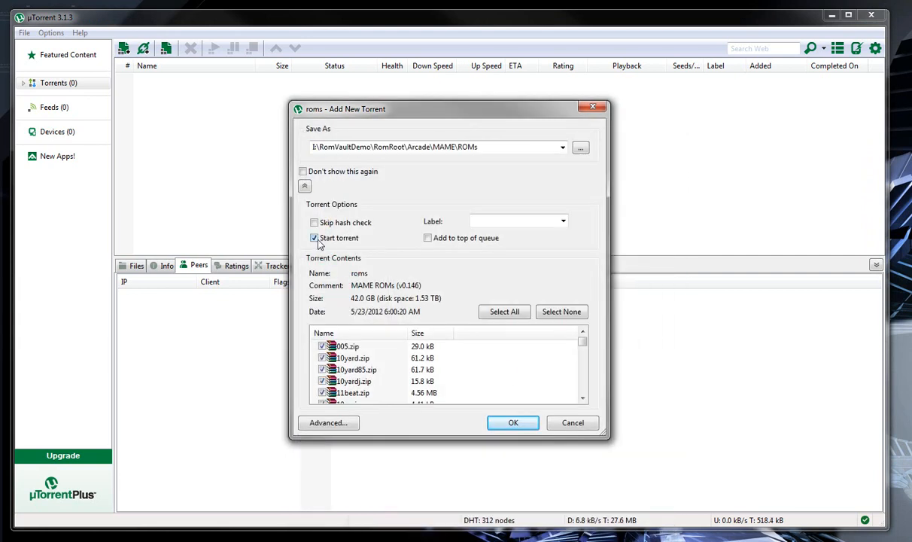
click(508, 423)
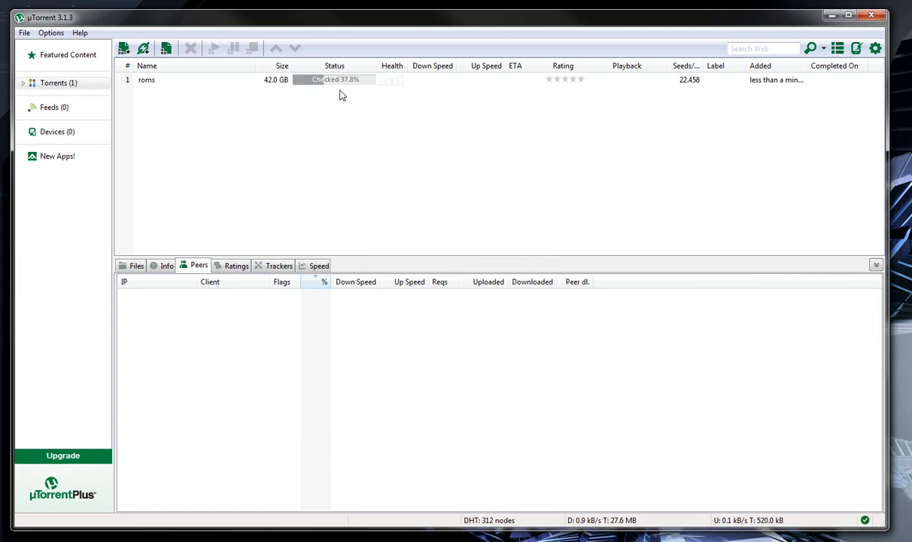
- Inspect the re-added roms torrent's file completion and its transfer info during the check
click(171, 83)
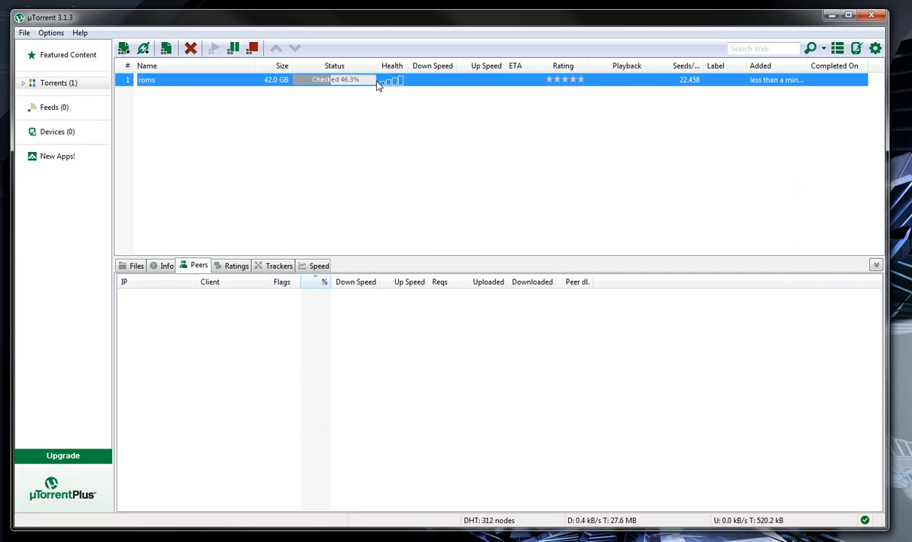
click(136, 266)
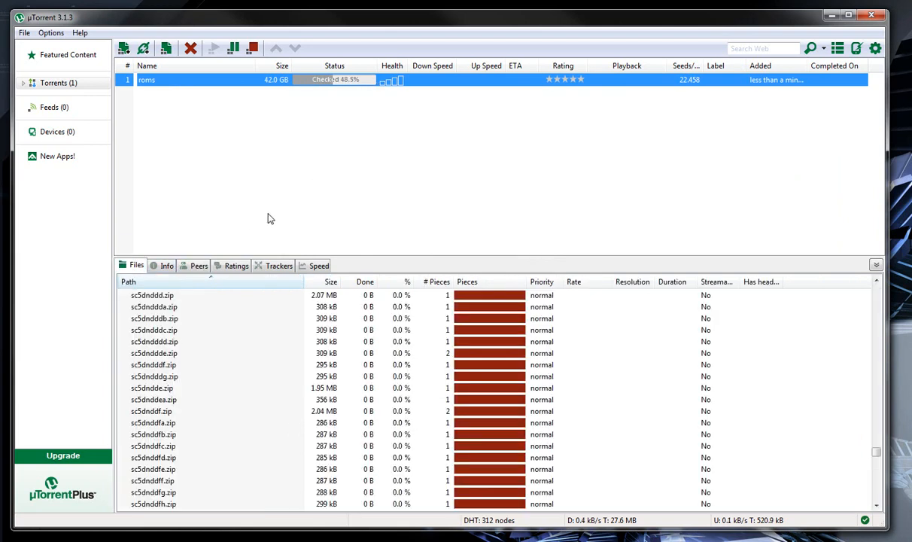
click(162, 264)
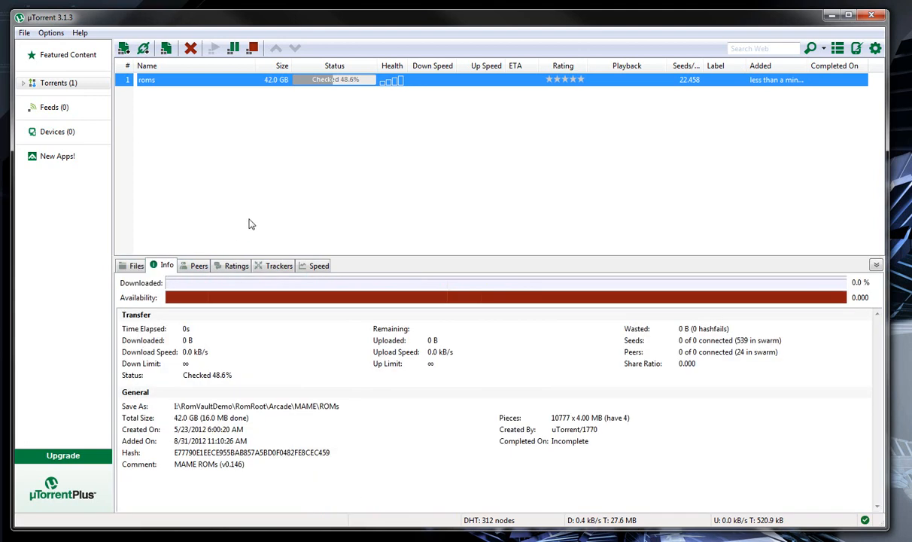